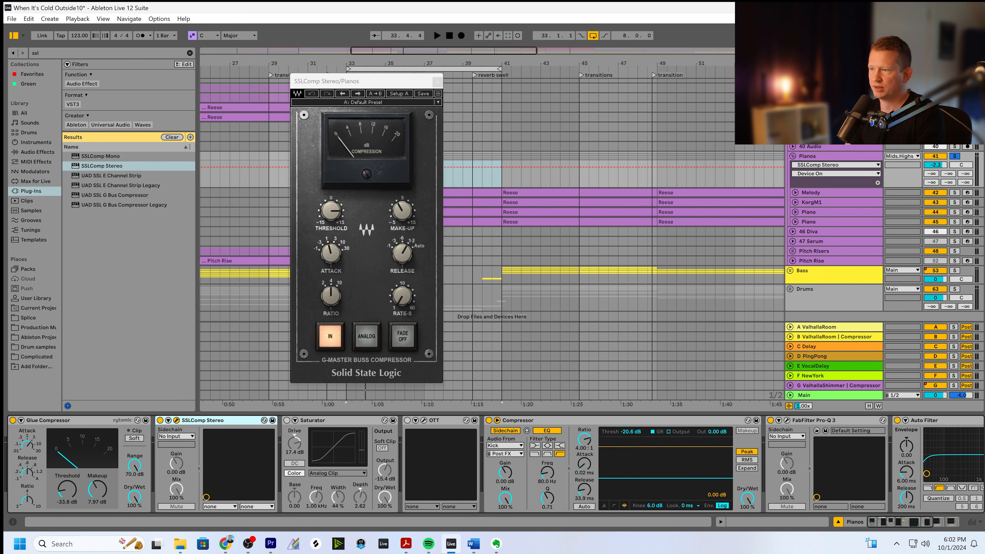
Sweep the Glue Compressor's release down to .1 and up to .8, and settle it at .4
{"action": "left_click_drag", "start_coordinate": [358, 85], "coordinate": [224, 226]}
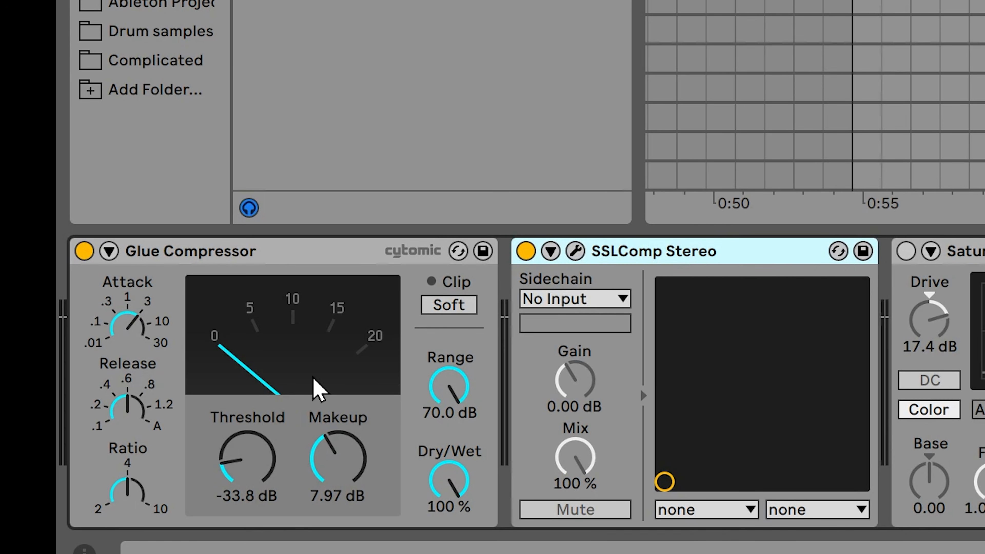
{"action": "left_click", "coordinate": [132, 421]}
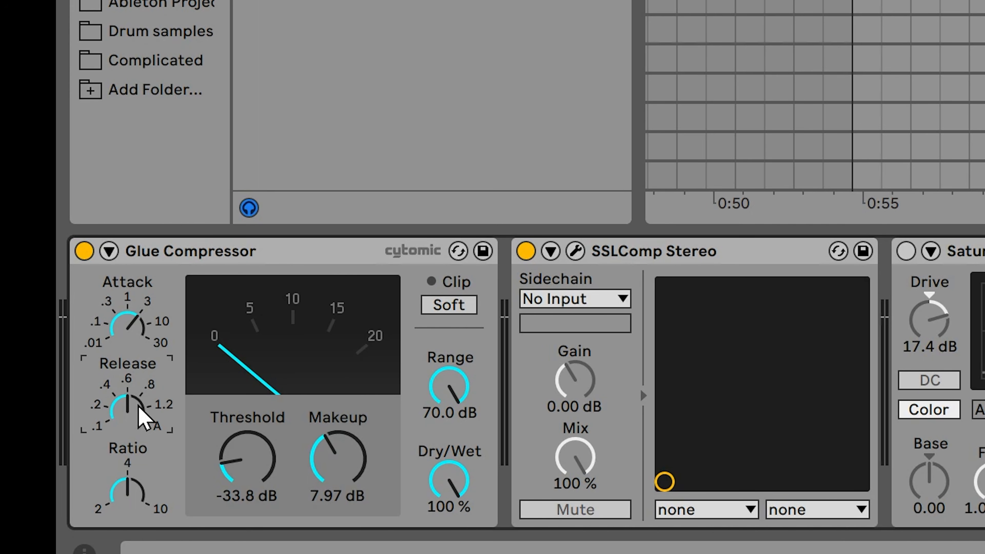
{"action": "left_click_drag", "start_coordinate": [164, 407], "coordinate": [165, 438]}
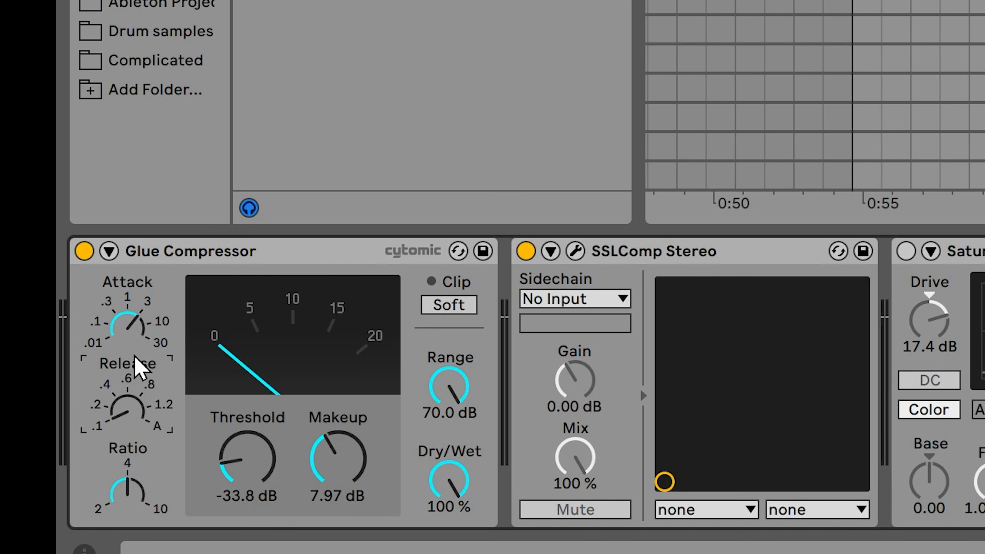
{"action": "left_click_drag", "start_coordinate": [127, 413], "coordinate": [128, 361]}
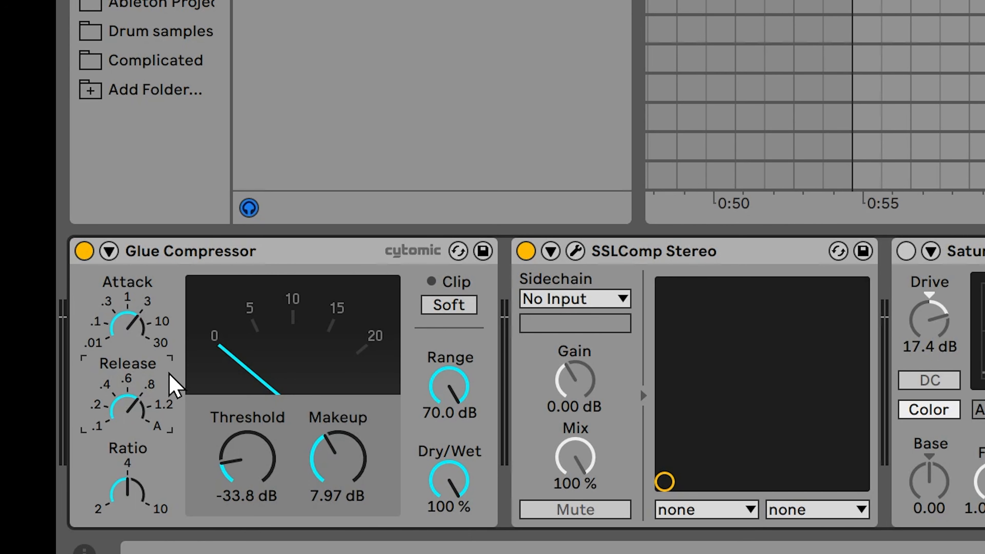
{"action": "left_click_drag", "start_coordinate": [128, 407], "coordinate": [127, 438]}
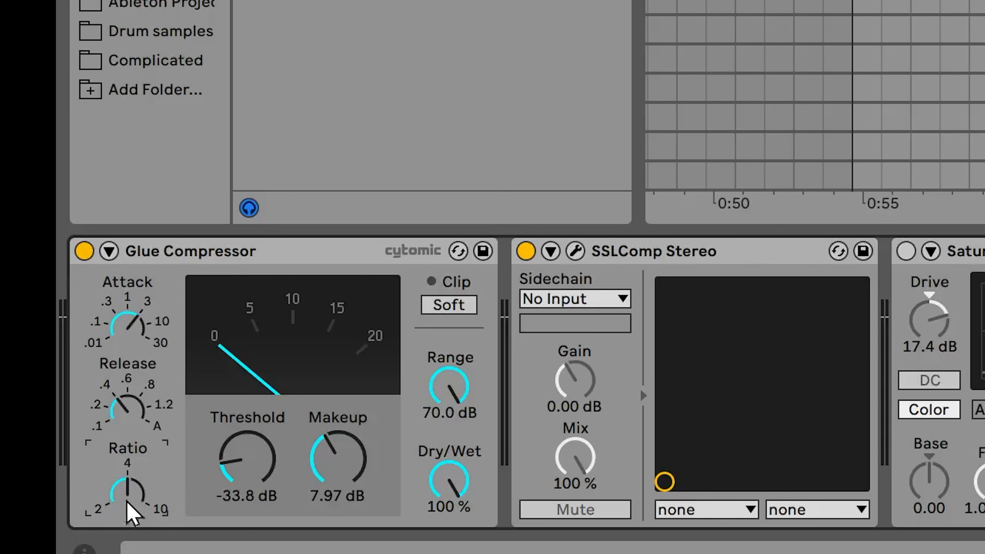
Raise the Glue Compressor's ratio to 10 and return it to 4
{"action": "left_click_drag", "start_coordinate": [127, 490], "coordinate": [127, 479]}
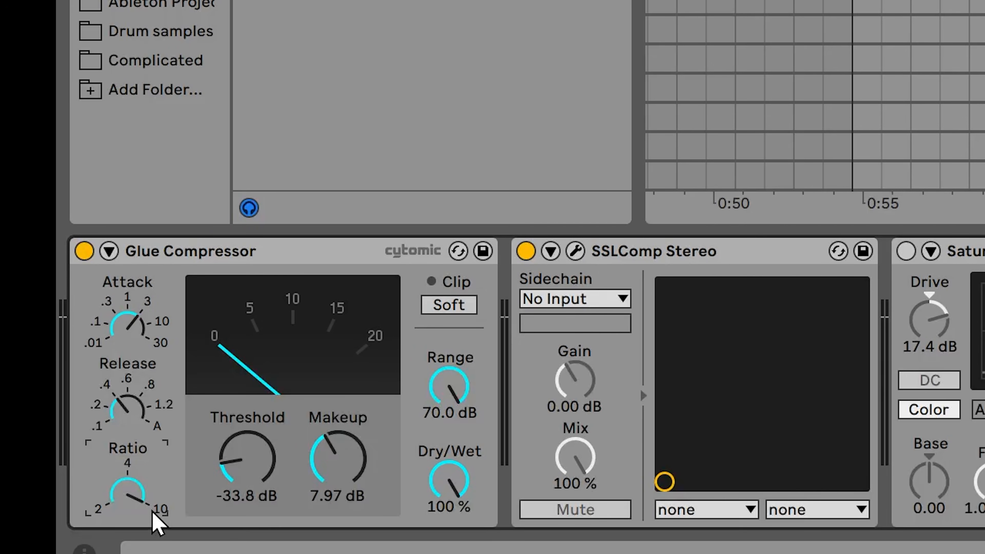
{"action": "left_click_drag", "start_coordinate": [129, 502], "coordinate": [143, 499]}
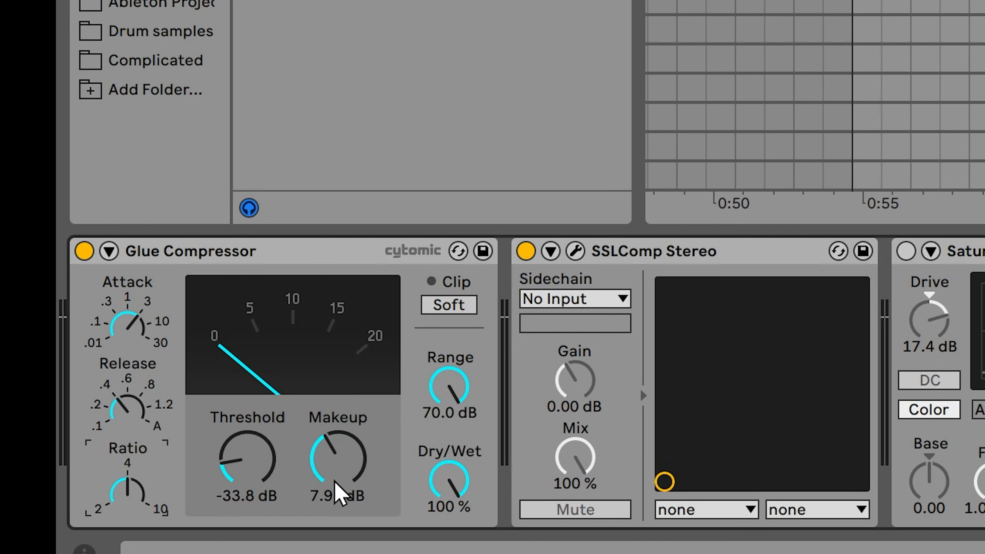
Lower the Glue Compressor's Dry/Wet mix to 52% and bring it back to 100%
{"action": "left_click", "coordinate": [446, 498]}
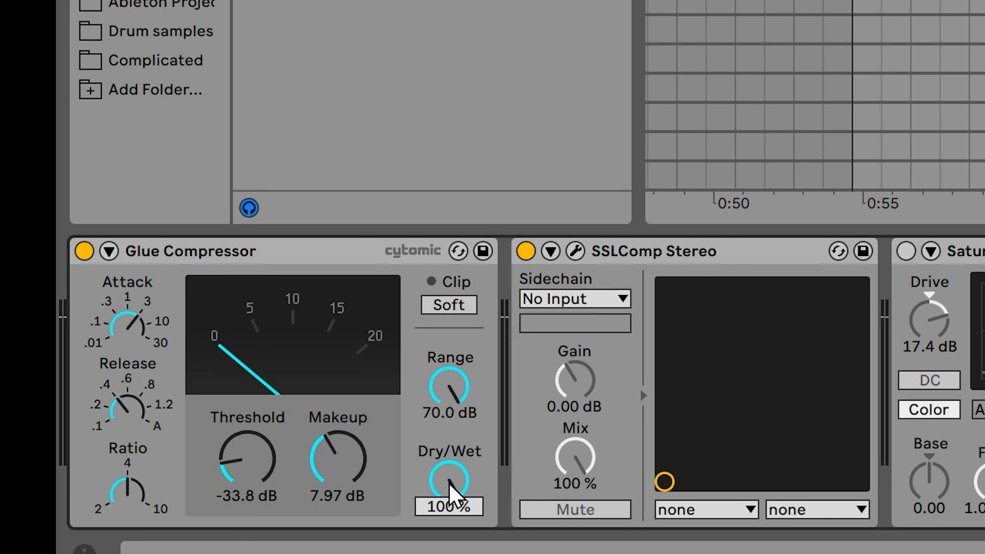
{"action": "left_click", "coordinate": [449, 483]}
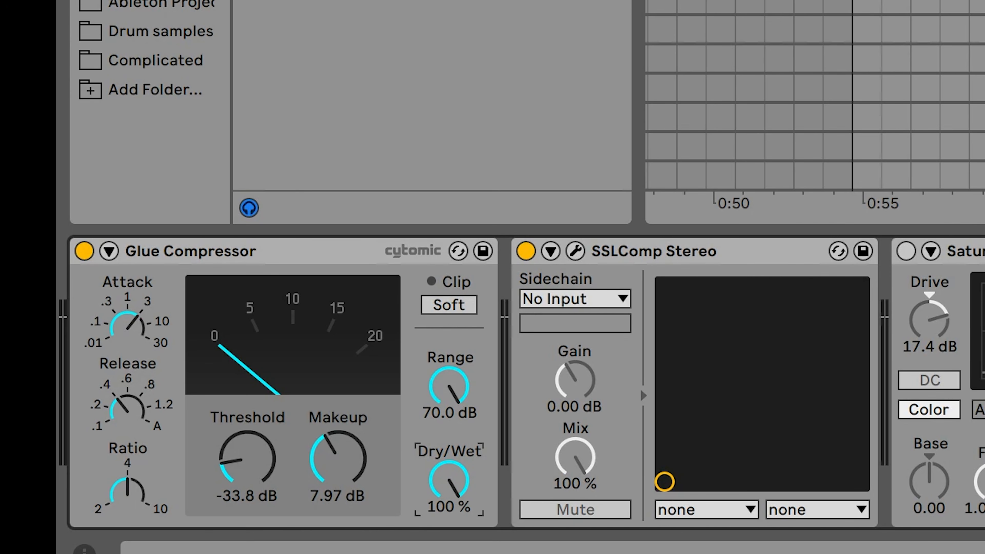
{"action": "left_click_drag", "start_coordinate": [449, 482], "coordinate": [449, 522]}
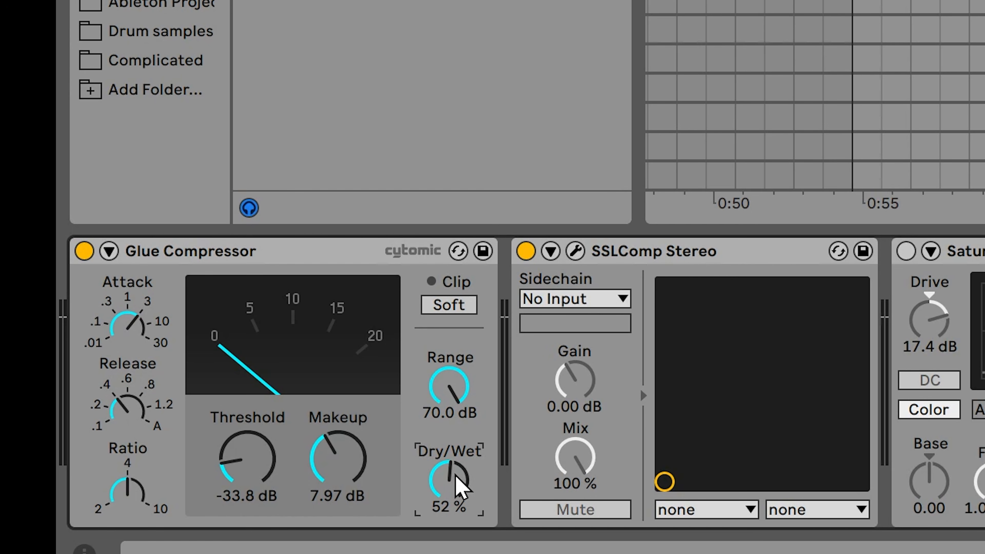
{"action": "left_click_drag", "start_coordinate": [446, 481], "coordinate": [446, 361]}
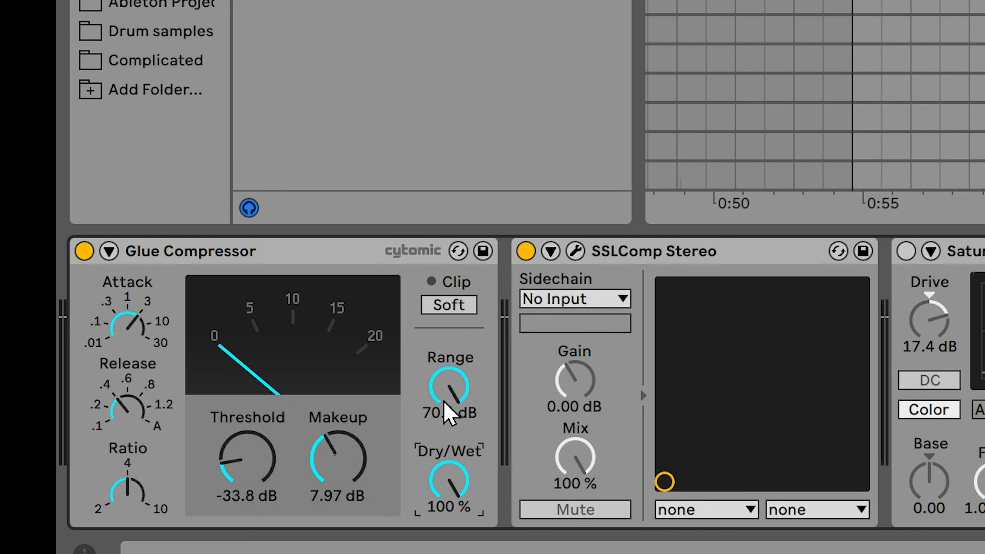
Reduce the Glue Compressor's range to about 4.70 dB
{"action": "left_click", "coordinate": [449, 406]}
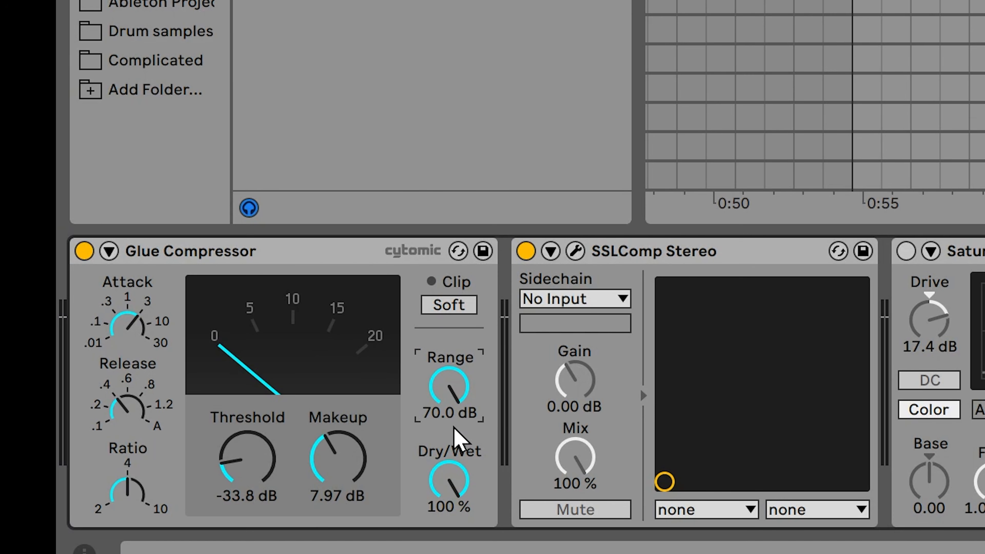
{"action": "left_click_drag", "start_coordinate": [444, 409], "coordinate": [444, 471]}
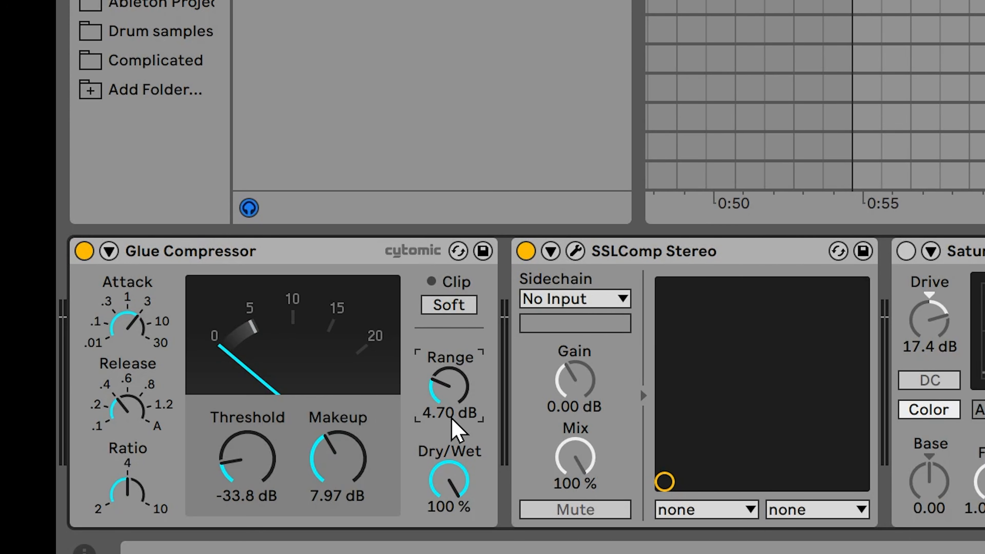
{"action": "left_click_drag", "start_coordinate": [455, 418], "coordinate": [455, 414]}
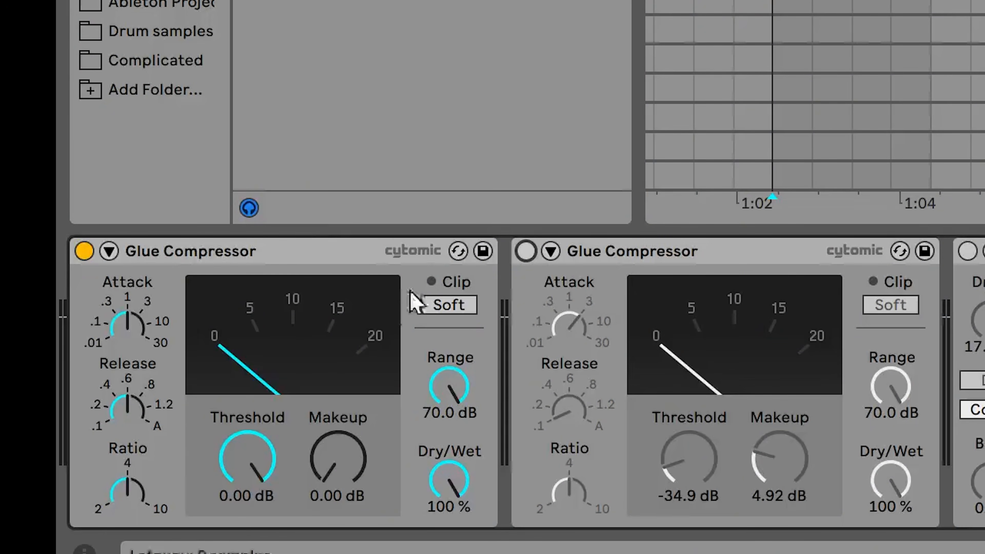
Try a -15.6 dB threshold with Soft clipping on the first Glue Compressor, and restore the threshold to 0 dB with Soft off
{"action": "left_click_drag", "start_coordinate": [236, 449], "coordinate": [235, 486]}
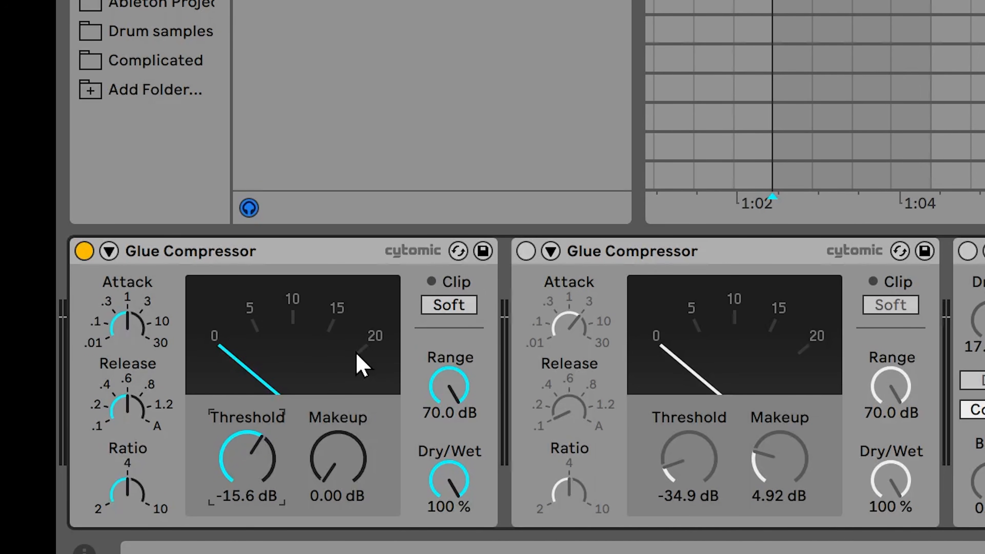
{"action": "left_click", "coordinate": [444, 306]}
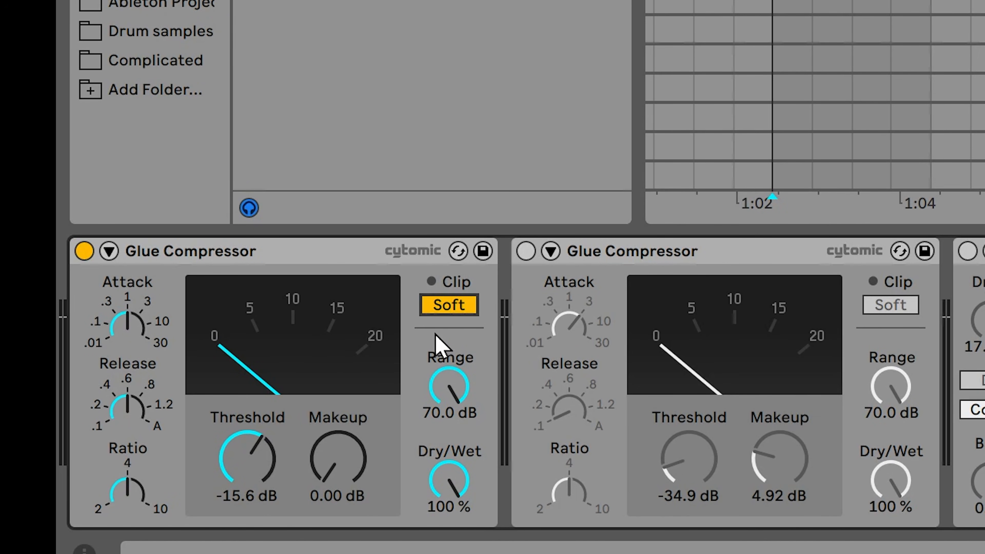
{"action": "left_click_drag", "start_coordinate": [253, 451], "coordinate": [202, 300]}
{"action": "left_click", "coordinate": [220, 255]}
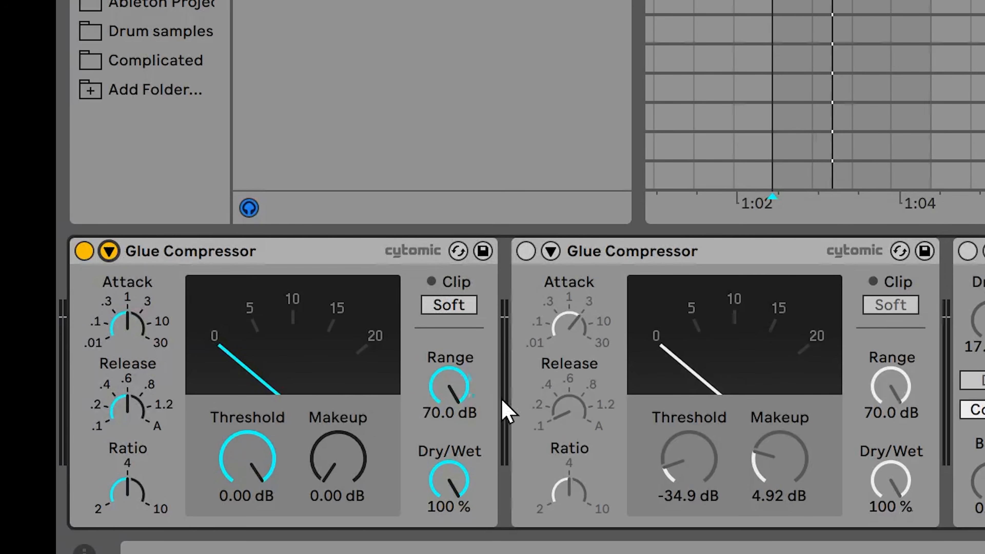
Expand the first Glue Compressor's sidechain section and enable Sidechain
{"action": "left_click", "coordinate": [109, 251]}
{"action": "left_click", "coordinate": [226, 282]}
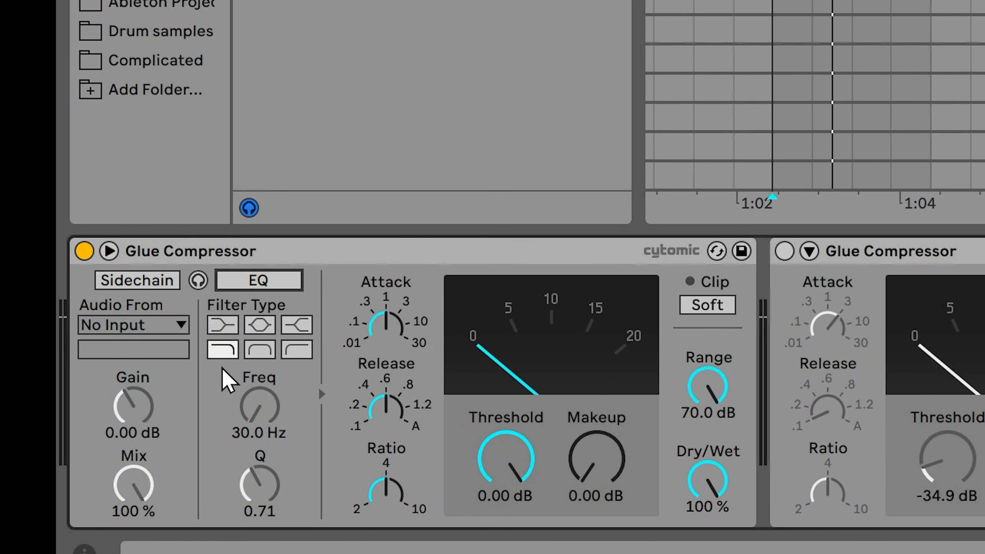
{"action": "left_click", "coordinate": [137, 280]}
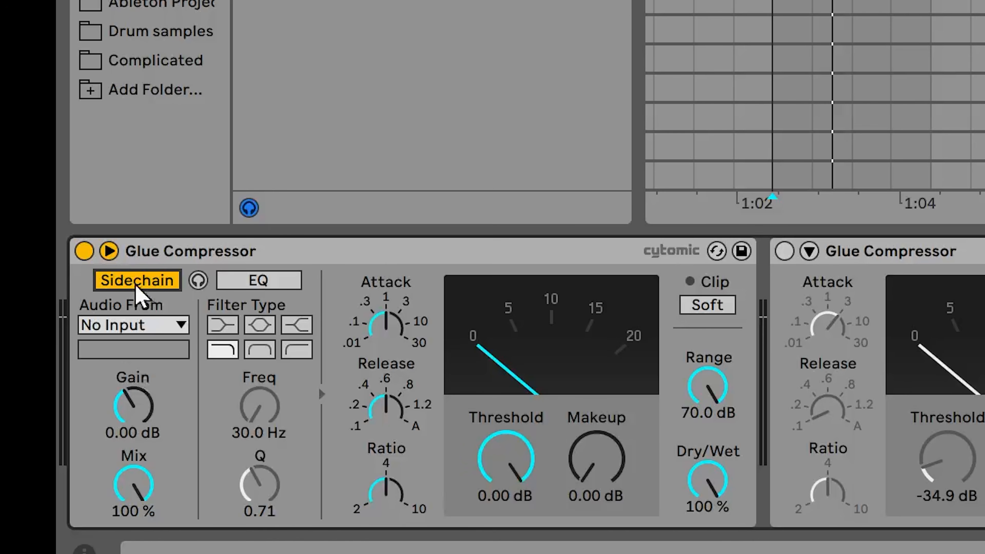
Lower the first Glue Compressor's threshold to -10.8 dB and return it to 0 dB
{"action": "left_click_drag", "start_coordinate": [505, 458], "coordinate": [505, 488]}
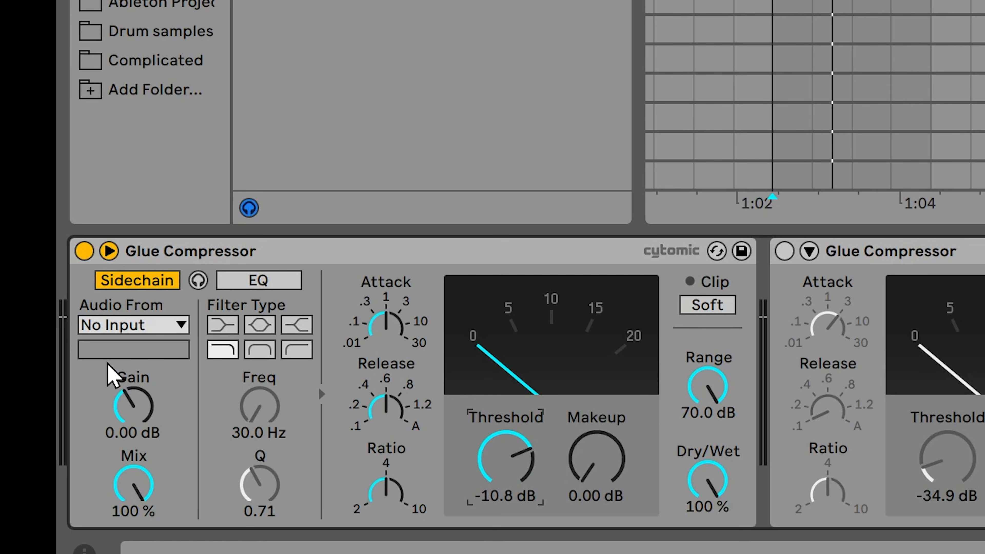
{"action": "left_click_drag", "start_coordinate": [508, 478], "coordinate": [508, 450]}
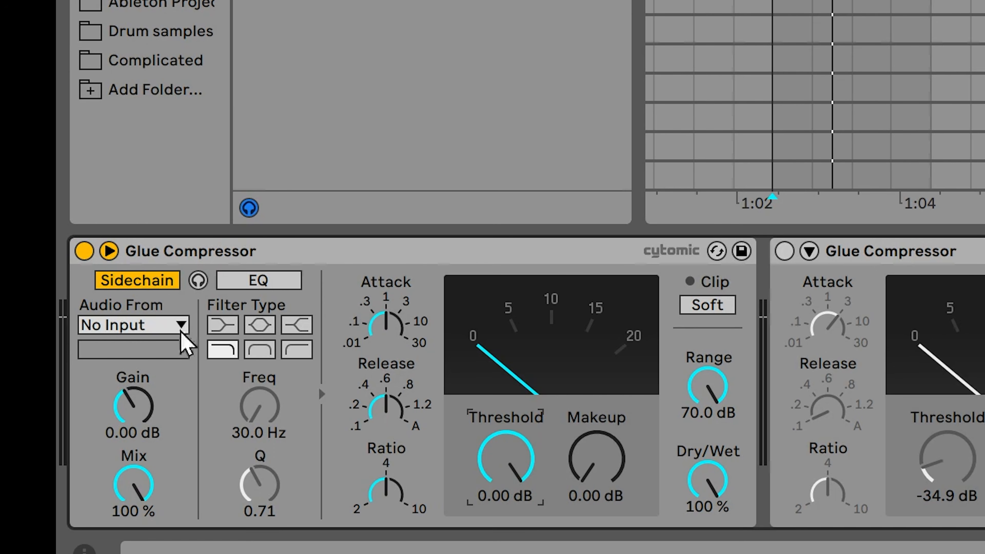
Switch the sidechain filter to high-pass at 858 Hz and try a compression ratio of 10 on the first Glue Compressor
{"action": "left_click", "coordinate": [296, 349]}
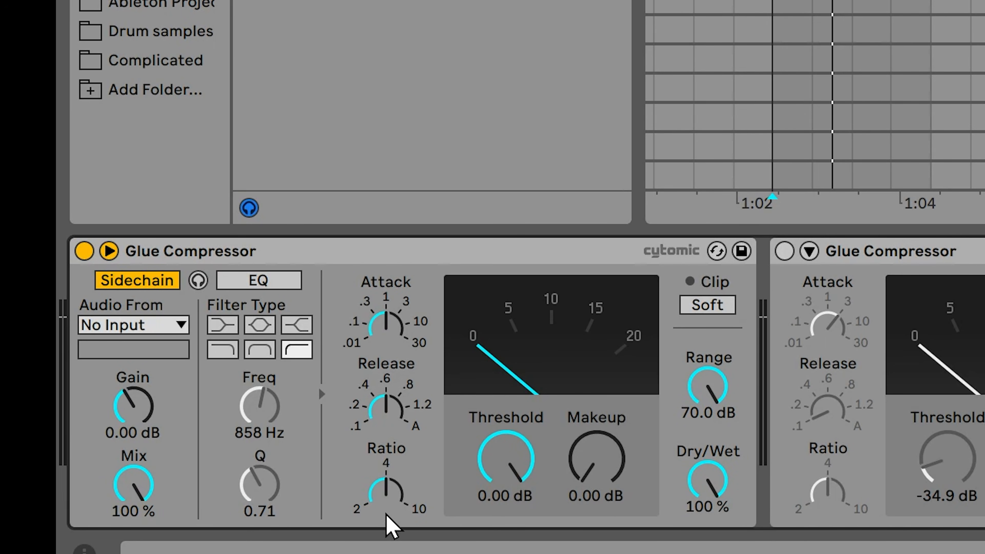
{"action": "left_click_drag", "start_coordinate": [386, 514], "coordinate": [385, 489]}
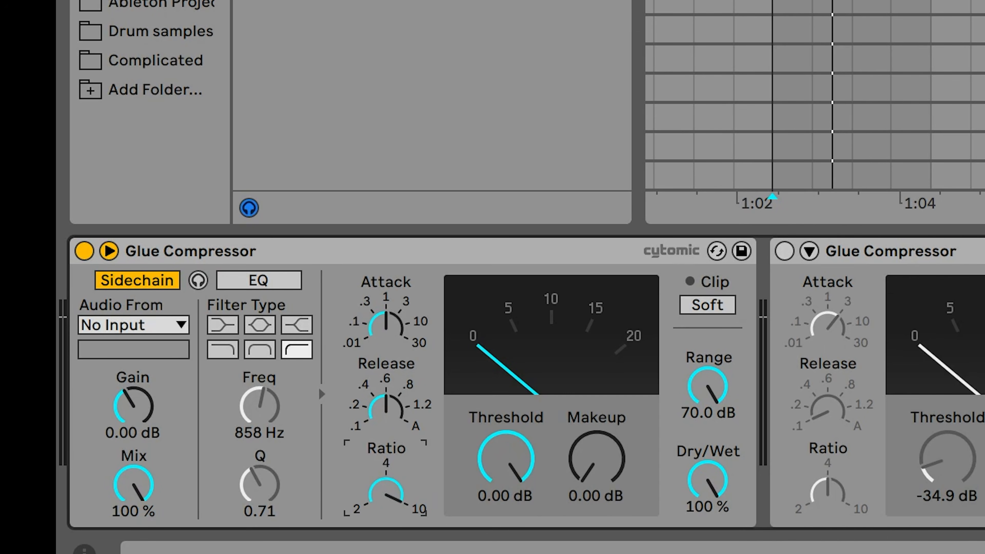
{"action": "left_click_drag", "start_coordinate": [386, 496], "coordinate": [386, 539]}
{"action": "left_click_drag", "start_coordinate": [387, 497], "coordinate": [387, 481]}
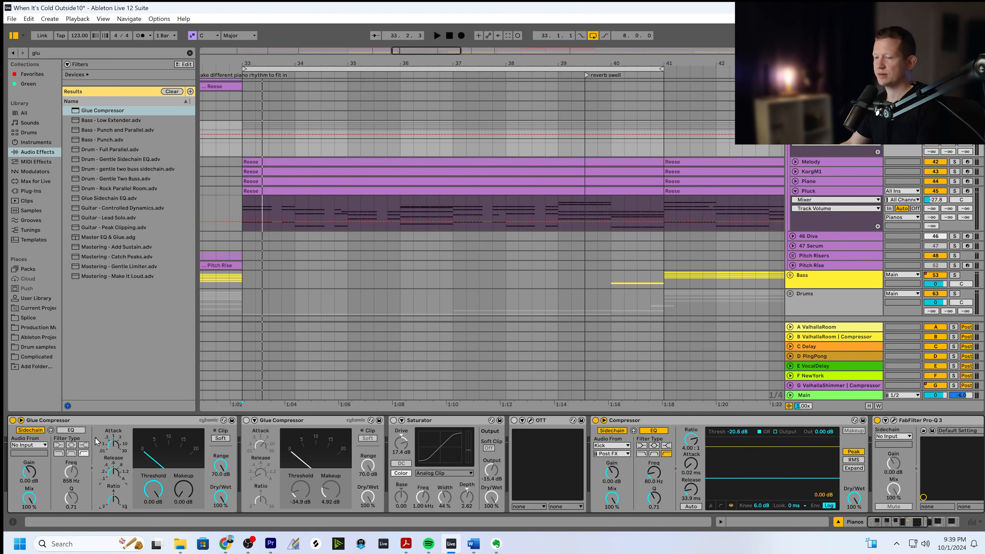
{"action": "left_click", "coordinate": [104, 427]}
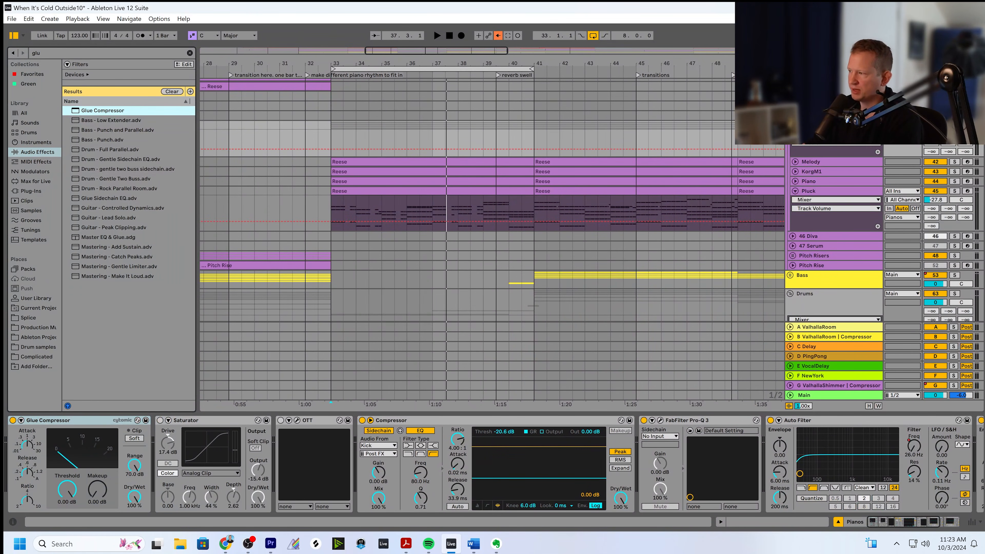
Select the Pianos group, place the insert marker at bar 33 and play the section
{"action": "left_click", "coordinate": [422, 63]}
{"action": "left_click_drag", "start_coordinate": [422, 63], "coordinate": [487, 68]}
{"action": "left_click", "coordinate": [388, 207]}
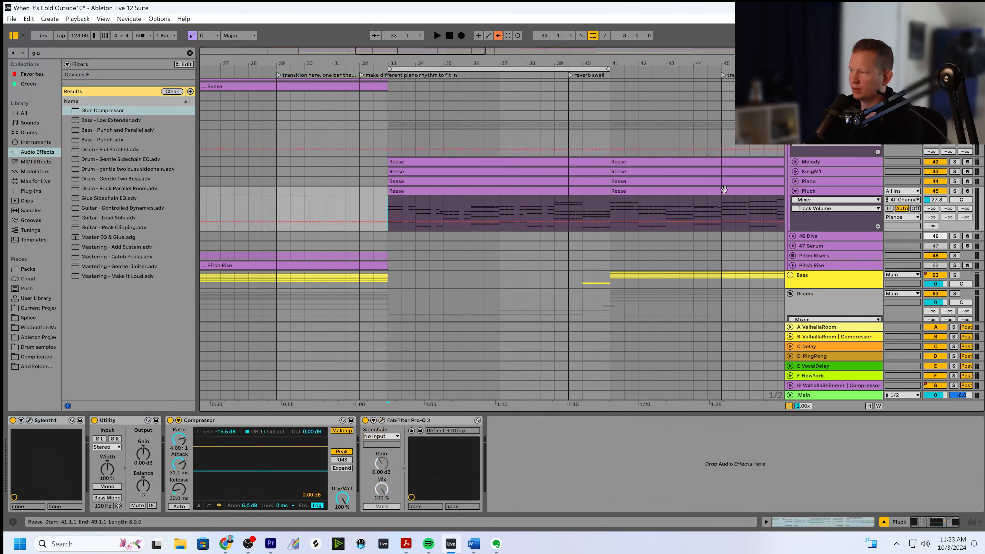
{"action": "left_click", "coordinate": [818, 125]}
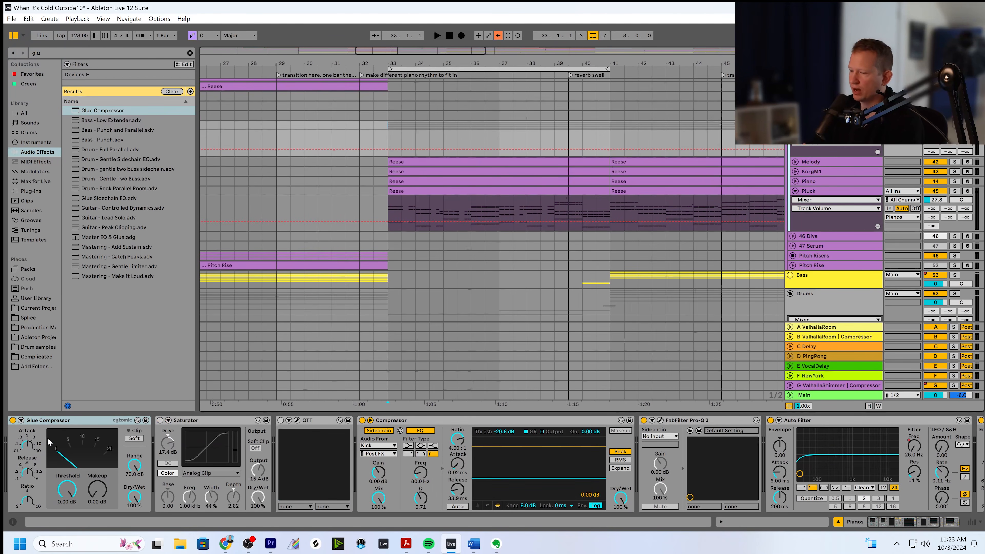
{"action": "left_click_drag", "start_coordinate": [887, 524], "coordinate": [856, 519]}
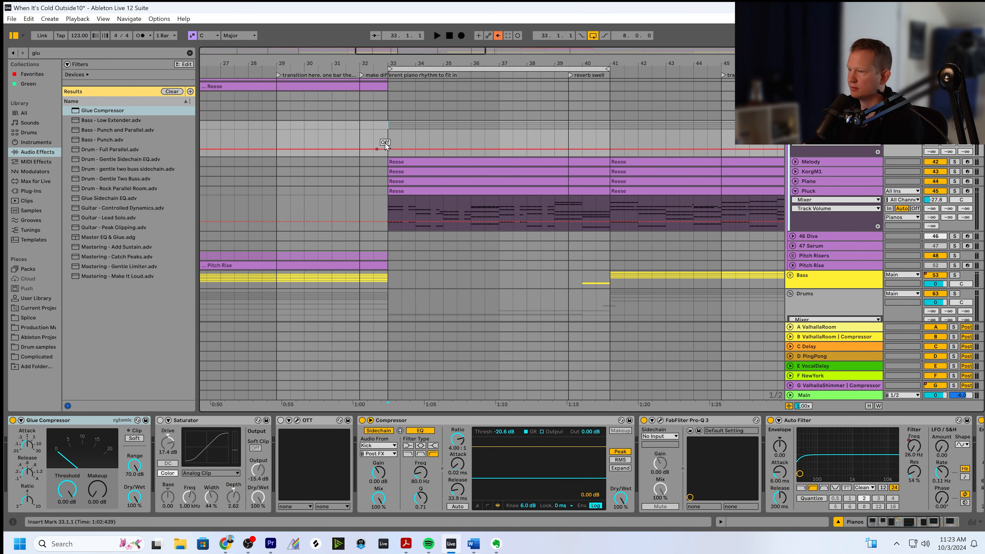
{"action": "key", "text": "space"}
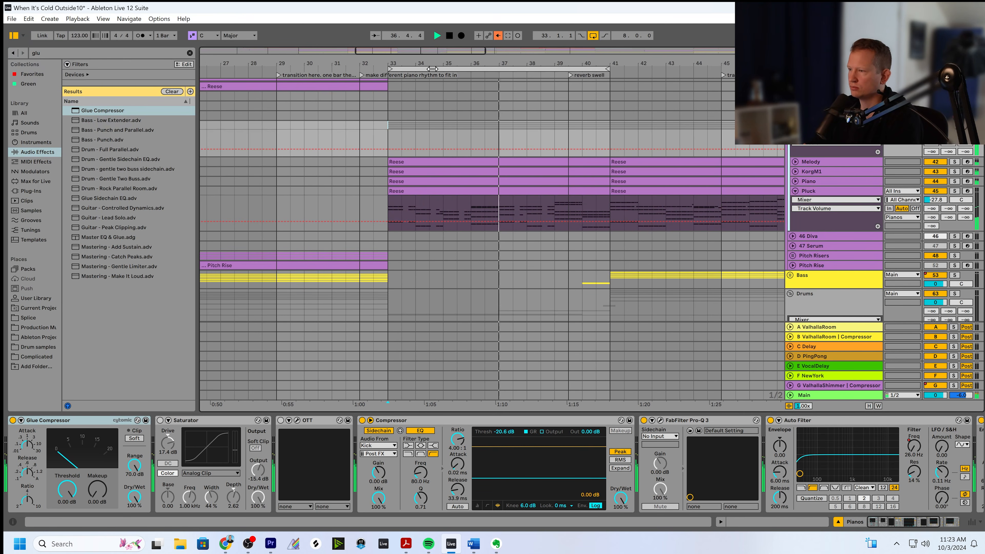
Stop playback, unfold and solo the Melody track, and play it from bar 33
{"action": "left_click_drag", "start_coordinate": [504, 64], "coordinate": [498, 91]}
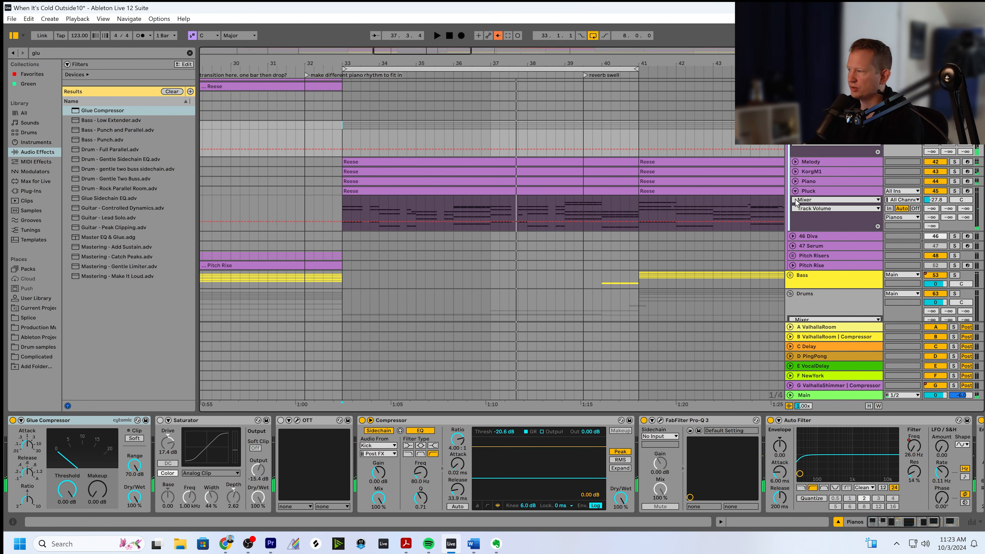
{"action": "left_click", "coordinate": [815, 162]}
{"action": "left_click", "coordinate": [795, 162]}
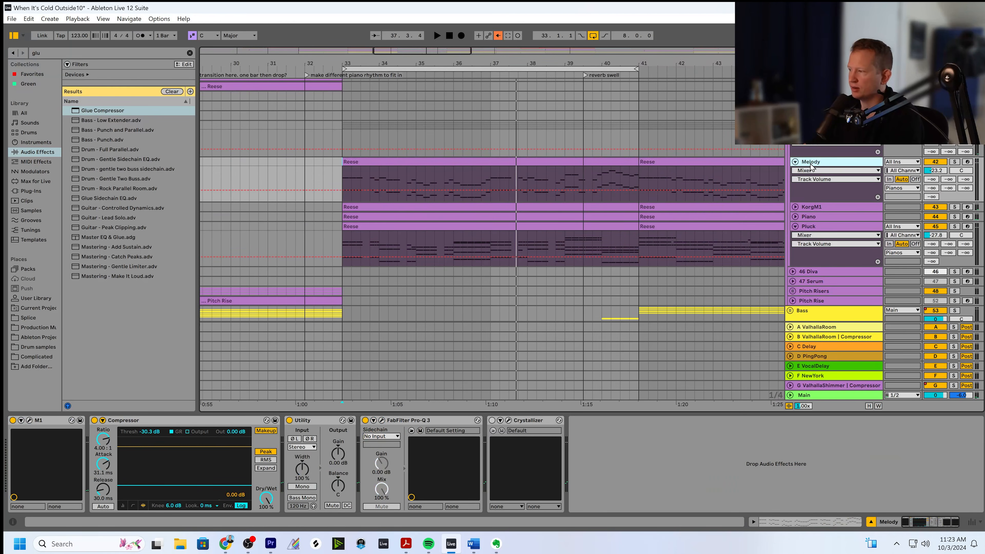
{"action": "scroll", "coordinate": [810, 163], "scroll_direction": "down", "scroll_amount": 1}
{"action": "left_click", "coordinate": [958, 143]}
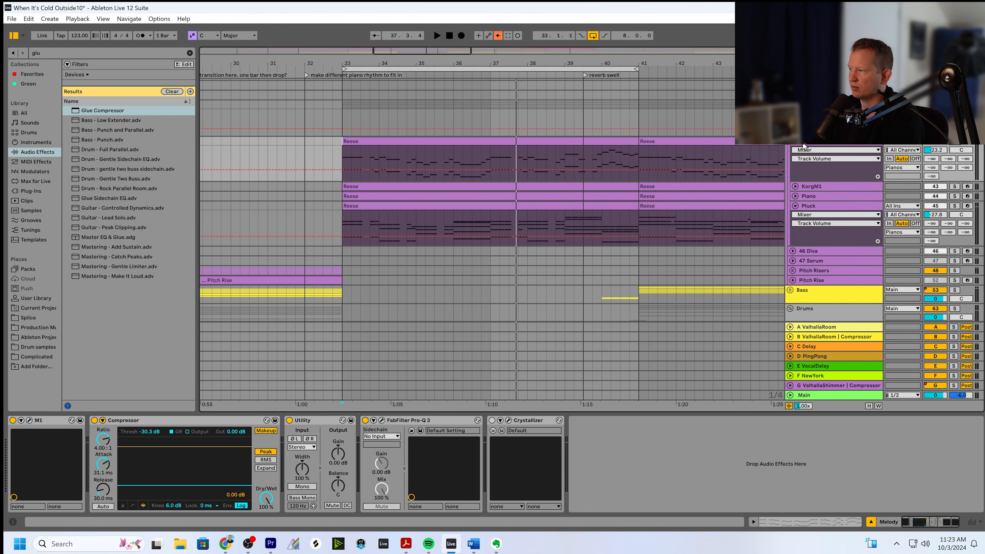
{"action": "left_click", "coordinate": [344, 154]}
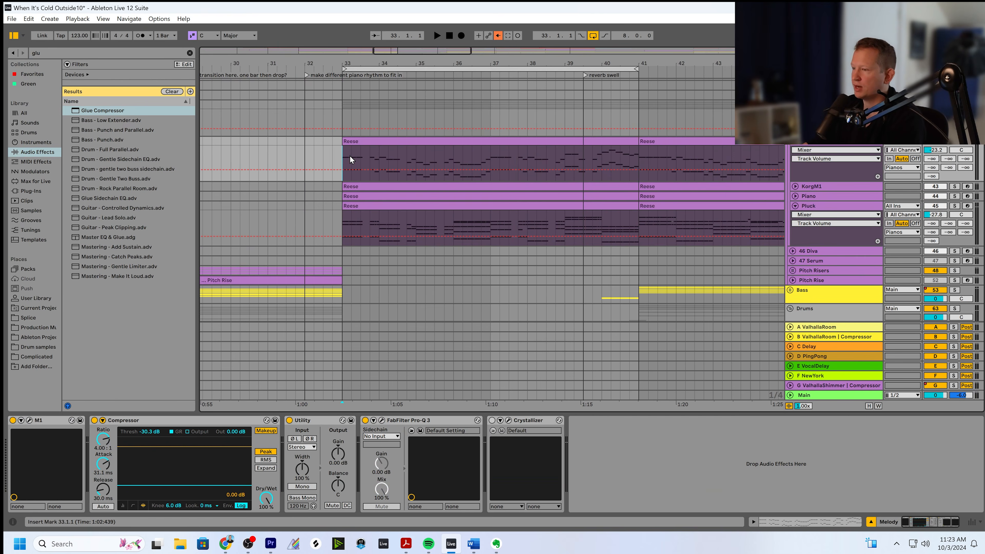
{"action": "key", "text": "space"}
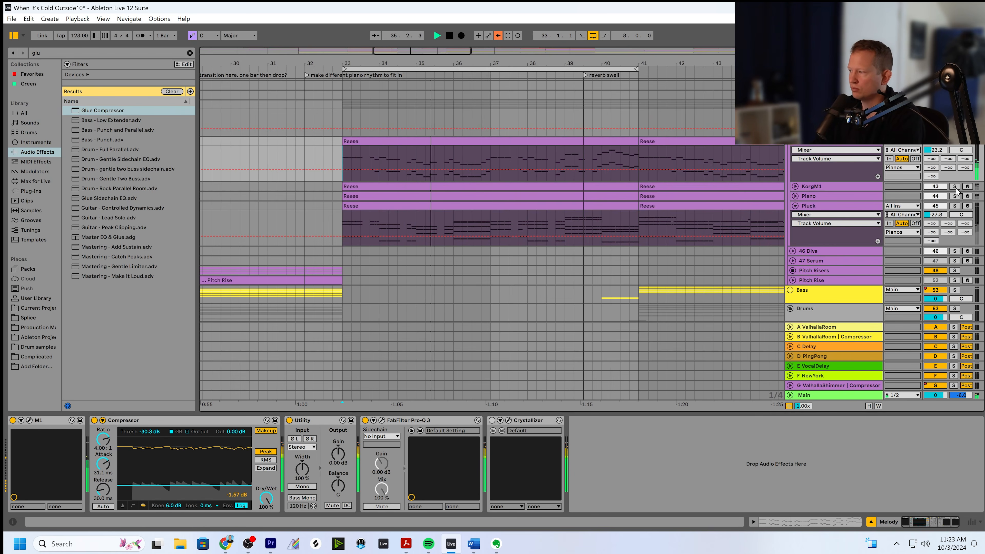
Unfold and solo the KorgM1 track and play it from bar 33
{"action": "left_click", "coordinate": [824, 188]}
{"action": "left_click", "coordinate": [795, 186]}
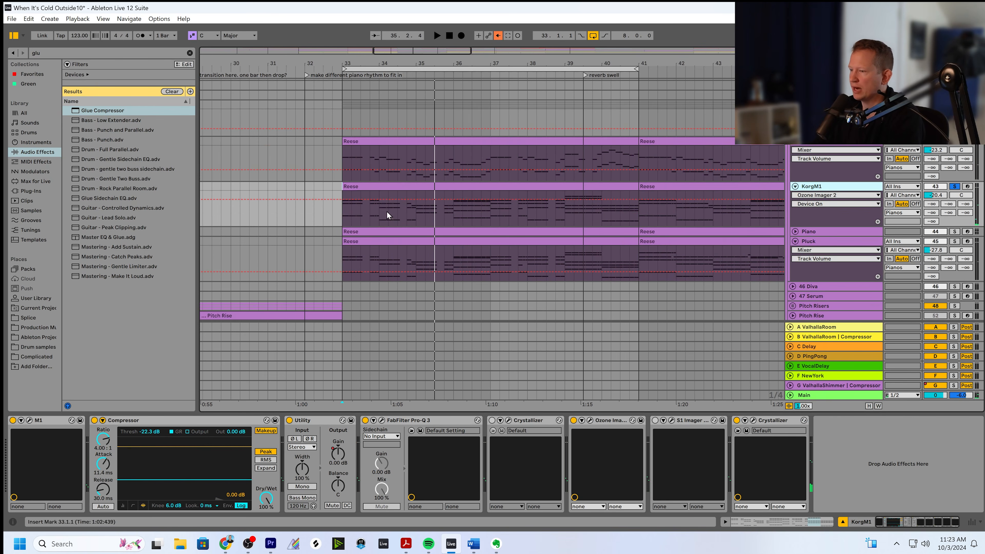
{"action": "key", "text": "space"}
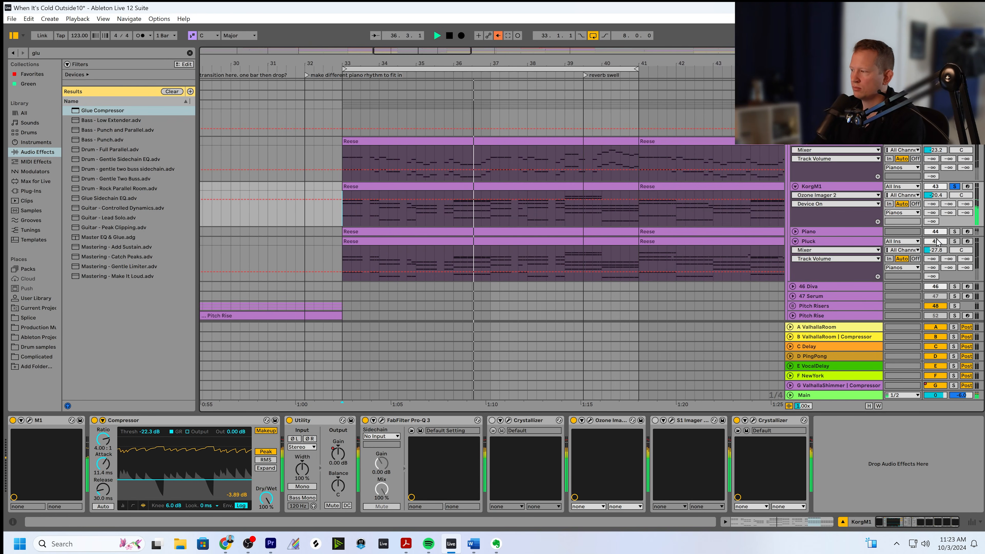
Solo and unfold the Piano track, play it from bar 33, and look at its Kontakt instrument
{"action": "left_click", "coordinate": [954, 231]}
{"action": "key", "text": "space"}
{"action": "left_click", "coordinate": [795, 232]}
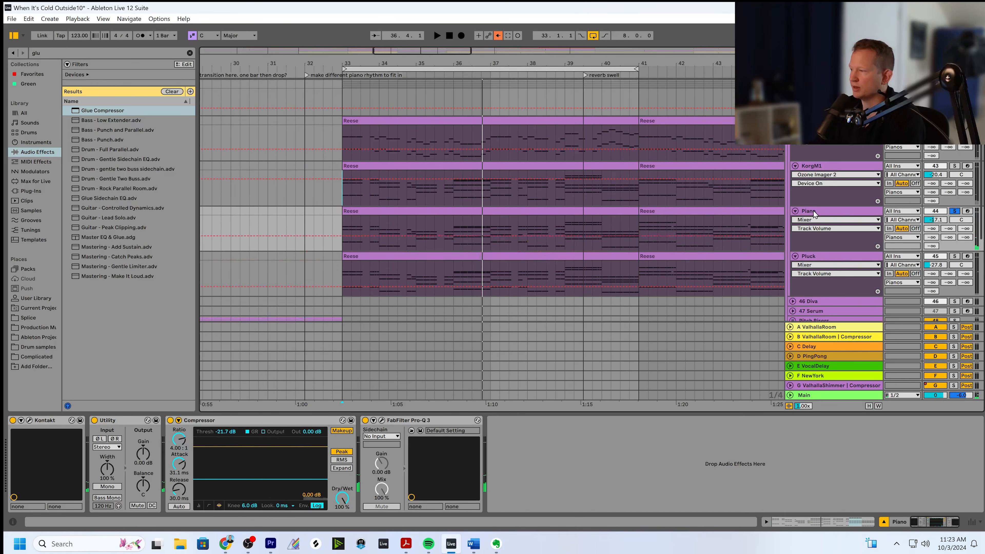
{"action": "left_click", "coordinate": [345, 223]}
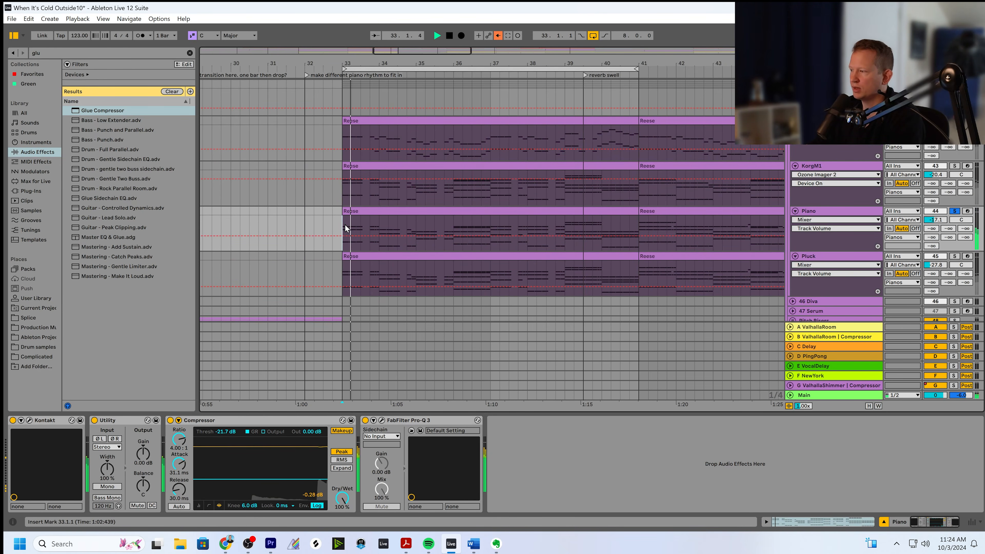
{"action": "key", "text": "space"}
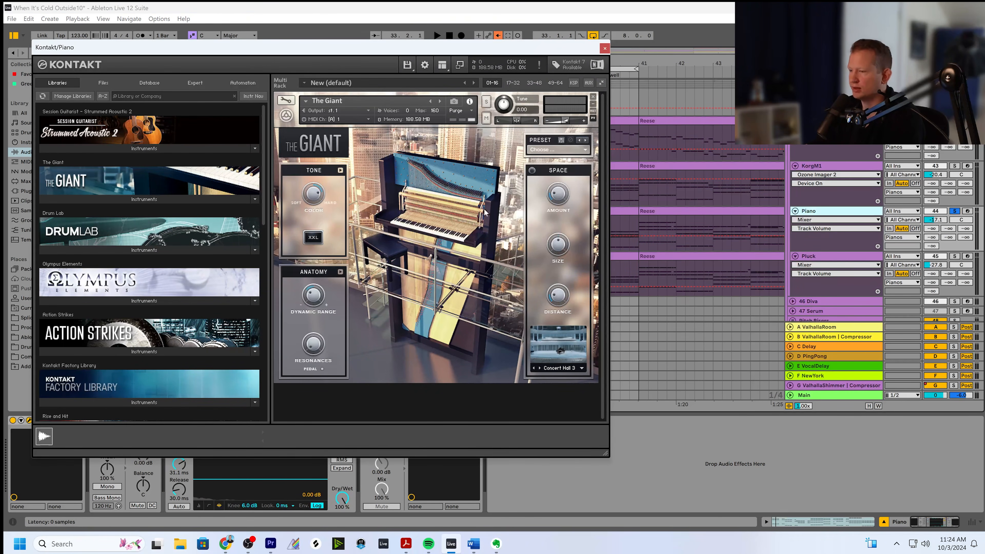
{"action": "left_click", "coordinate": [604, 49]}
Play the KorgM1 and Piano tracks from bar 33, toggling their solos to compare them separately and together
{"action": "left_click_drag", "start_coordinate": [466, 52], "coordinate": [464, 48]}
{"action": "left_click", "coordinate": [954, 166], "text": "ctrl"}
{"action": "key", "text": "space"}
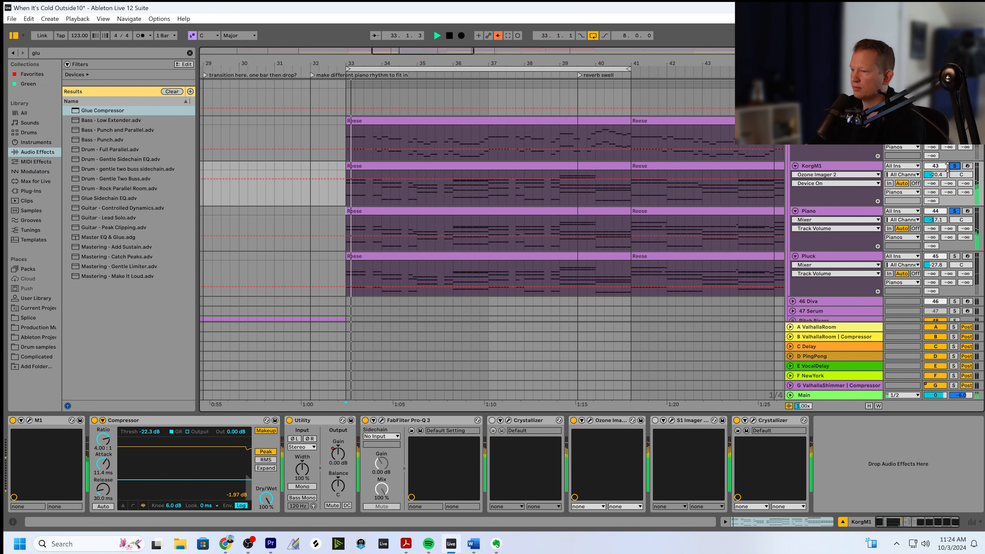
{"action": "left_click", "coordinate": [955, 212], "text": "ctrl"}
{"action": "left_click", "coordinate": [955, 212], "text": "ctrl"}
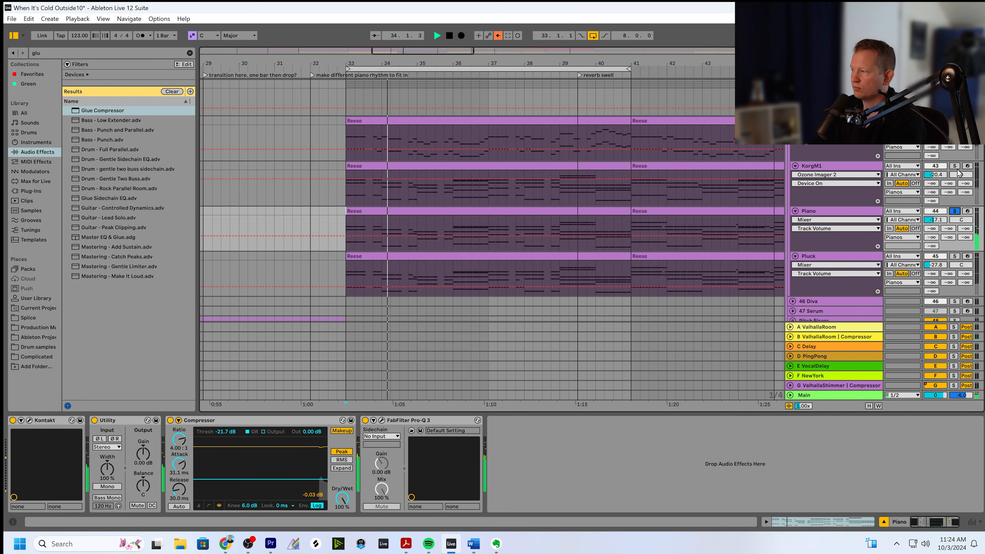
{"action": "left_click", "coordinate": [956, 168], "text": "ctrl"}
{"action": "left_click", "coordinate": [955, 168], "text": "ctrl"}
{"action": "left_click", "coordinate": [955, 212], "text": "ctrl"}
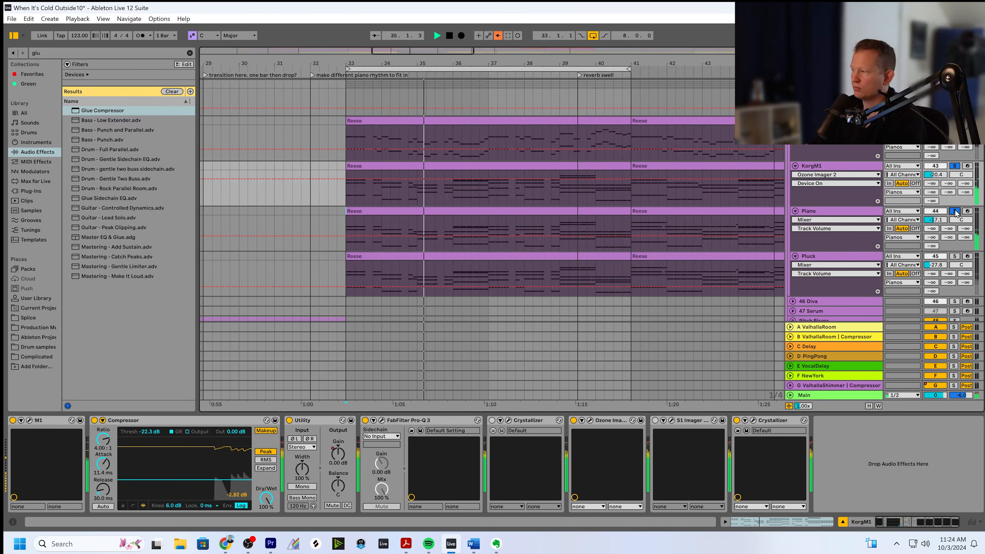
{"action": "left_click", "coordinate": [955, 212], "text": "ctrl"}
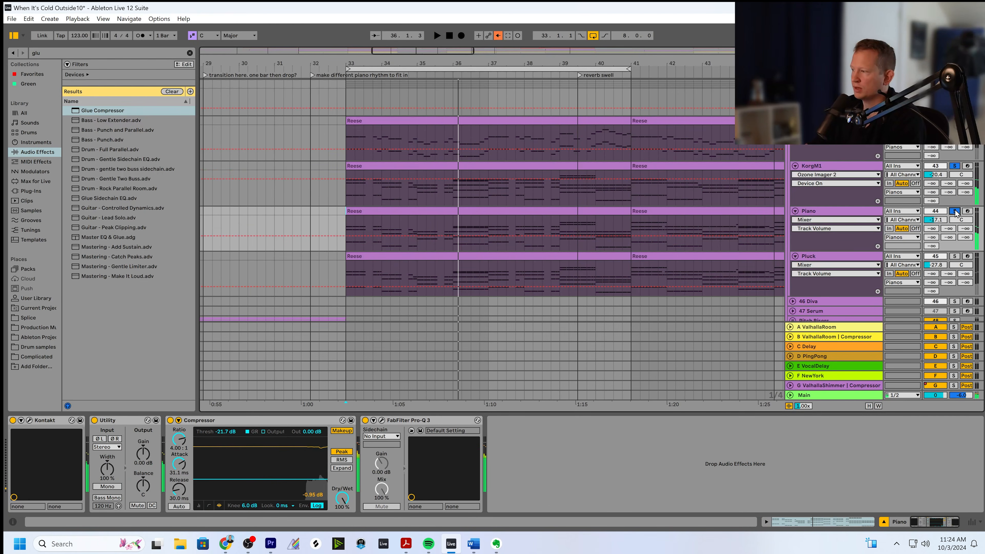
Examine the low-cut band in the Piano track's FabFilter Pro-Q 3
{"action": "left_click", "coordinate": [824, 210]}
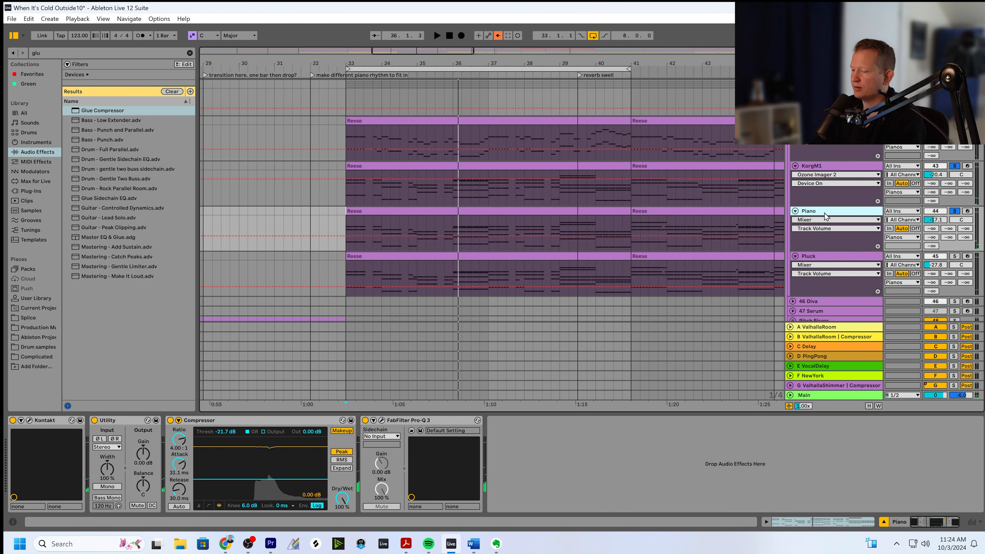
{"action": "left_click", "coordinate": [822, 239]}
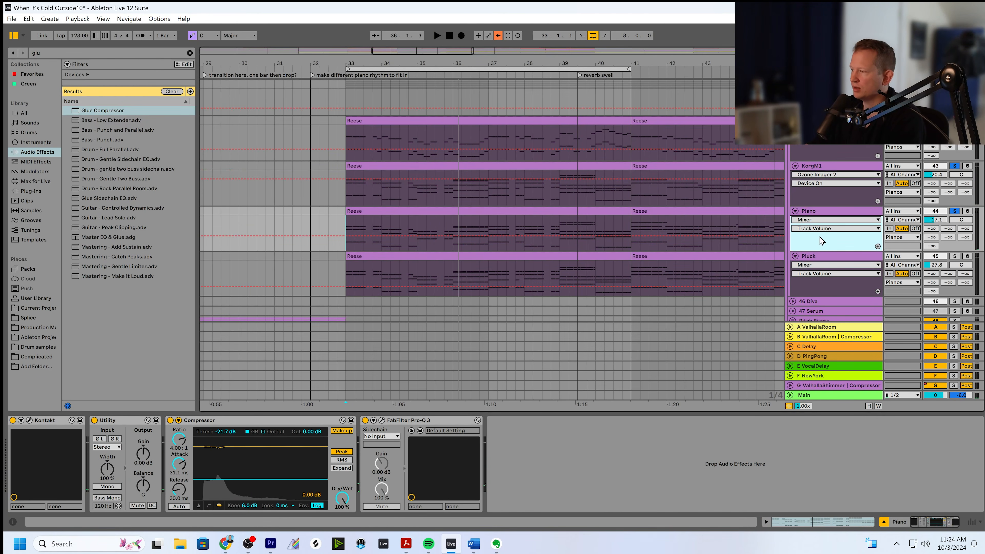
{"action": "left_click", "coordinate": [381, 421]}
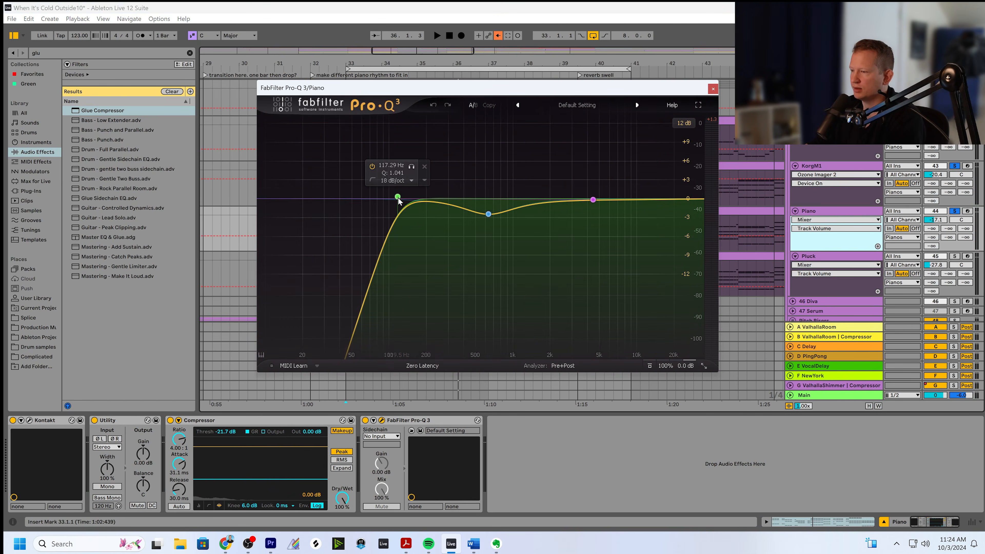
{"action": "left_click", "coordinate": [397, 197]}
{"action": "left_click", "coordinate": [712, 89]}
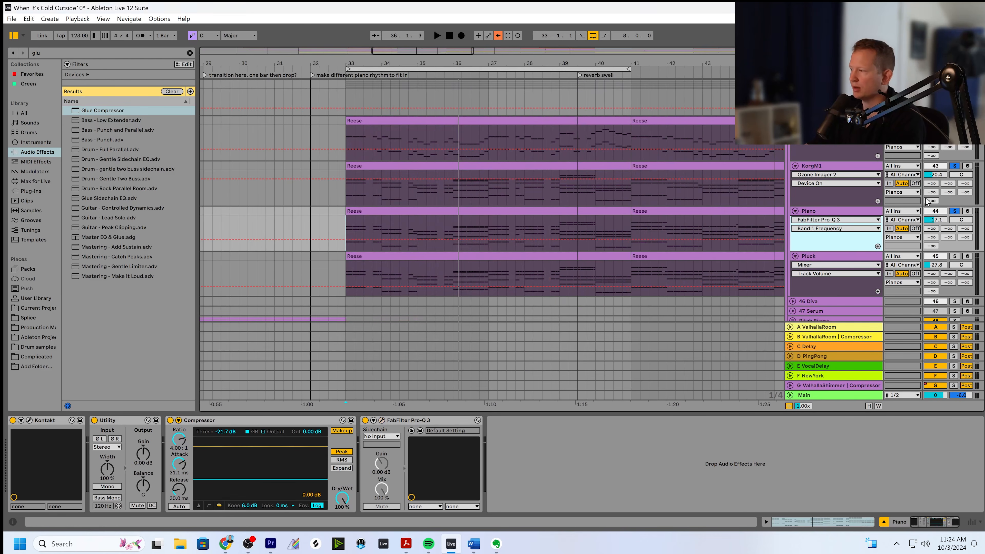
Unsolo the Piano track, solo the Pluck track and play it from bar 33
{"action": "left_click", "coordinate": [952, 212]}
{"action": "left_click", "coordinate": [955, 264]}
{"action": "left_click", "coordinate": [953, 256]}
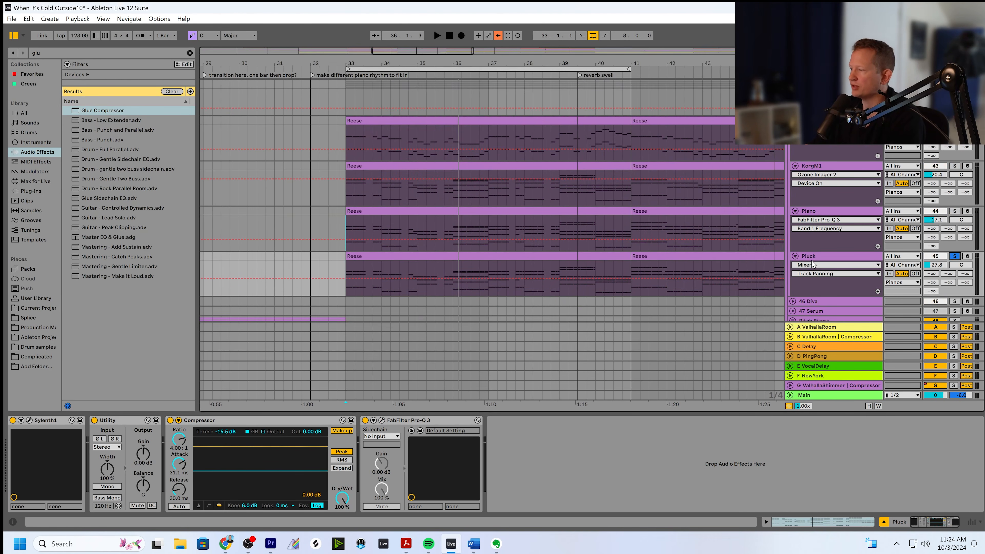
{"action": "scroll", "coordinate": [632, 264], "scroll_direction": "down", "scroll_amount": 1}
{"action": "scroll", "coordinate": [631, 264], "scroll_direction": "down", "scroll_amount": 1}
{"action": "key", "text": "space"}
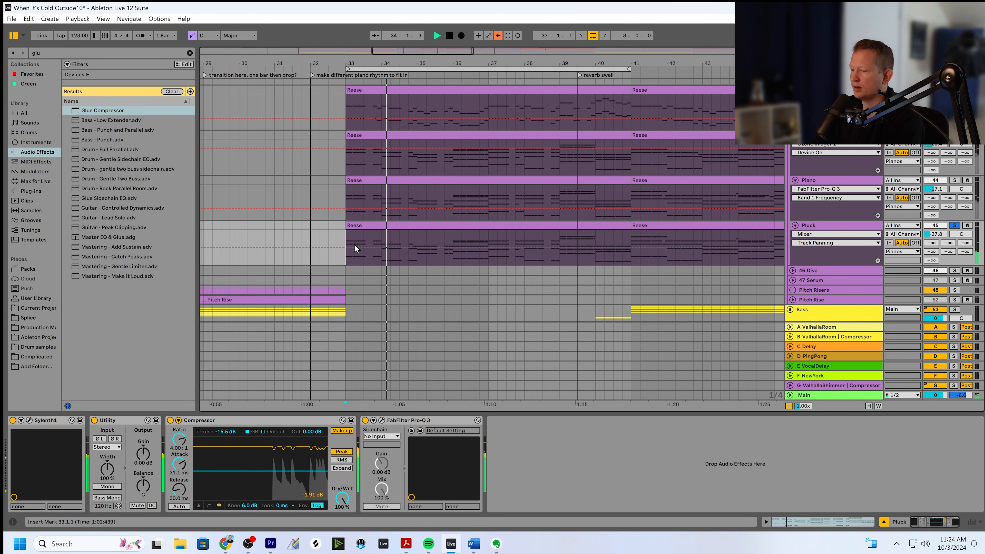
Examine the Pluck track's FabFilter Pro-Q 3 curve during playback, closing the plugin and stopping playback when done
{"action": "left_click", "coordinate": [381, 420]}
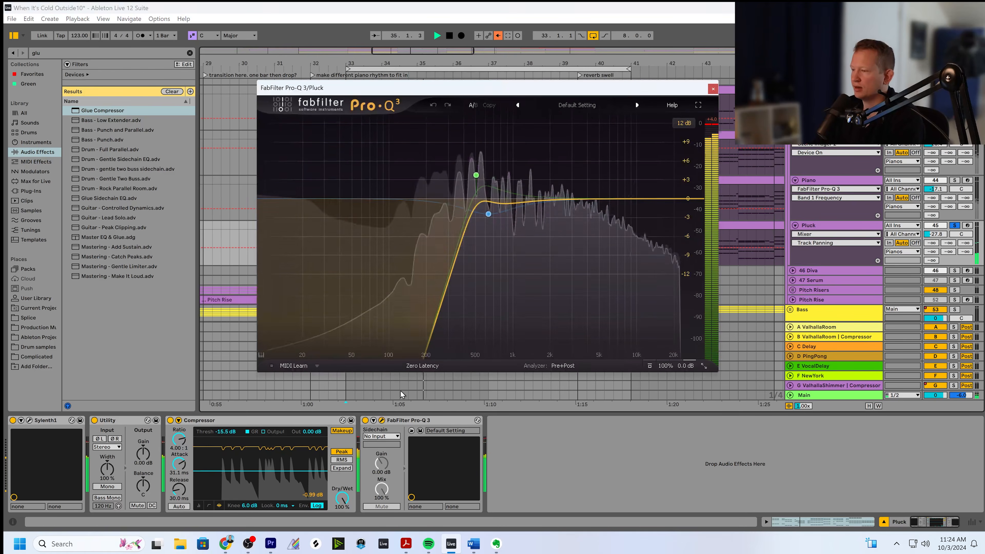
{"action": "left_click", "coordinate": [713, 89]}
{"action": "key", "text": "space"}
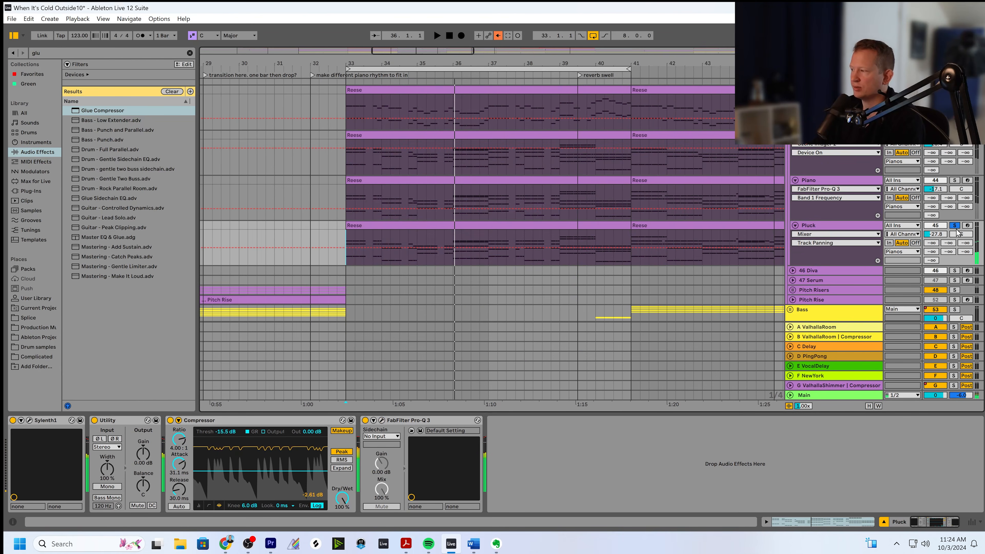
Play the piano layers together from bar 33, muting and unmuting the Pluck track to compare
{"action": "scroll", "coordinate": [872, 256], "scroll_direction": "up", "scroll_amount": 2}
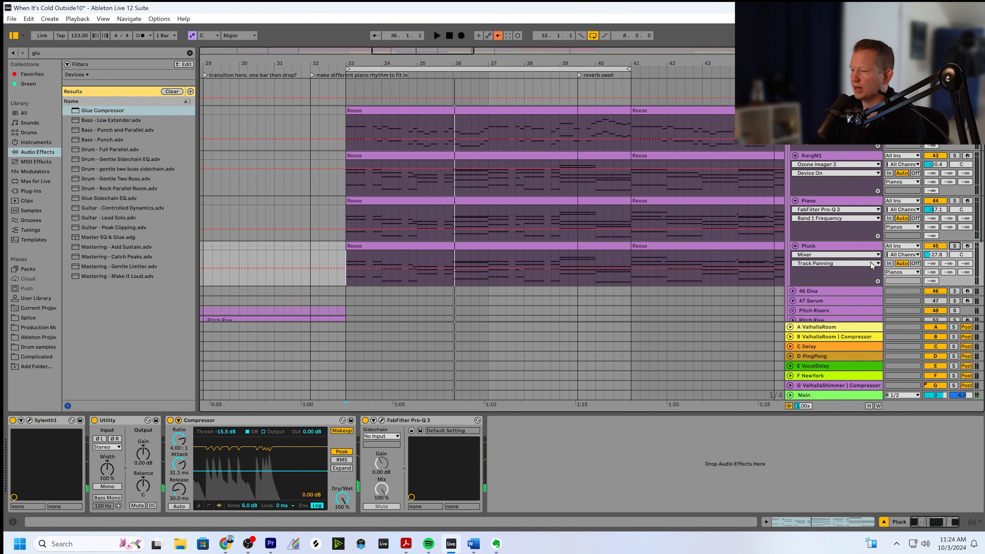
{"action": "key", "text": "space"}
{"action": "left_click", "coordinate": [935, 246]}
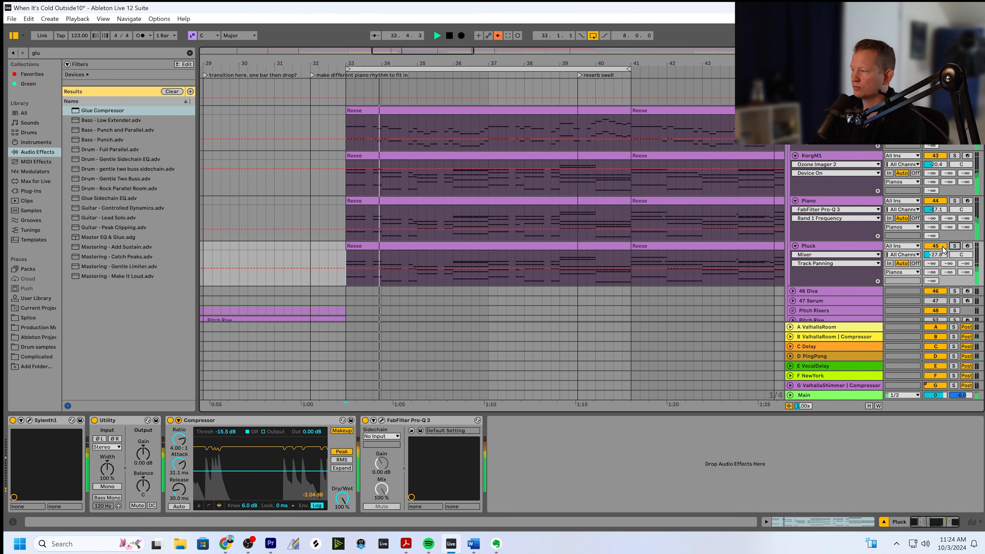
{"action": "left_click", "coordinate": [939, 247]}
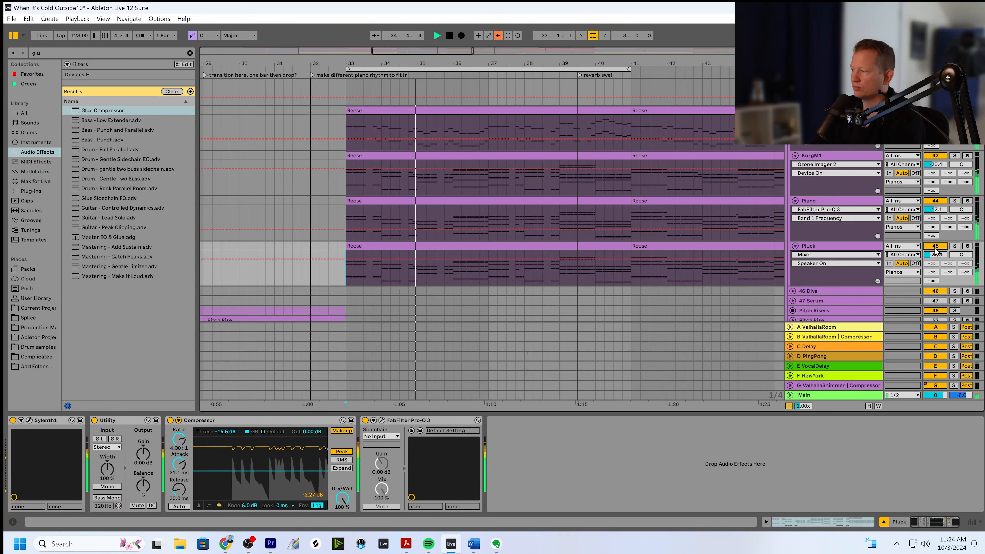
Stop playback and fold the Pluck, Piano and KorgM1 tracks
{"action": "left_click", "coordinate": [795, 245]}
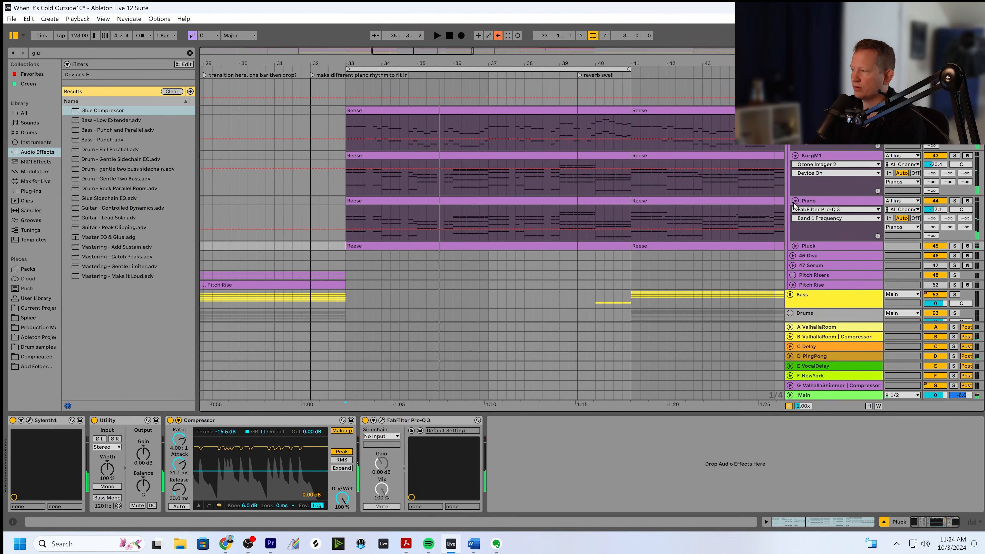
{"action": "left_click", "coordinate": [794, 201]}
{"action": "left_click", "coordinate": [795, 155]}
{"action": "scroll", "coordinate": [767, 224], "scroll_direction": "up", "scroll_amount": 3}
Solo the Pianos group with the insert marker at bar 33, fold the Melody track and reselect the group
{"action": "left_click", "coordinate": [829, 137]}
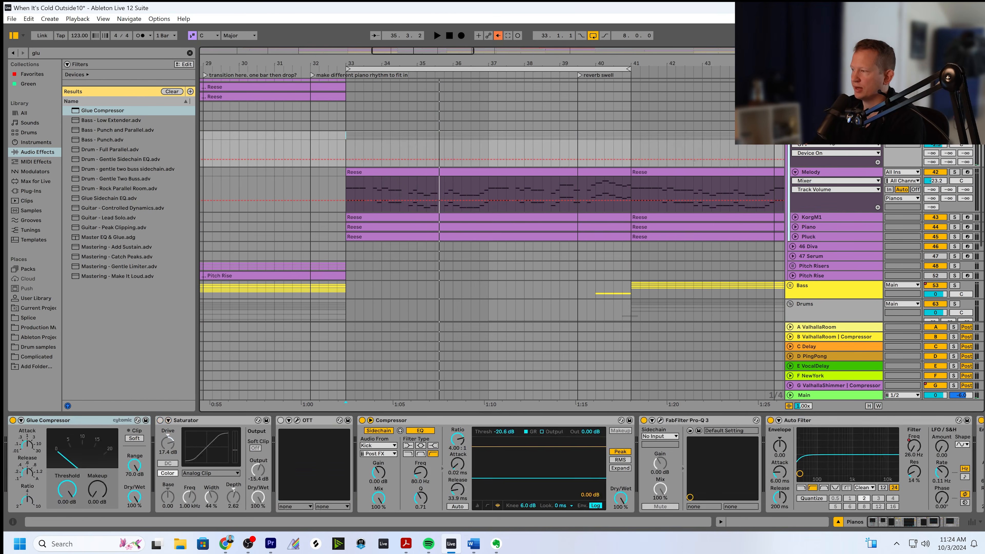
{"action": "left_click", "coordinate": [955, 137]}
{"action": "left_click", "coordinate": [351, 188]}
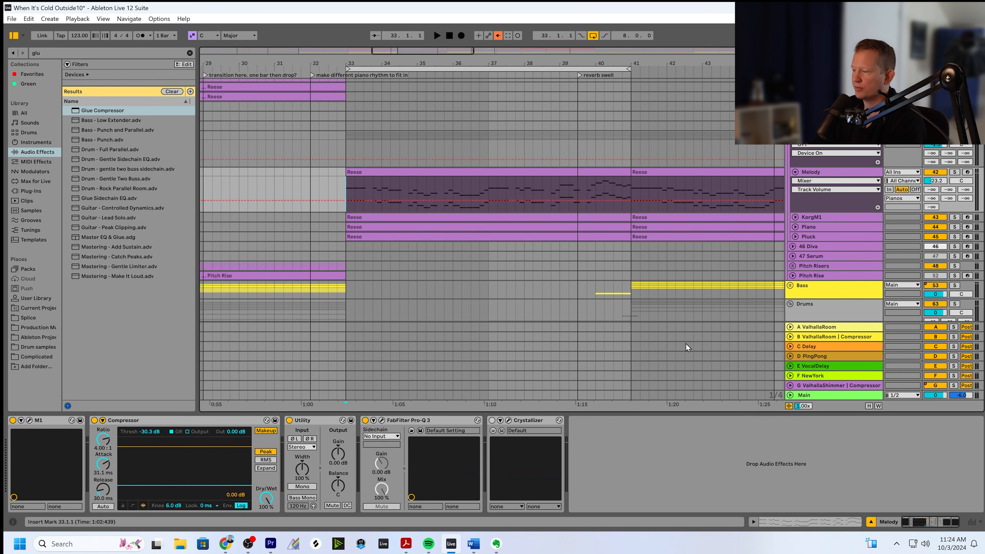
{"action": "left_click", "coordinate": [795, 172]}
{"action": "key", "text": "Up"}
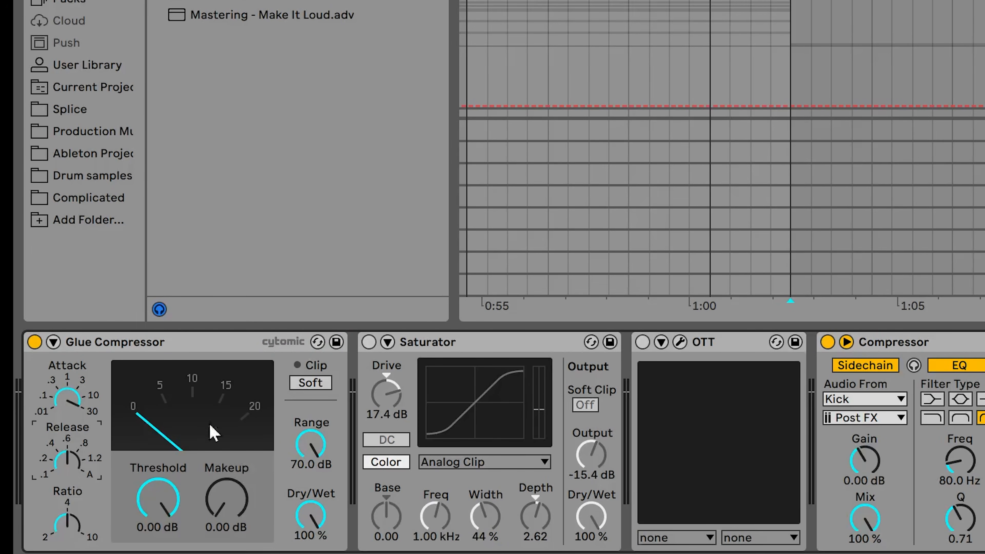
Lower the threshold of the Pianos group's Glue Compressor to -34.3 dB while the section plays
{"action": "left_click", "coordinate": [969, 77]}
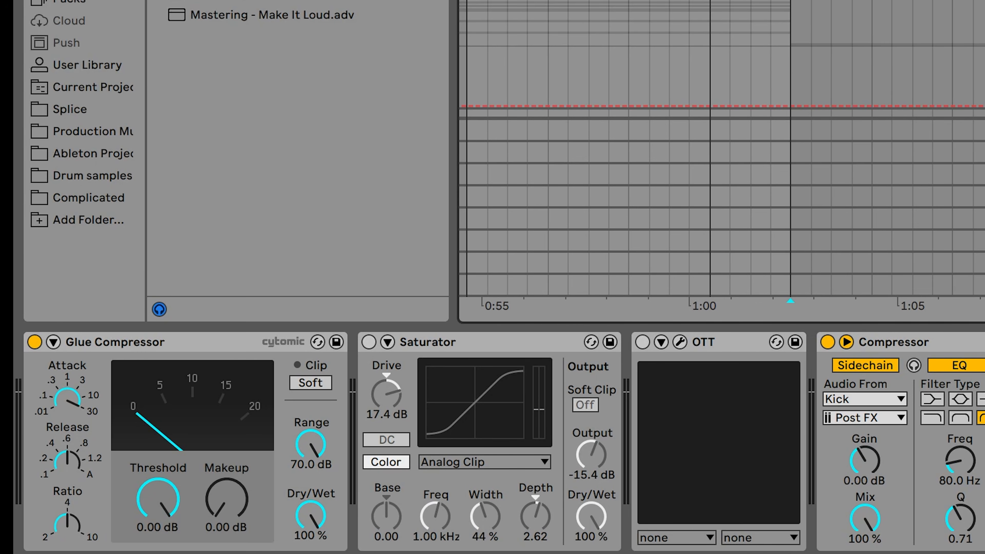
{"action": "left_click", "coordinate": [160, 522]}
{"action": "left_click_drag", "start_coordinate": [158, 499], "coordinate": [158, 553]}
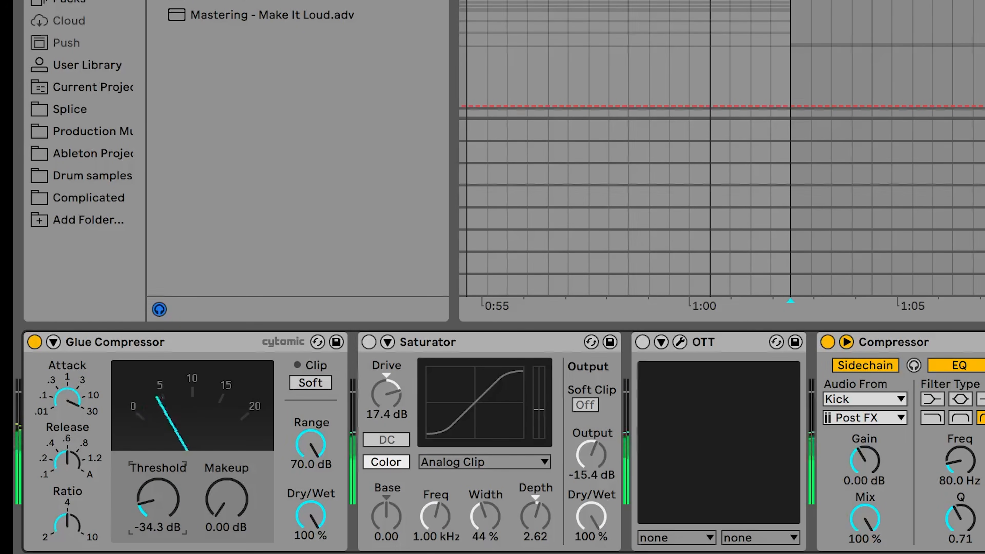
Set the Glue Compressor's release to .2 and makeup gain to 3.65 dB, and compare the sound with the device bypassed
{"action": "left_click", "coordinate": [67, 470]}
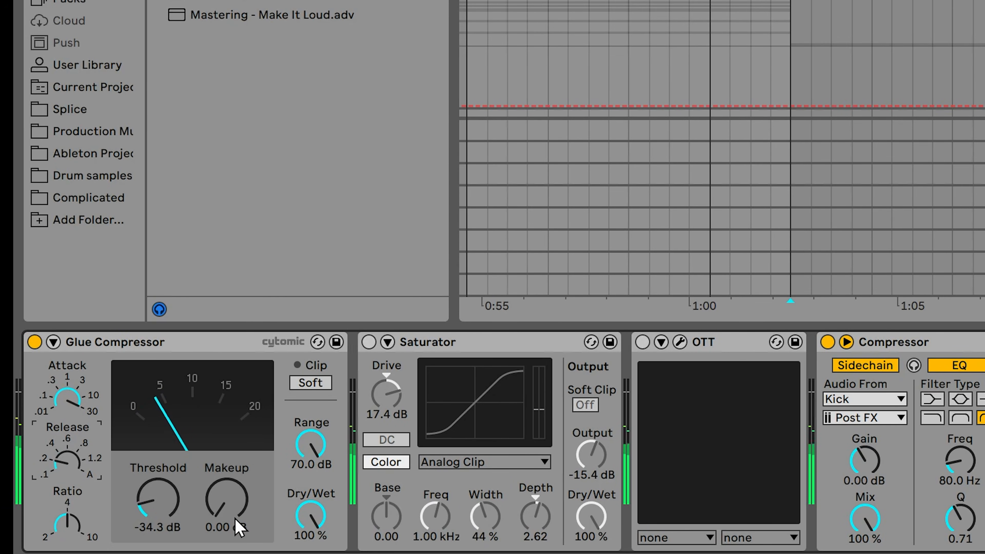
{"action": "left_click_drag", "start_coordinate": [237, 526], "coordinate": [237, 498]}
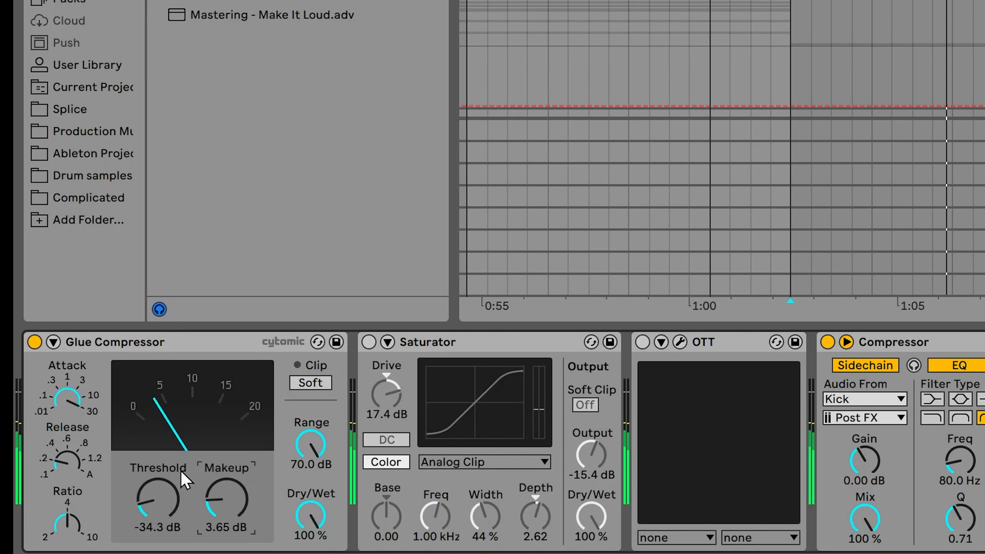
{"action": "left_click", "coordinate": [33, 343]}
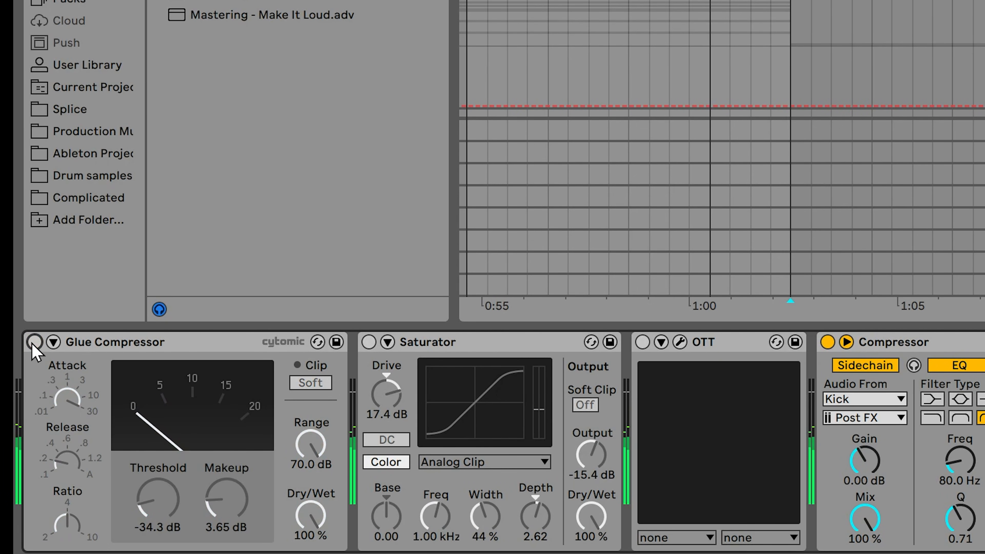
{"action": "left_click", "coordinate": [34, 343]}
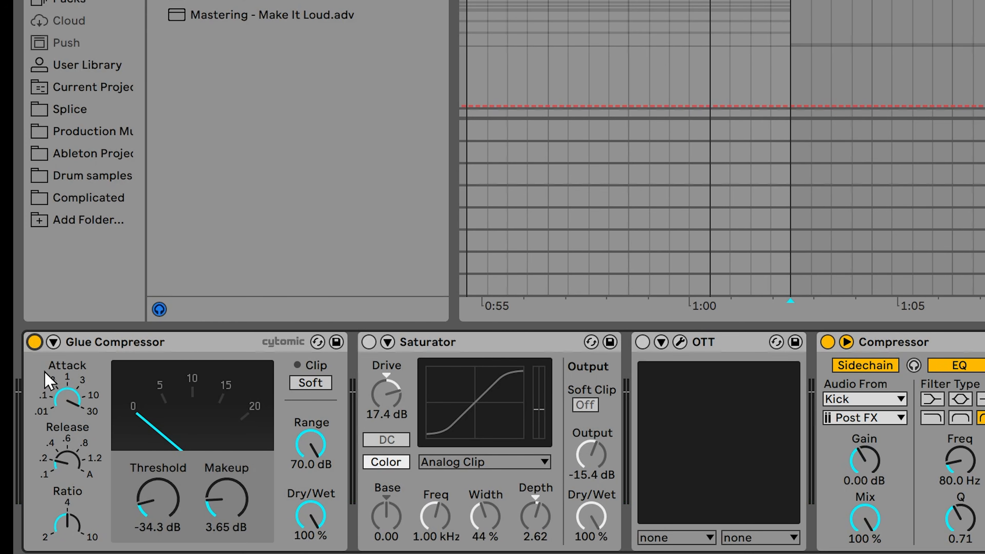
Set the Glue Compressor's attack to 3 and makeup gain to 6.98 dB during playback, and bypass the device for comparison
{"action": "key", "text": "space"}
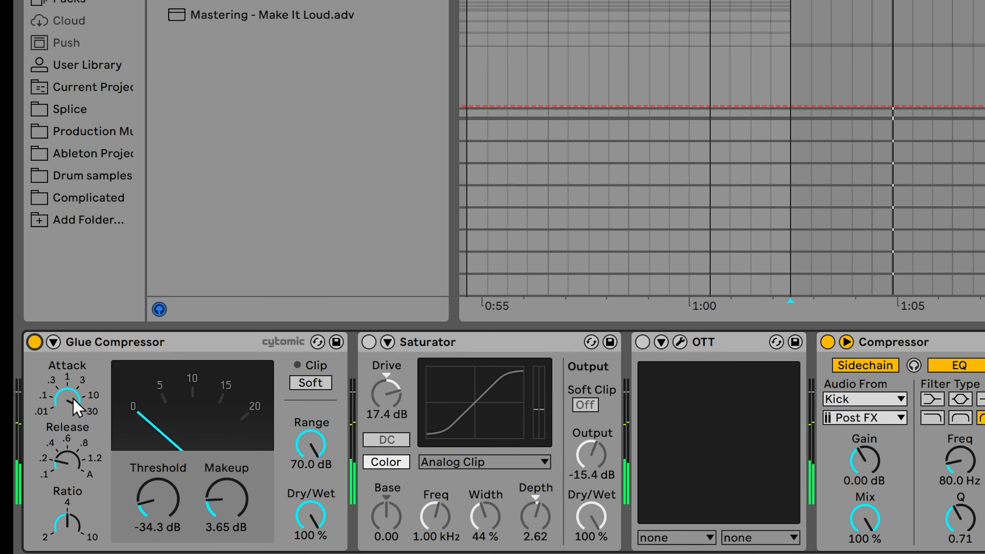
{"action": "left_click", "coordinate": [68, 404]}
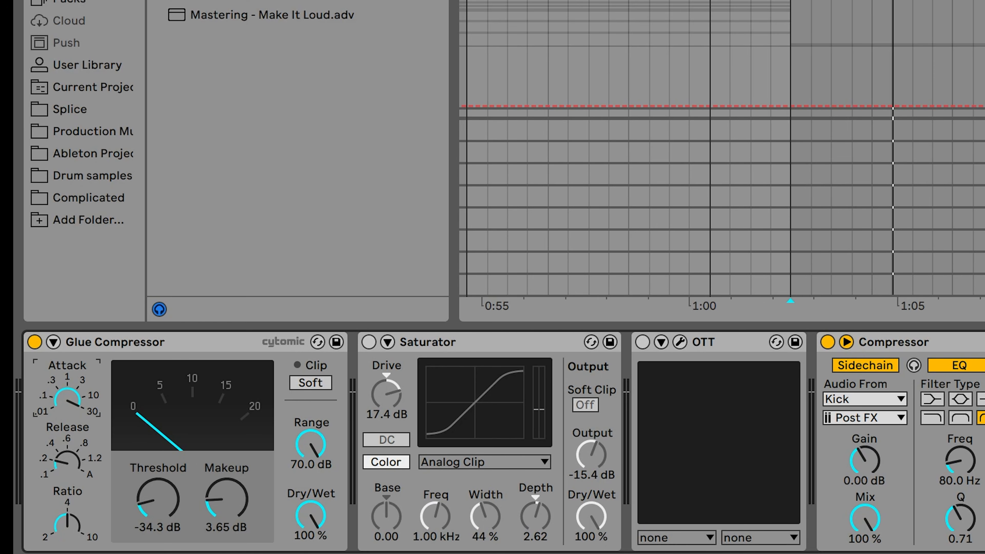
{"action": "key", "text": "space"}
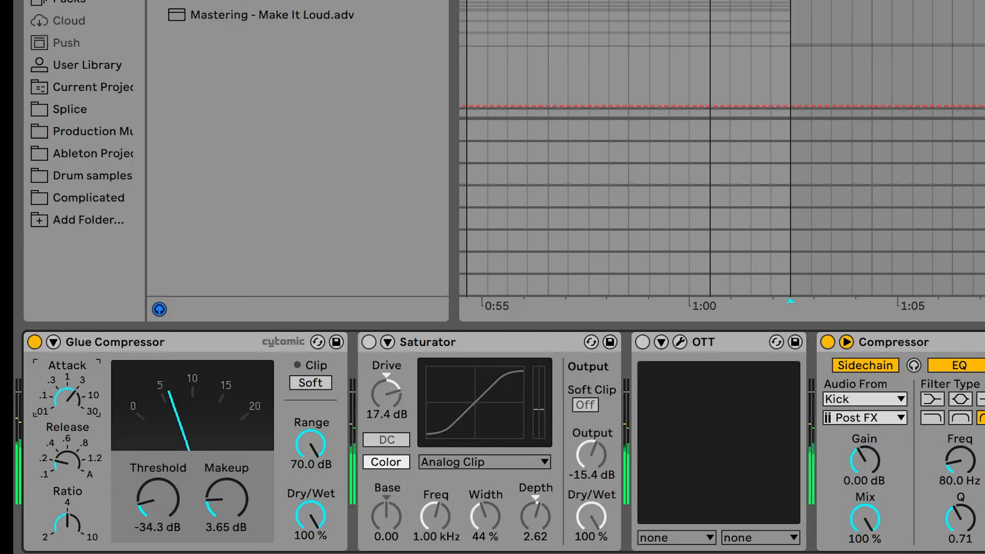
{"action": "left_click_drag", "start_coordinate": [232, 526], "coordinate": [233, 508]}
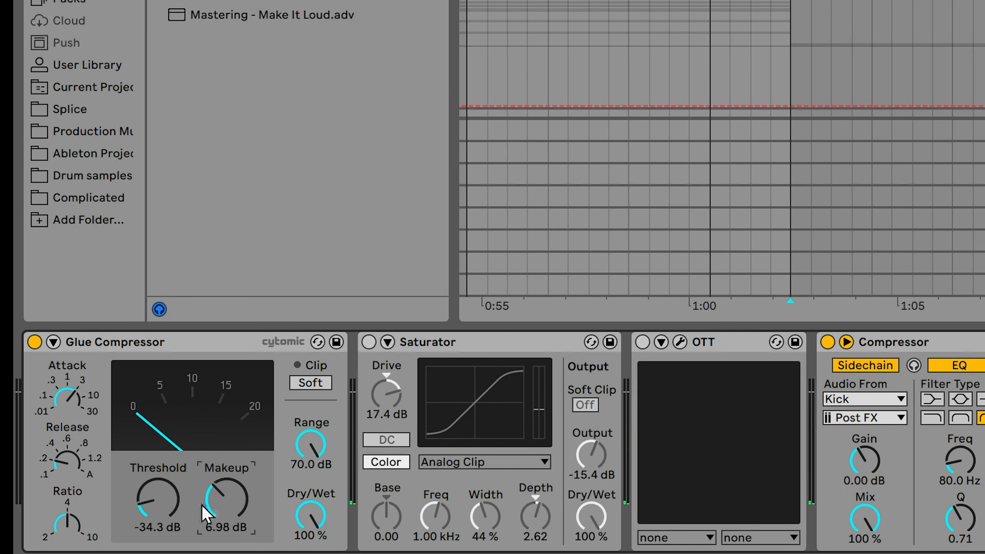
{"action": "left_click", "coordinate": [35, 342]}
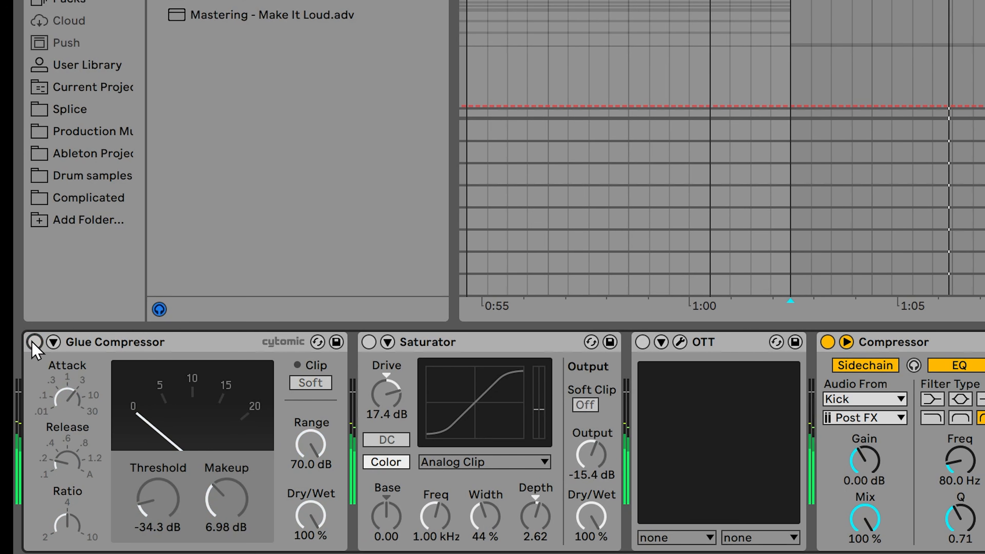
Lower the Glue Compressor's makeup gain to 6.35 dB and compare the sound with the device bypassed
{"action": "left_click", "coordinate": [35, 342]}
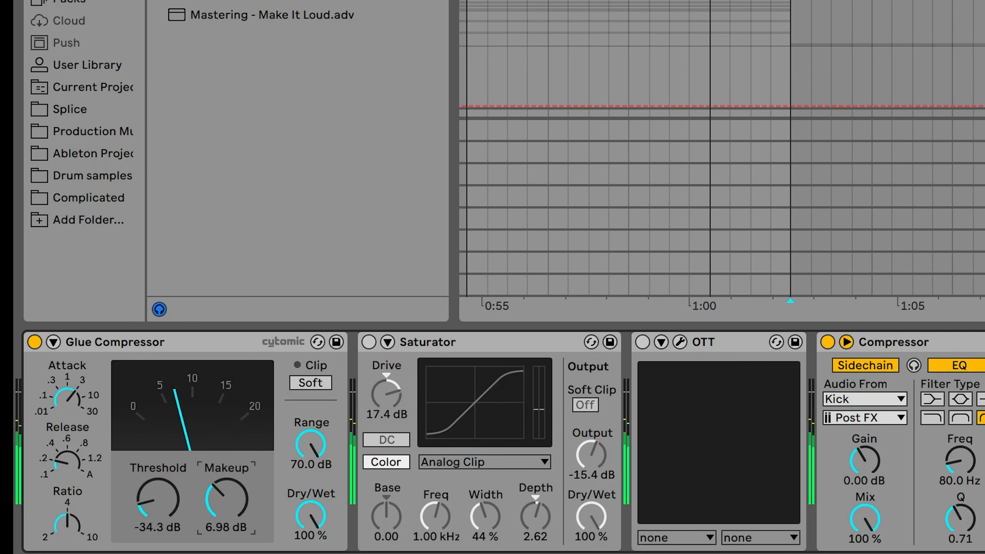
{"action": "left_click", "coordinate": [34, 342]}
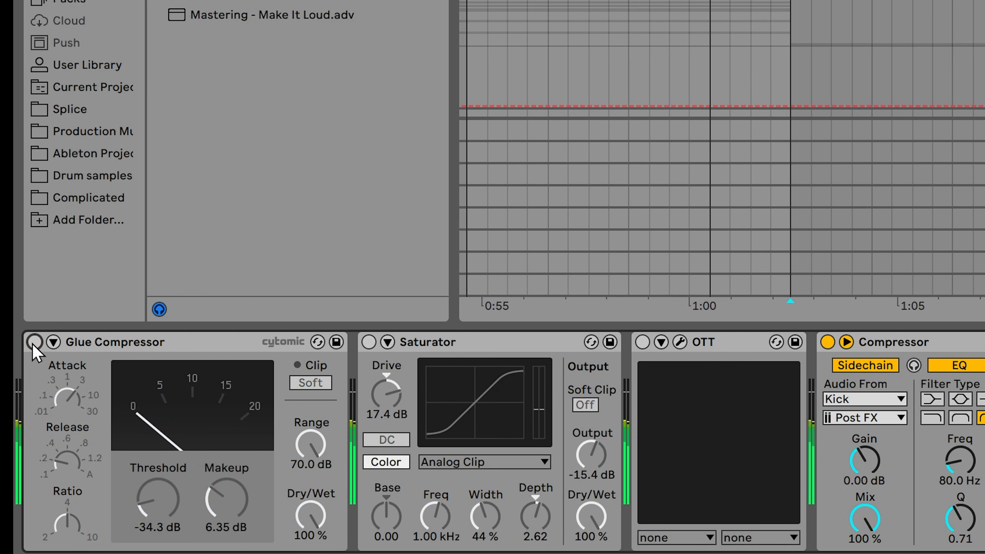
{"action": "left_click", "coordinate": [34, 342]}
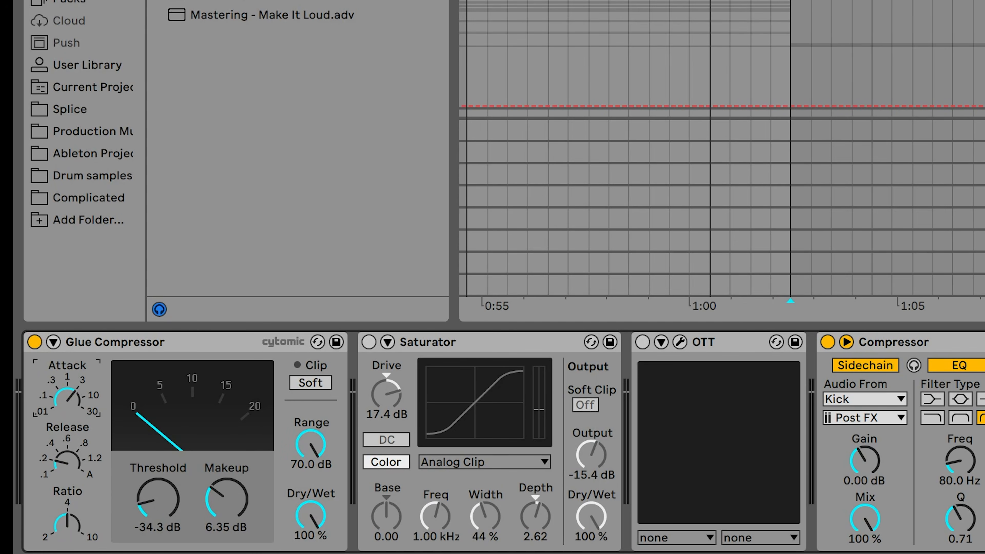
Lower the Glue Compressor's attack to .01 while the section plays, and compare the result with the device bypassed
{"action": "key", "text": "space"}
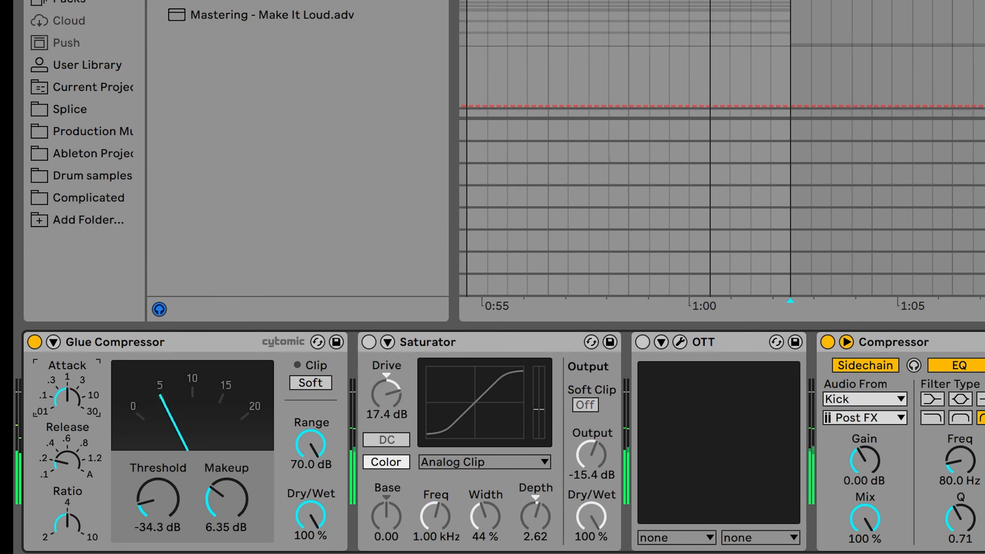
{"action": "left_click_drag", "start_coordinate": [68, 398], "coordinate": [67, 412]}
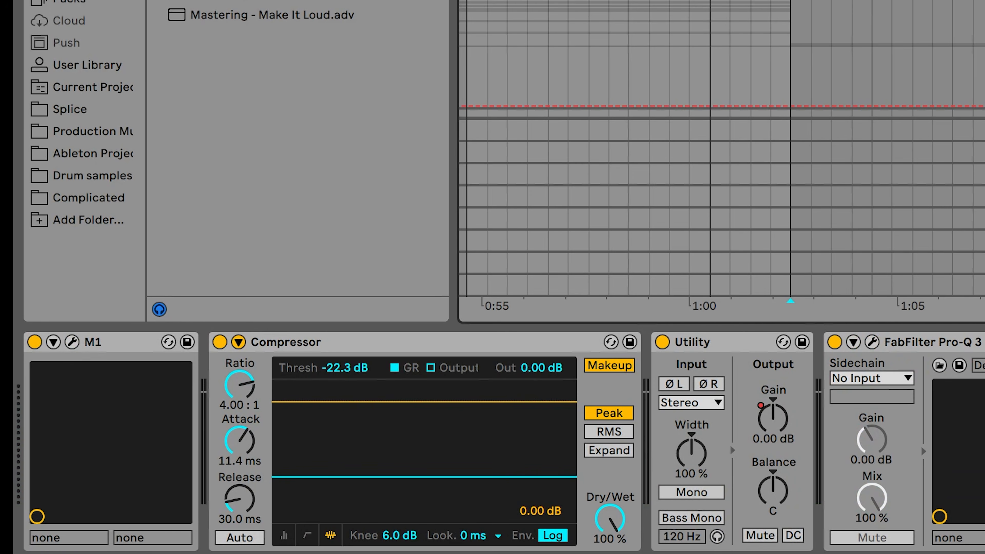
{"action": "left_click", "coordinate": [980, 450]}
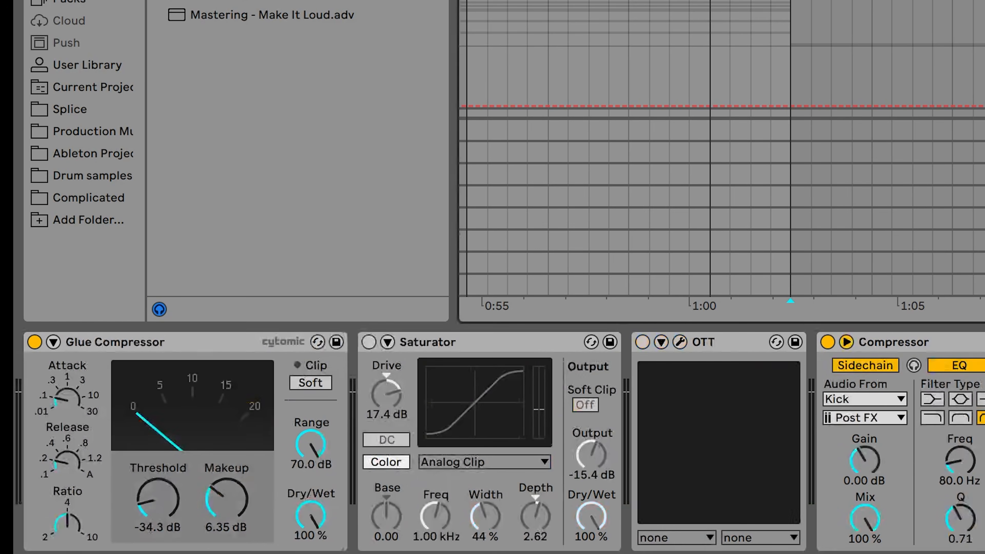
{"action": "key", "text": "space"}
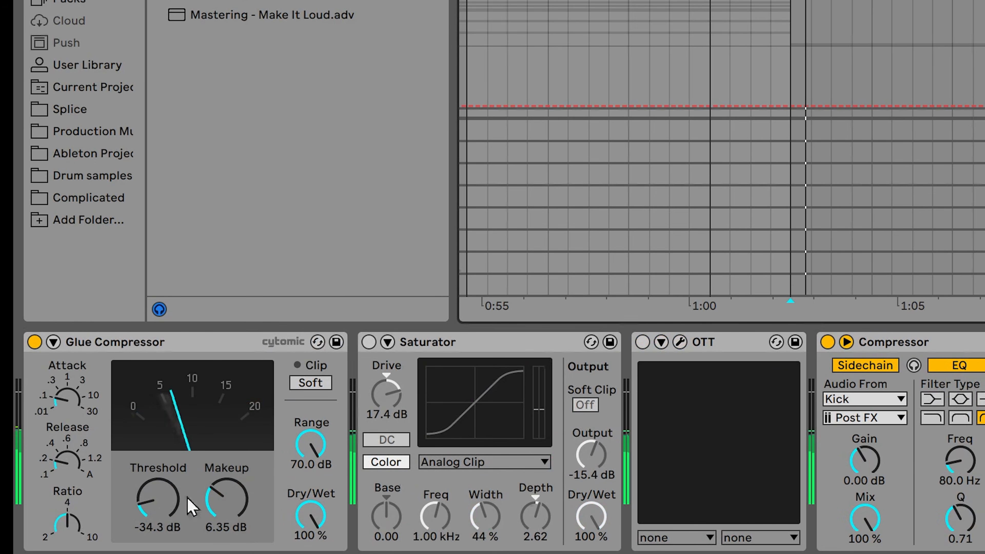
{"action": "left_click", "coordinate": [155, 518]}
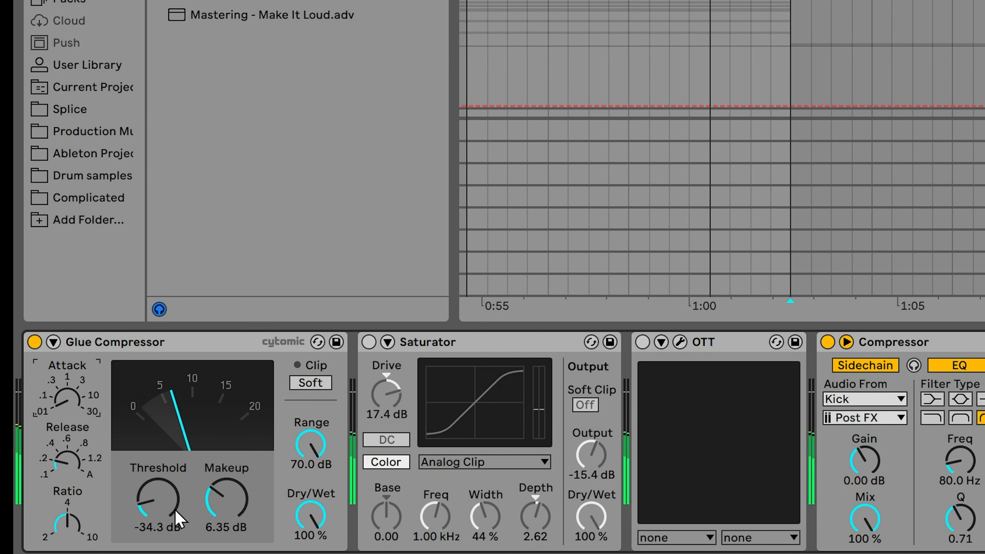
{"action": "left_click", "coordinate": [35, 343]}
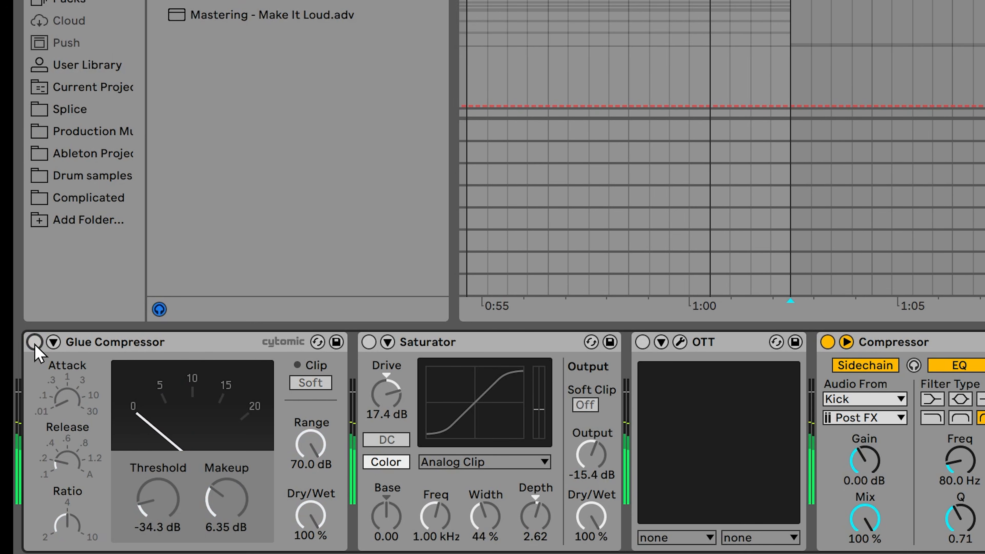
{"action": "left_click", "coordinate": [35, 343]}
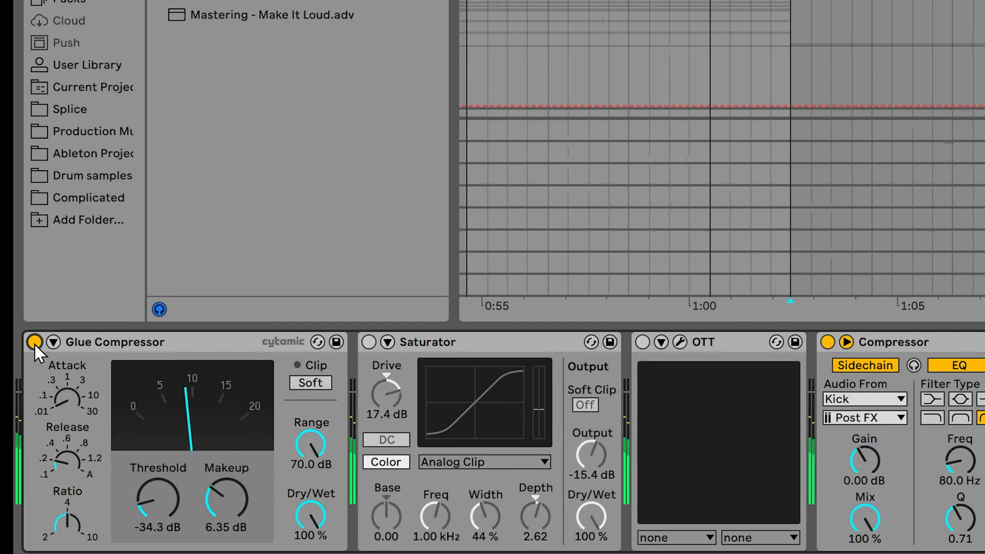
Replay the piano section with the Glue Compressor bypassed and re-enable it mid-playback to hear the fastest attack's effect
{"action": "left_click", "coordinate": [65, 467]}
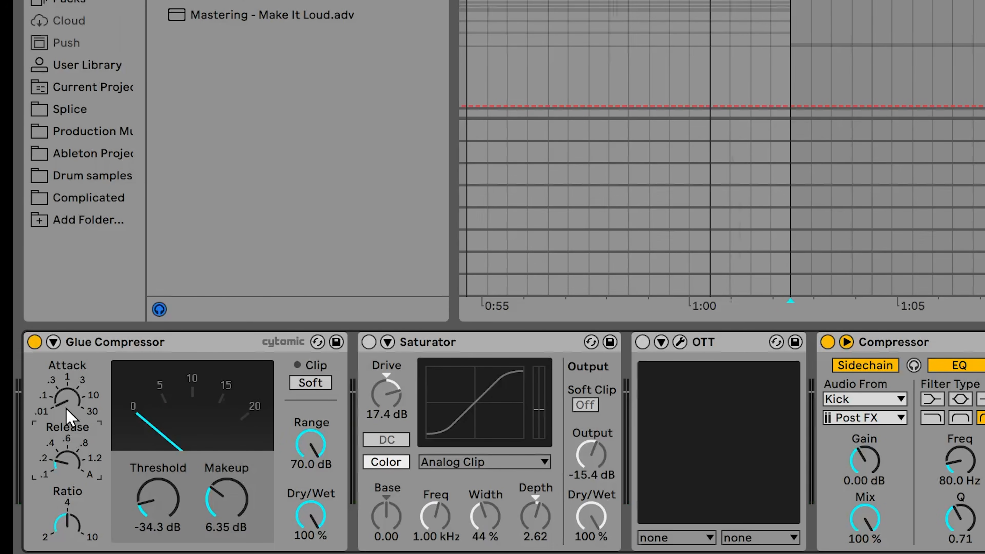
{"action": "left_click", "coordinate": [34, 342]}
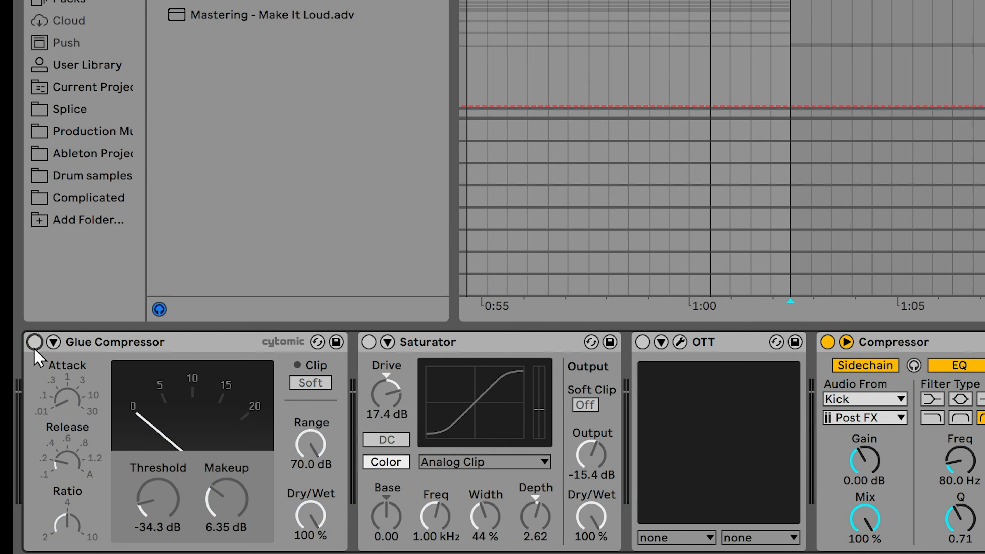
{"action": "key", "text": "space"}
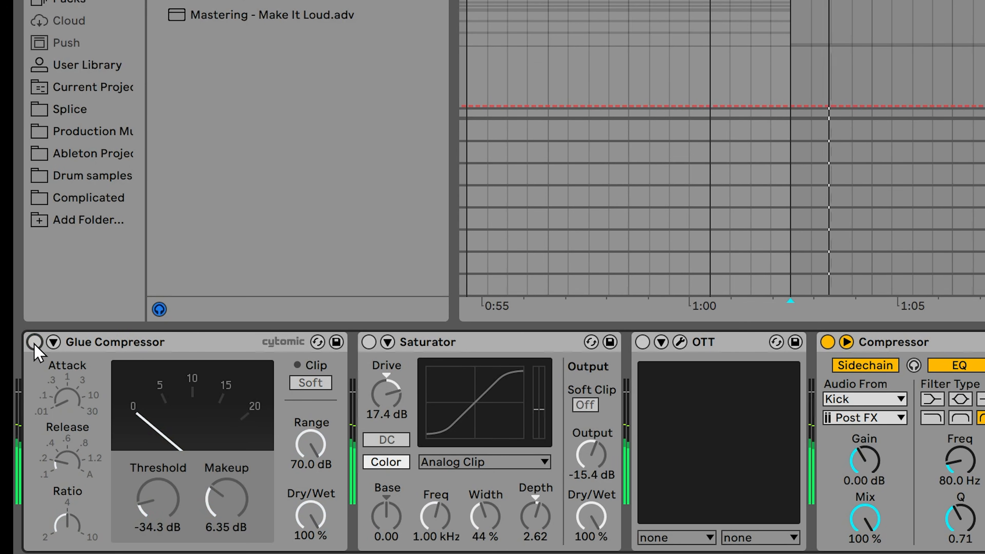
{"action": "left_click", "coordinate": [35, 342]}
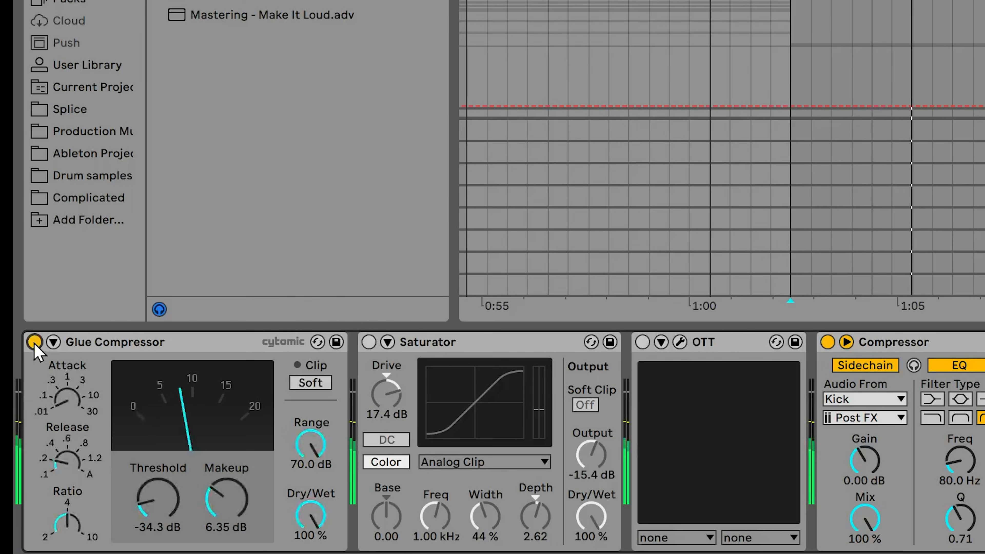
{"action": "left_click", "coordinate": [65, 406]}
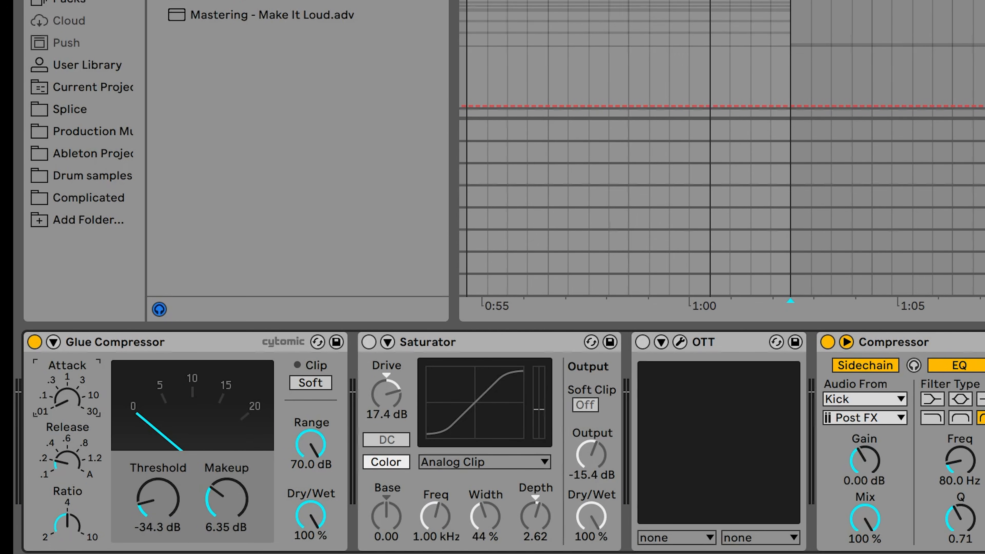
Set the Glue Compressor's attack to 3, threshold to -34.0 dB and makeup gain to 5.56 dB during playback
{"action": "key", "text": "space"}
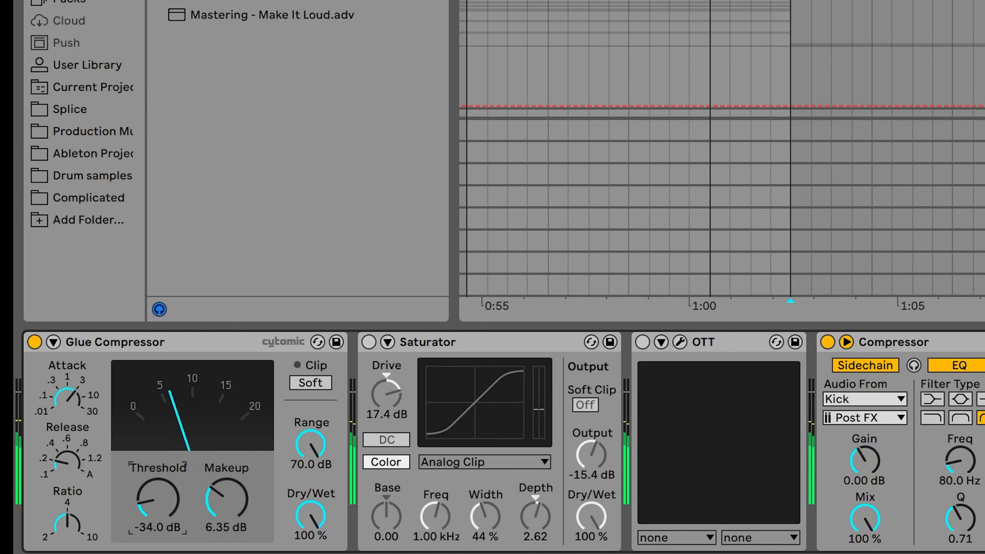
{"action": "left_click", "coordinate": [35, 343]}
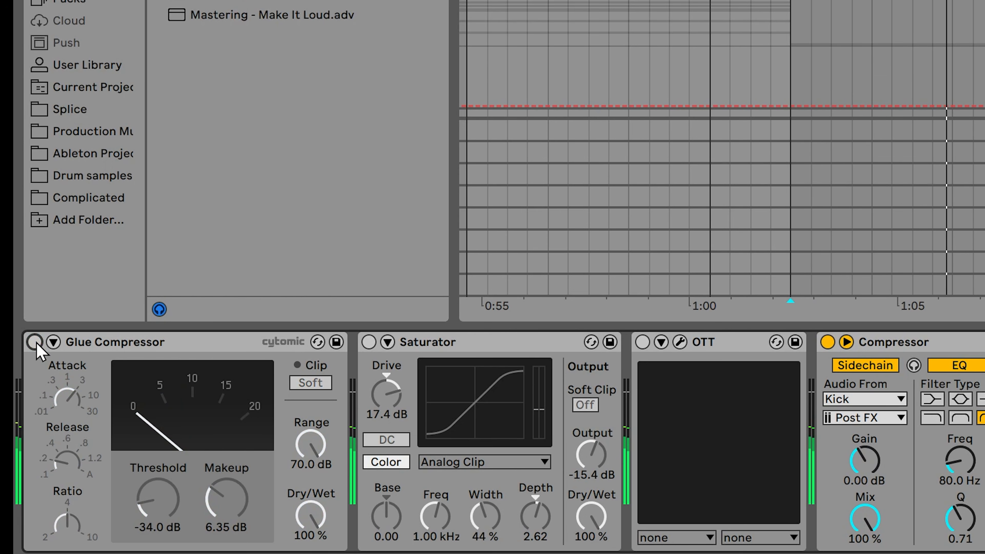
{"action": "left_click", "coordinate": [36, 343]}
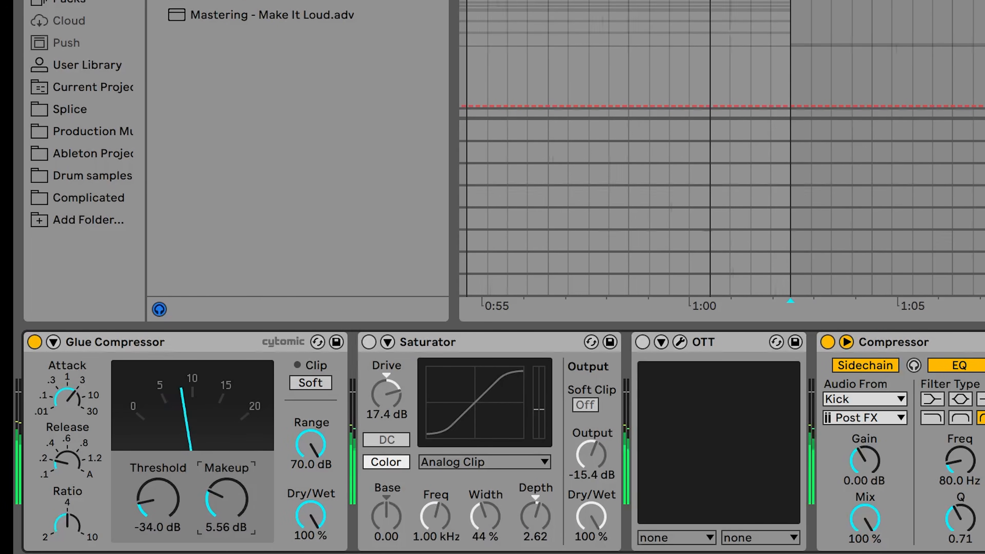
Compare the levels of the bypassed and active Glue Compressor by switching it off and on twice
{"action": "left_click", "coordinate": [36, 343]}
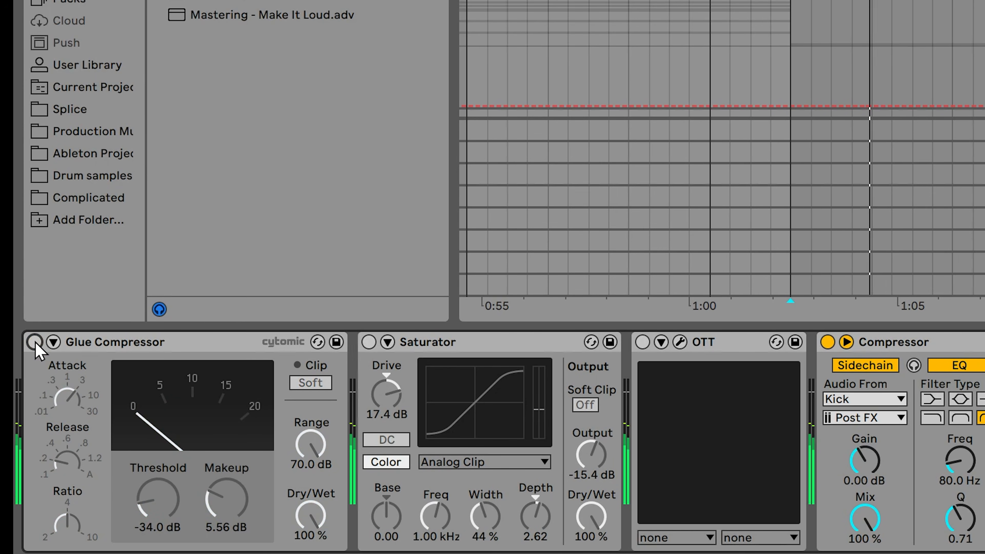
{"action": "left_click", "coordinate": [35, 342]}
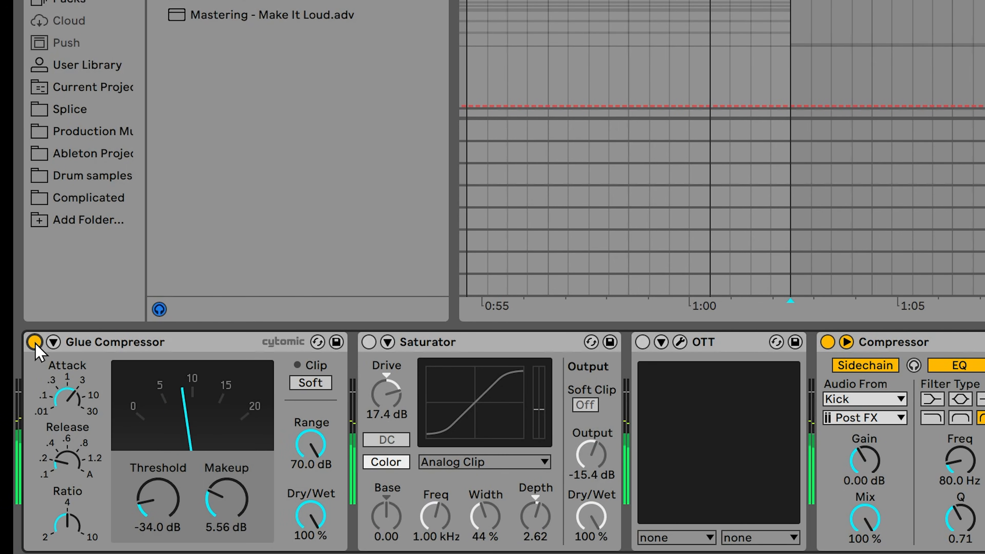
{"action": "left_click", "coordinate": [35, 343]}
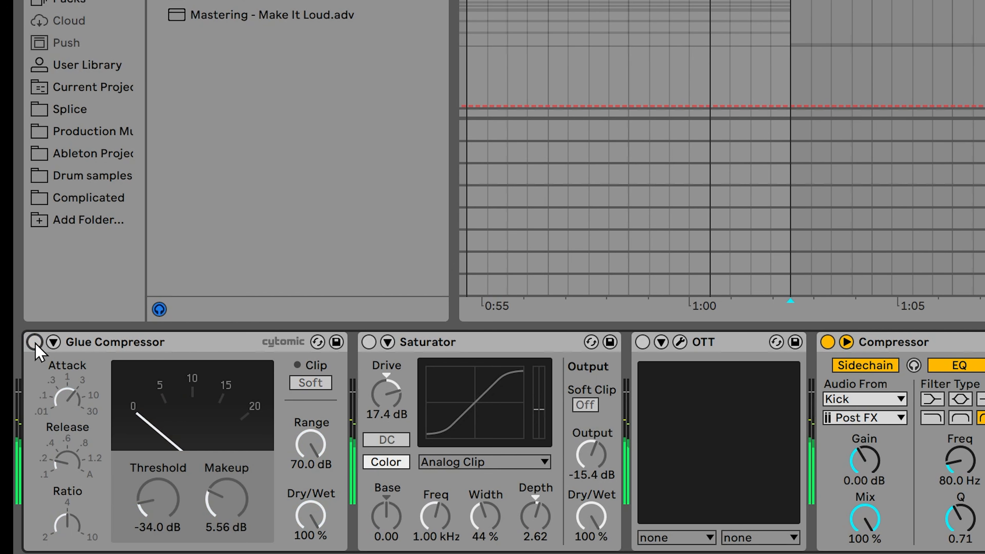
{"action": "left_click", "coordinate": [35, 342]}
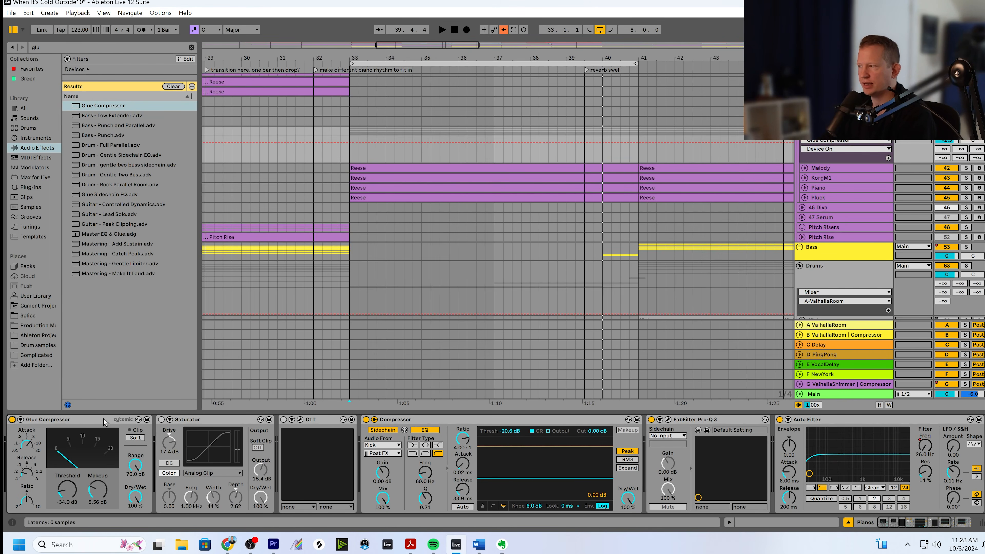
Reactivate the 46 Diva track and turn off the arrangement loop
{"action": "left_click", "coordinate": [947, 208]}
{"action": "scroll", "coordinate": [534, 173], "scroll_direction": "up", "scroll_amount": 2}
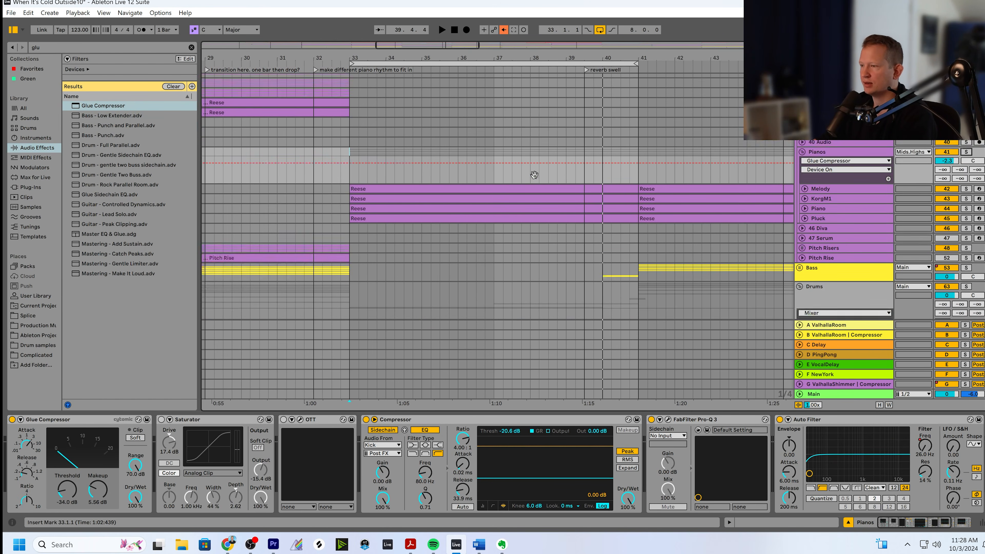
{"action": "scroll", "coordinate": [534, 173], "scroll_direction": "down", "scroll_amount": 2}
{"action": "left_click_drag", "start_coordinate": [484, 57], "coordinate": [366, 52]}
{"action": "left_click_drag", "start_coordinate": [606, 57], "coordinate": [521, 40]}
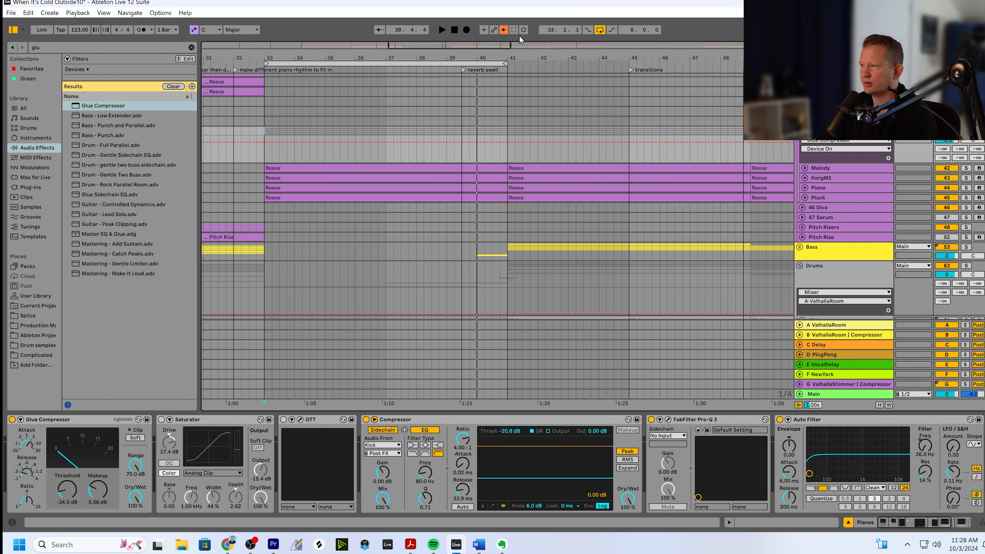
{"action": "left_click", "coordinate": [600, 30]}
Place the insert marker at bar 41 and play the full mix from there
{"action": "mouse_move", "coordinate": [463, 49]}
{"action": "left_mouse_down"}
{"action": "mouse_move", "coordinate": [472, 48]}
{"action": "mouse_move", "coordinate": [463, 47]}
{"action": "left_mouse_up"}
{"action": "left_click", "coordinate": [413, 159]}
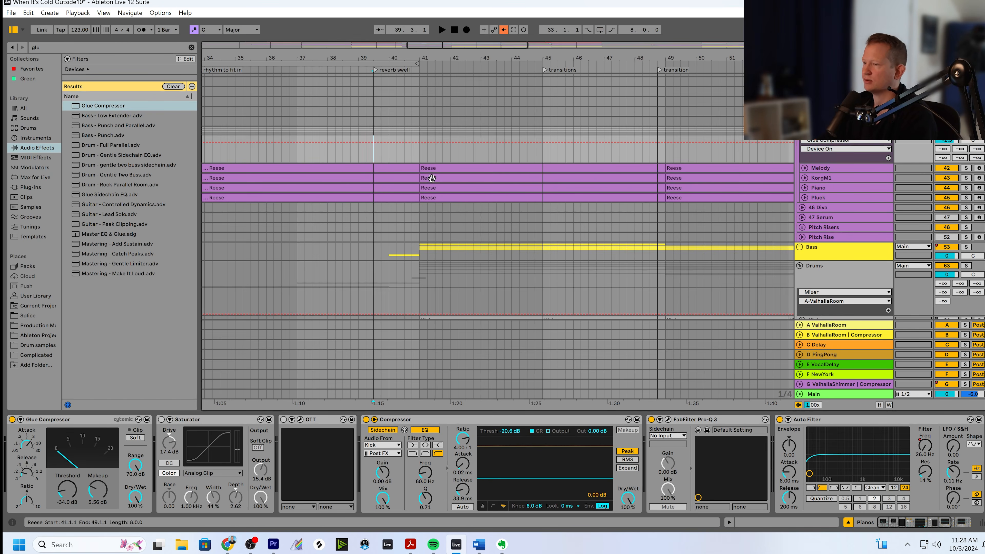
{"action": "key", "text": "space"}
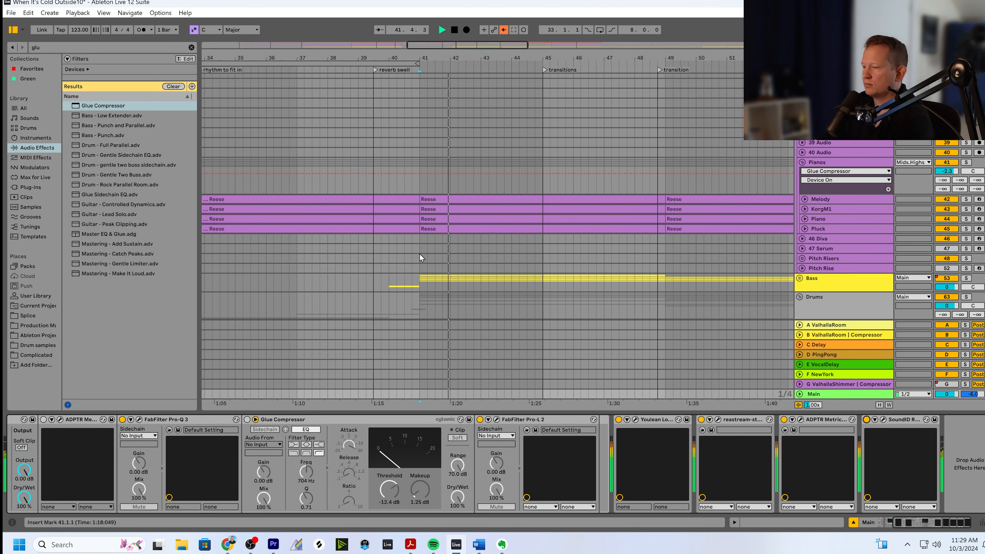
Select the Pianos group at bar 41 and raise its Glue Compressor makeup gain to 6.35 dB during playback
{"action": "scroll", "coordinate": [419, 259], "scroll_direction": "down", "scroll_amount": 2}
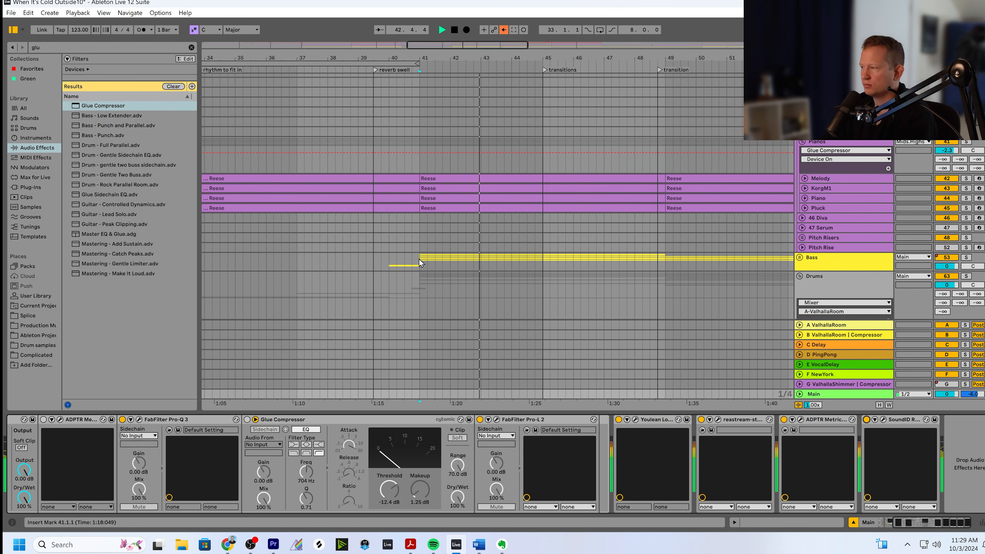
{"action": "left_click", "coordinate": [419, 232]}
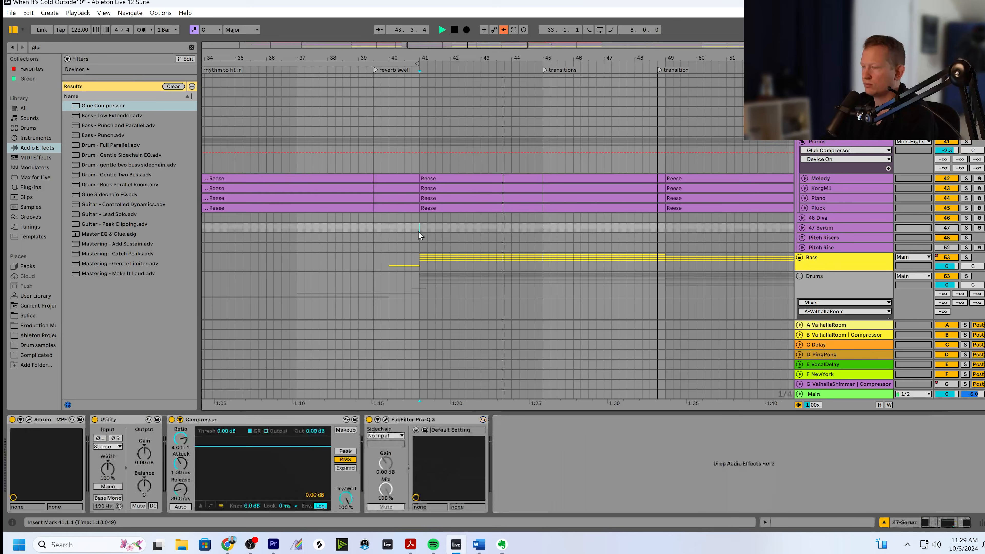
{"action": "left_click", "coordinate": [418, 161]}
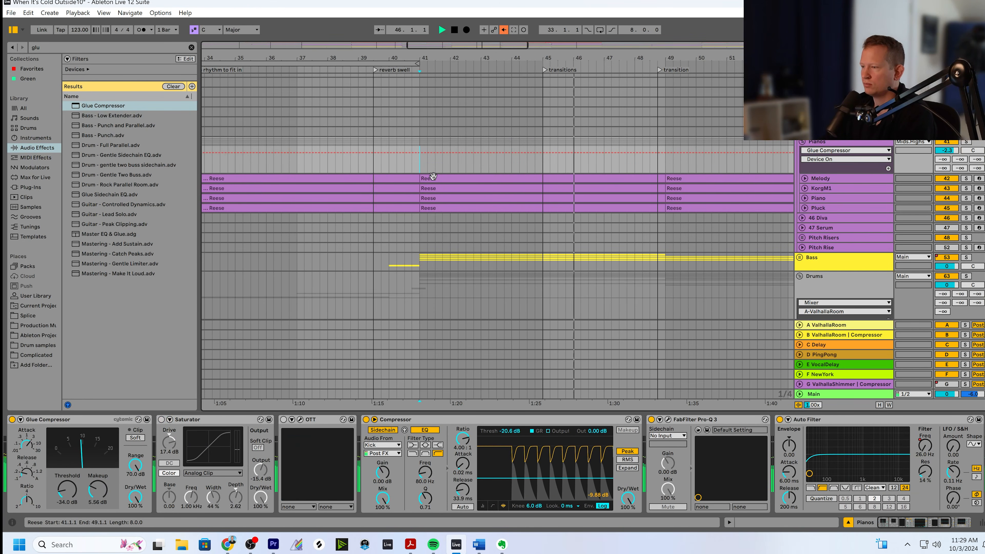
{"action": "left_click", "coordinate": [67, 490]}
{"action": "left_click_drag", "start_coordinate": [97, 499], "coordinate": [97, 496]}
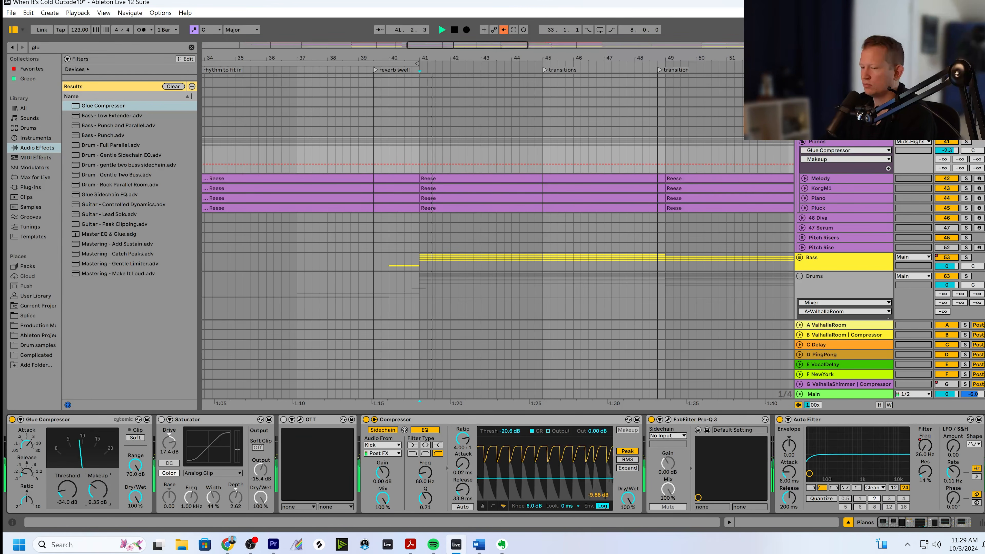
{"action": "key", "text": "space"}
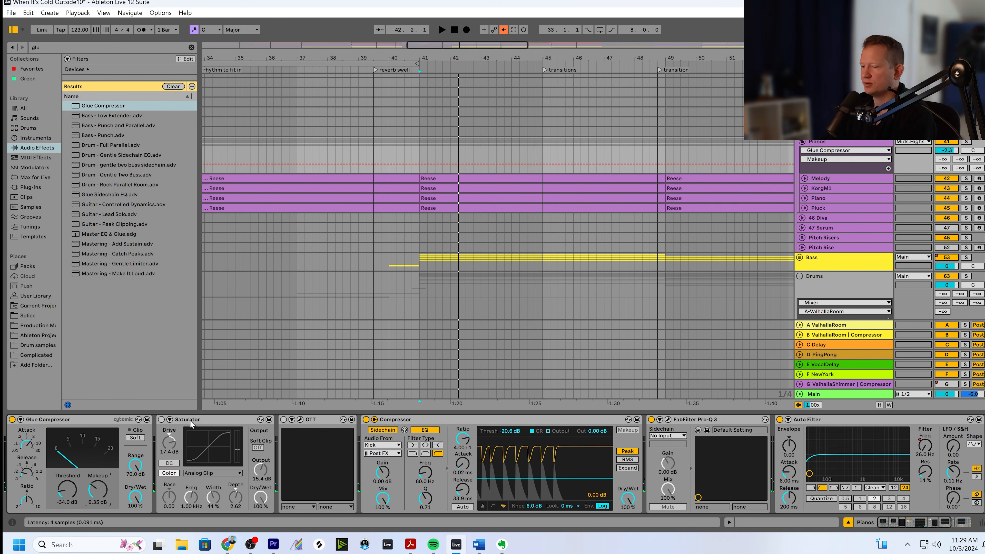
Enable the Saturator and OTT on the Pianos group and play the mix from bar 41
{"action": "left_click", "coordinate": [208, 422]}
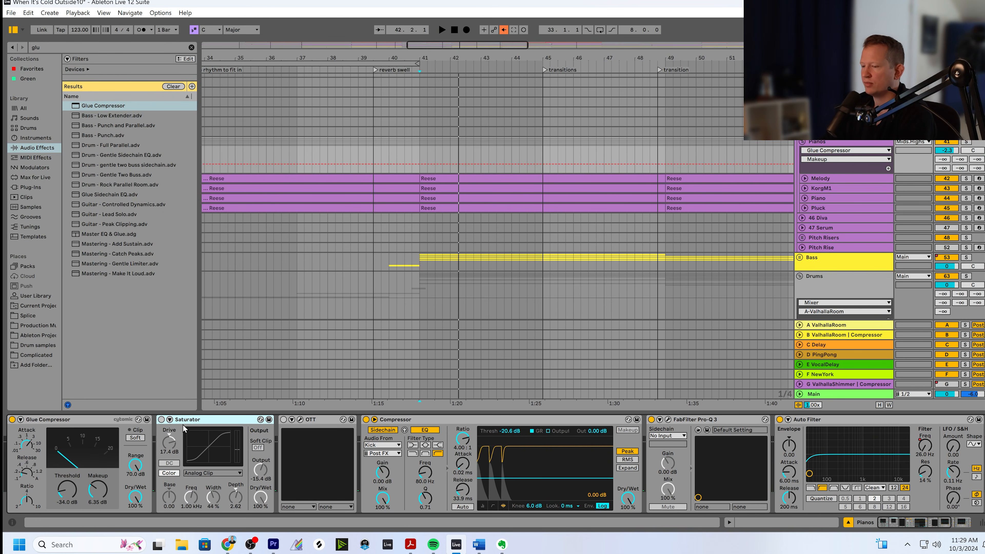
{"action": "left_click", "coordinate": [161, 419]}
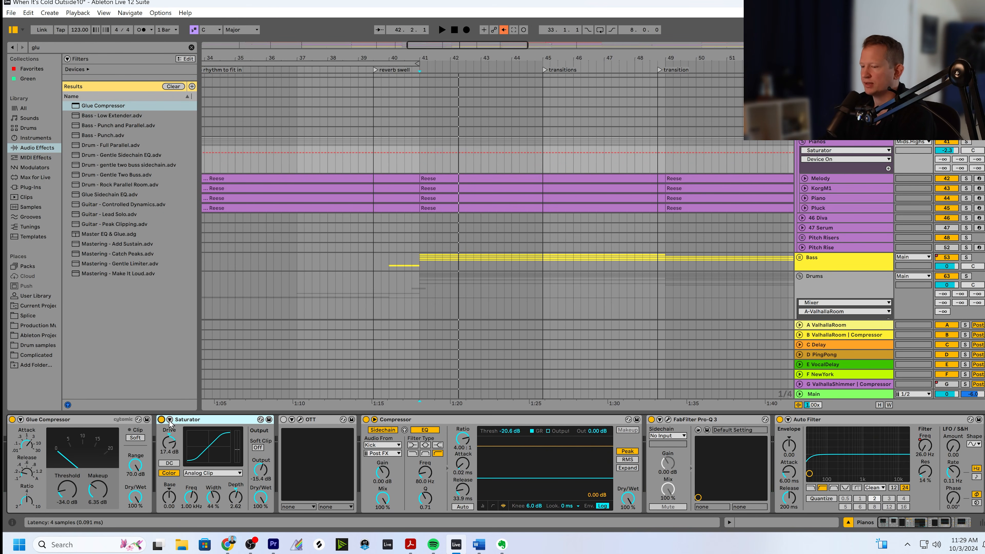
{"action": "left_click", "coordinate": [283, 420]}
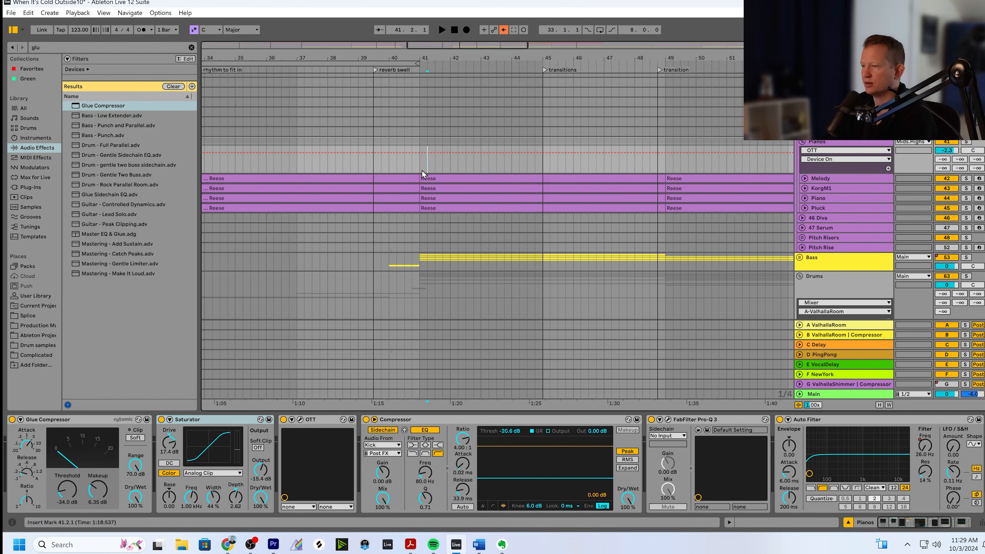
{"action": "left_click", "coordinate": [427, 164]}
{"action": "key", "text": "space"}
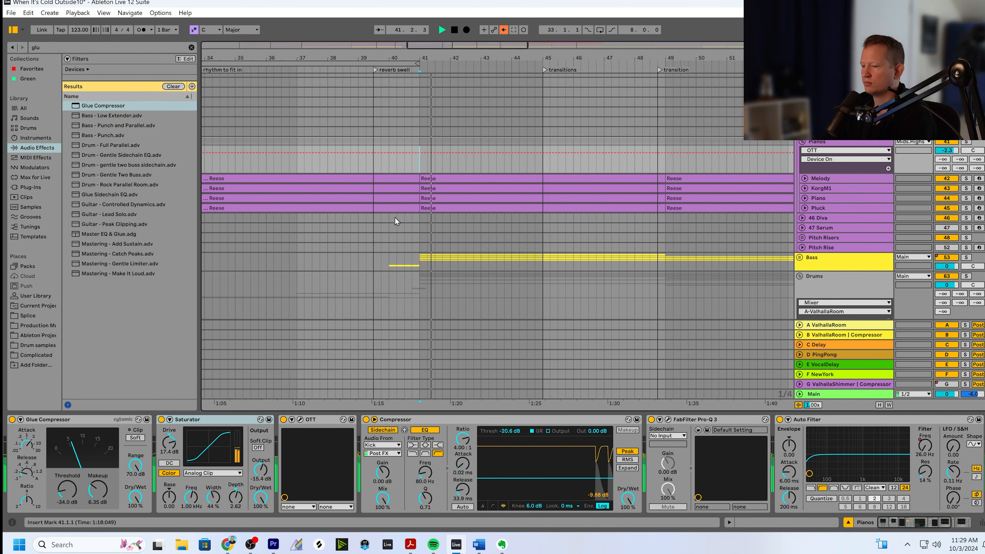
Stop playback, move the insert marker back to bar 33 and play the section from there
{"action": "left_click_drag", "start_coordinate": [424, 47], "coordinate": [413, 46]}
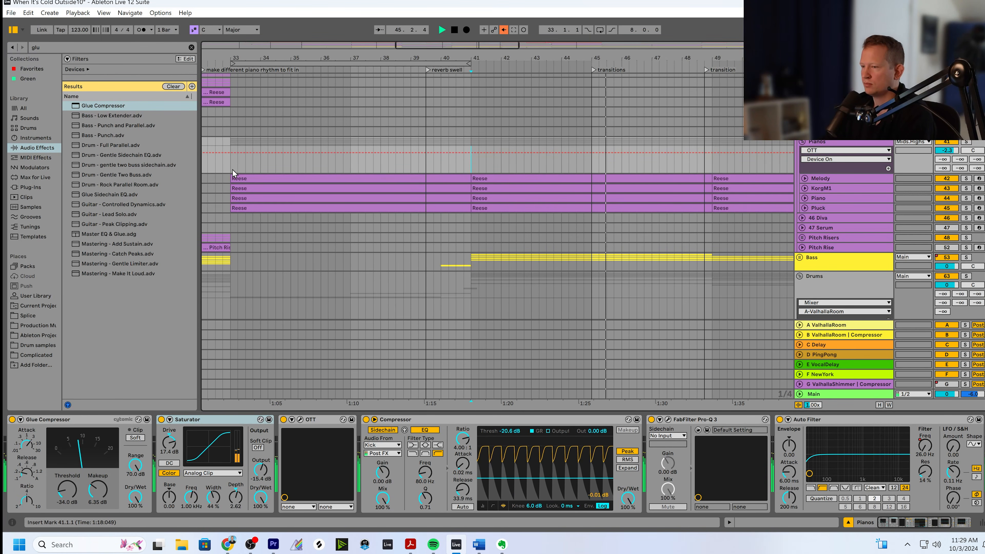
{"action": "key", "text": "space"}
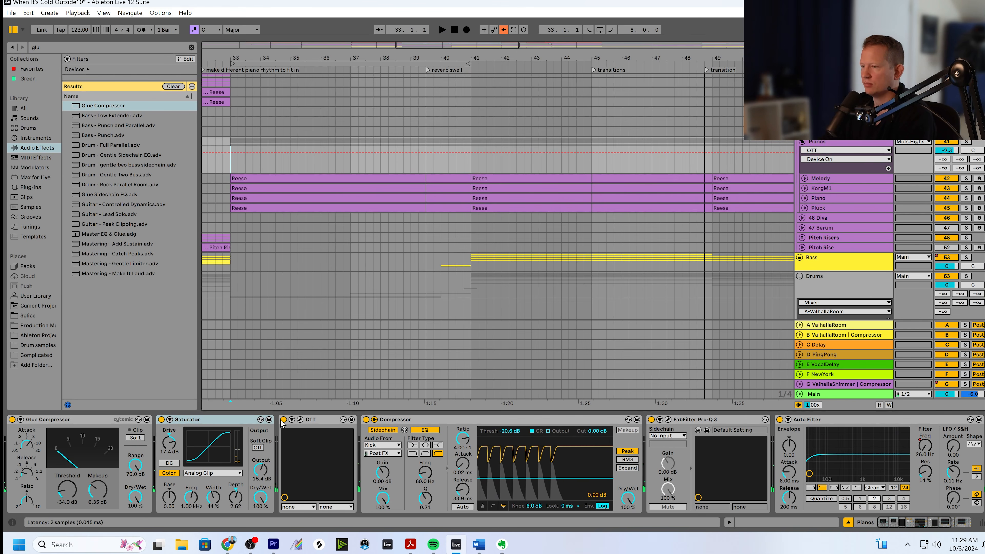
{"action": "key", "text": "space"}
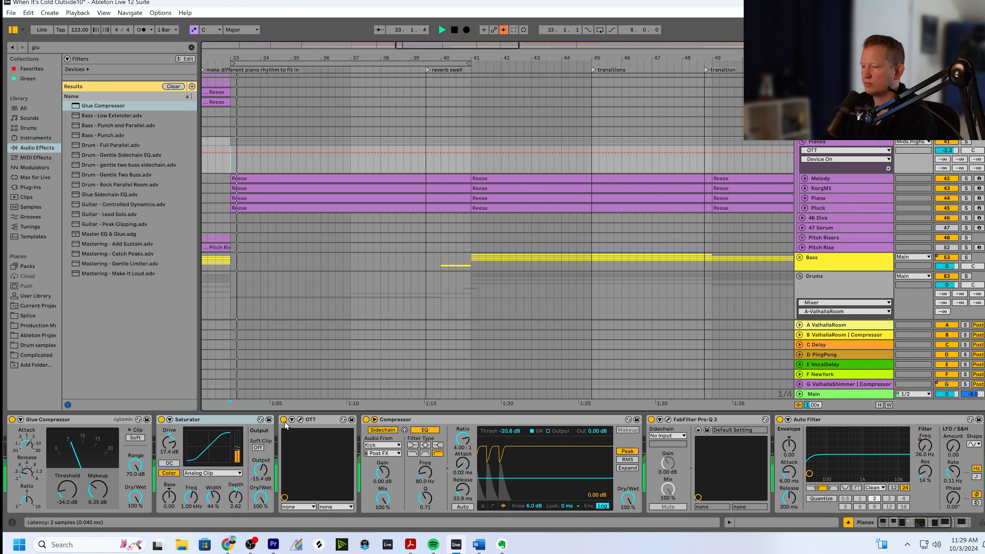
Bypass the Pianos group's OTT and Saturator during playback and reactivate both to compare the sound
{"action": "left_click", "coordinate": [284, 420]}
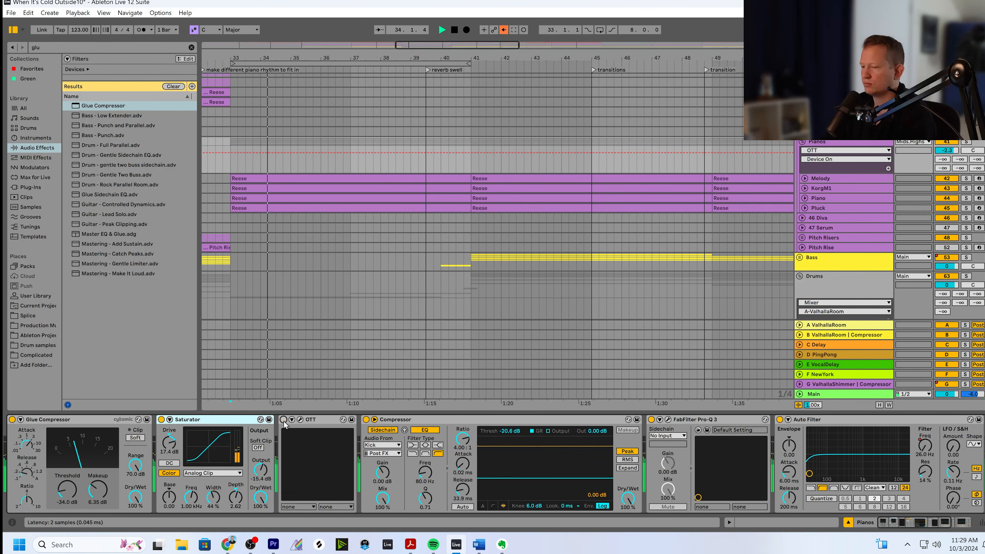
{"action": "left_click", "coordinate": [162, 422]}
{"action": "left_click", "coordinate": [162, 420]}
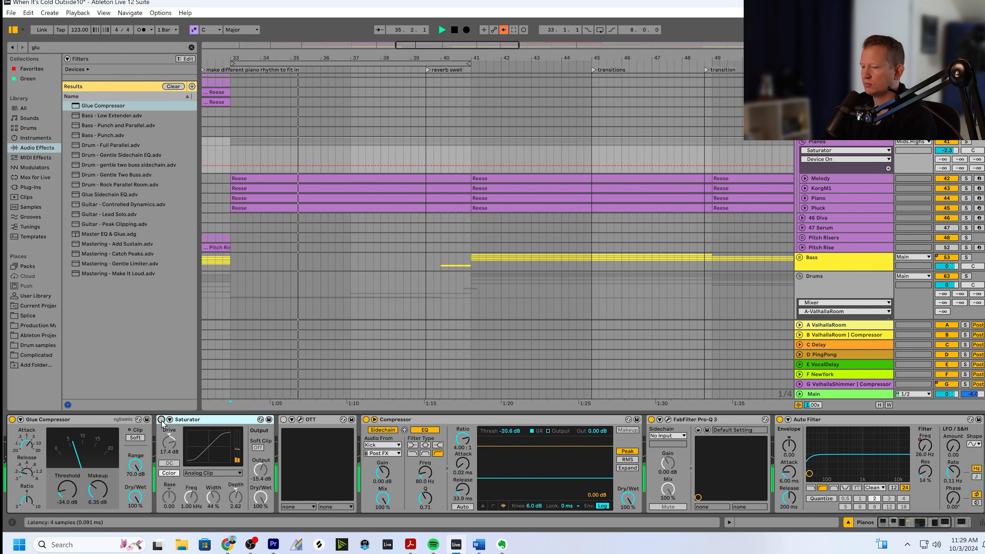
{"action": "left_click", "coordinate": [161, 419]}
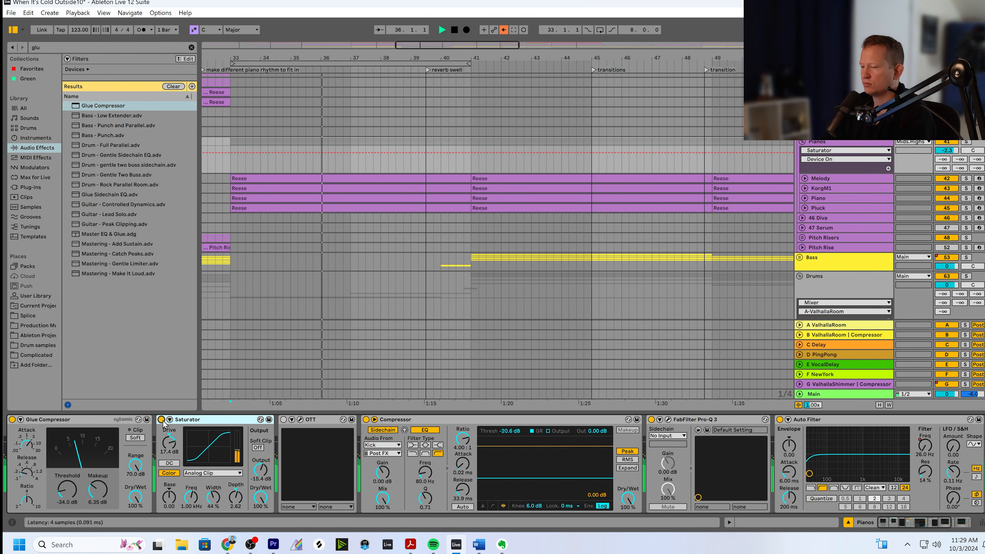
{"action": "left_click", "coordinate": [284, 420]}
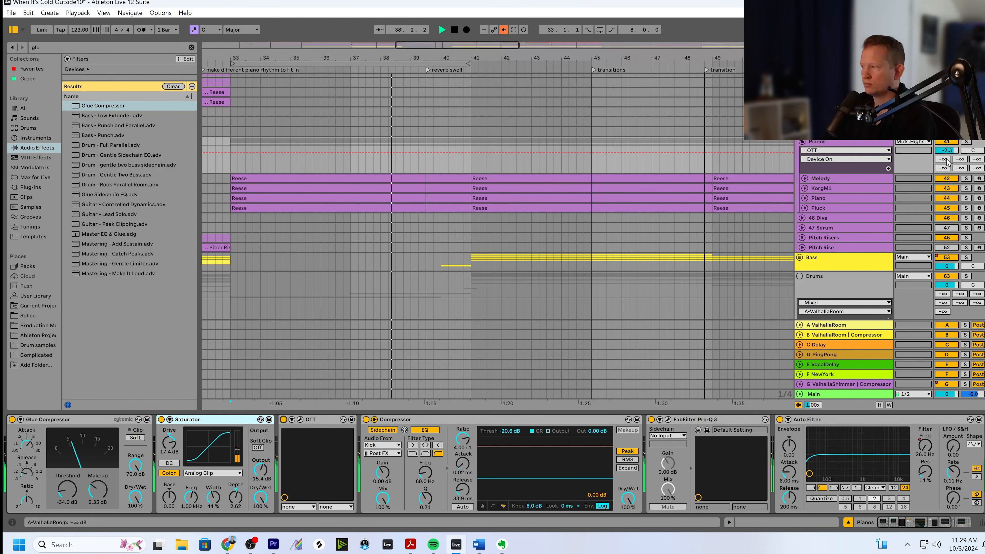
Set the Pianos group's track volume to -2.2 dB and stop playback
{"action": "left_click_drag", "start_coordinate": [946, 151], "coordinate": [946, 149]}
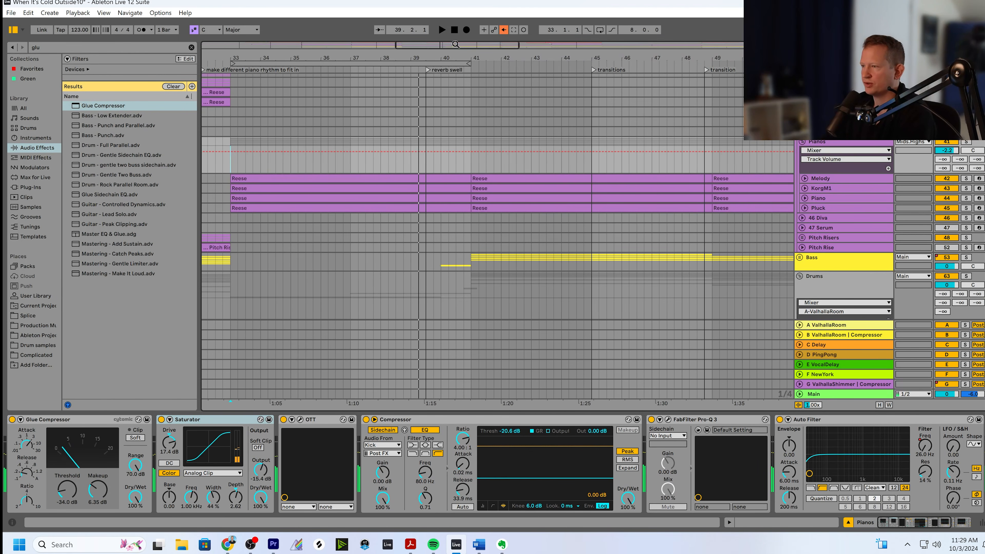
{"action": "key", "text": "space"}
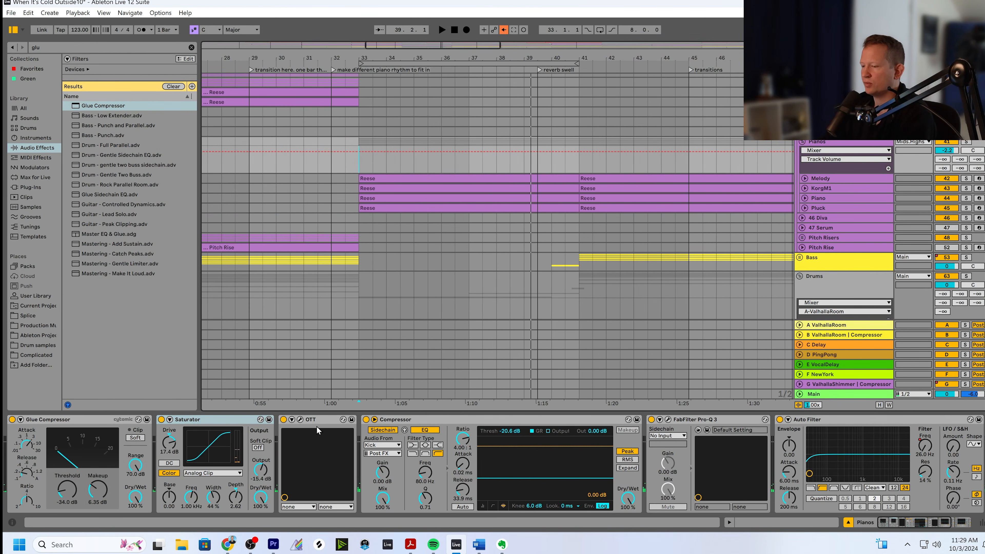
Review the OTT plug-in's settings and turn off OTT and the Saturator on the Pianos group, leaving the Glue Compressor on
{"action": "left_click", "coordinate": [300, 420]}
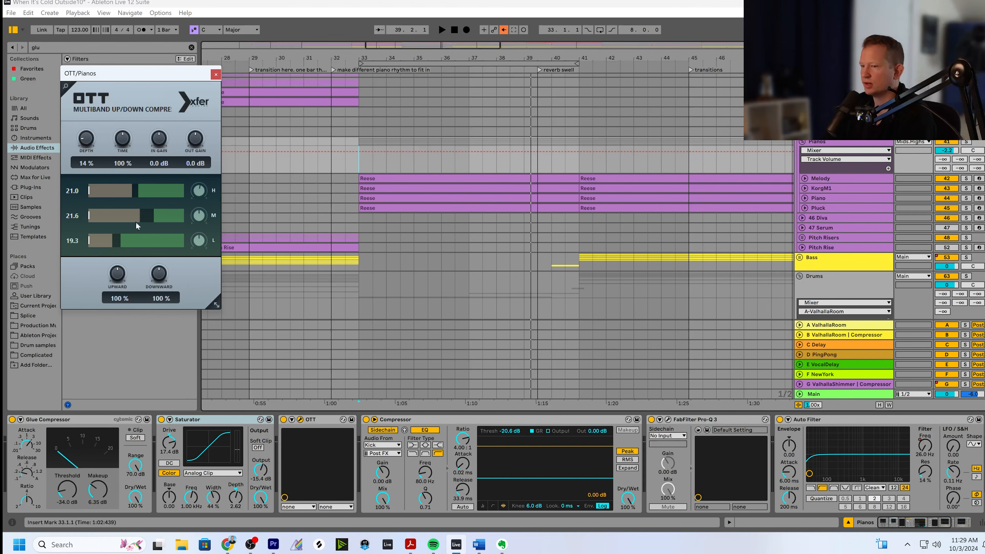
{"action": "left_click", "coordinate": [216, 74]}
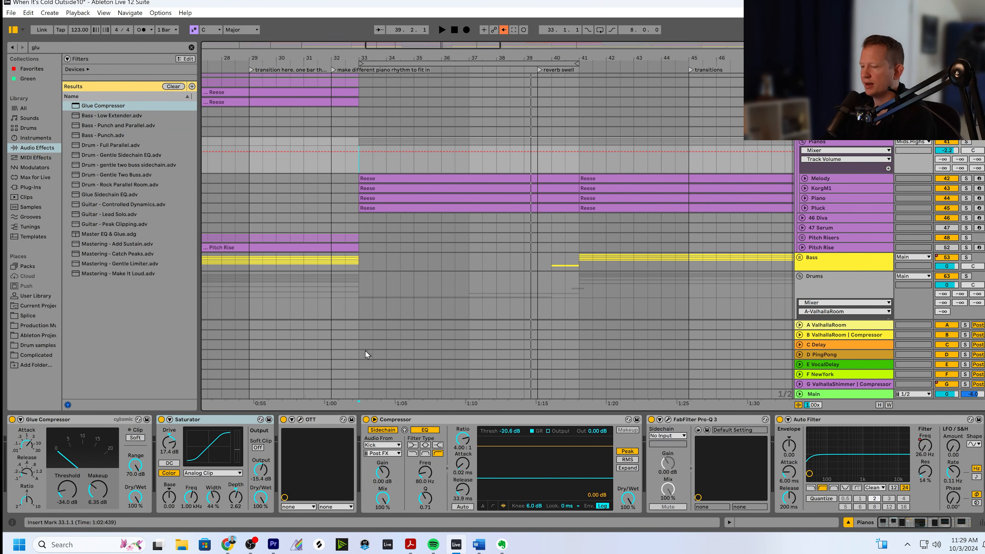
{"action": "left_click_drag", "start_coordinate": [432, 46], "coordinate": [435, 43]}
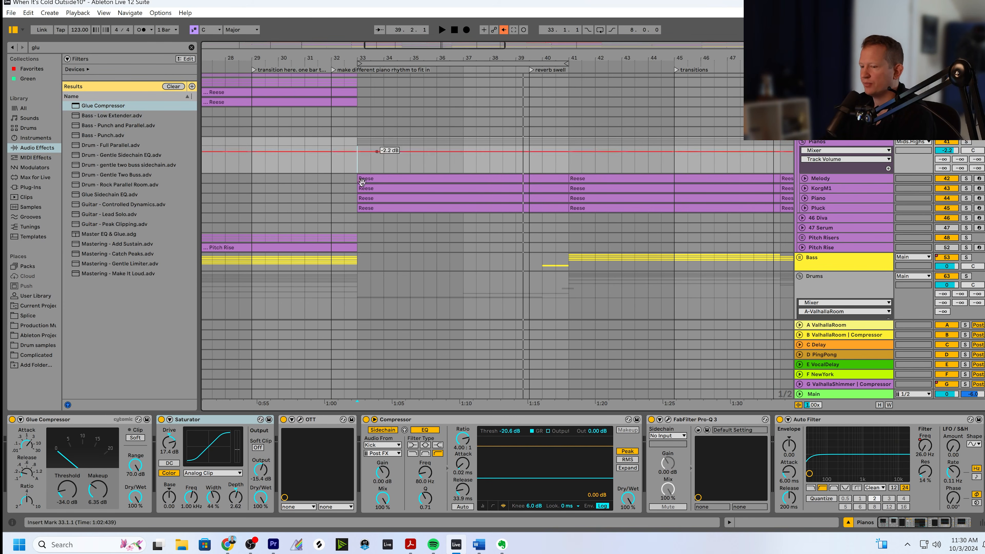
{"action": "left_click", "coordinate": [283, 421]}
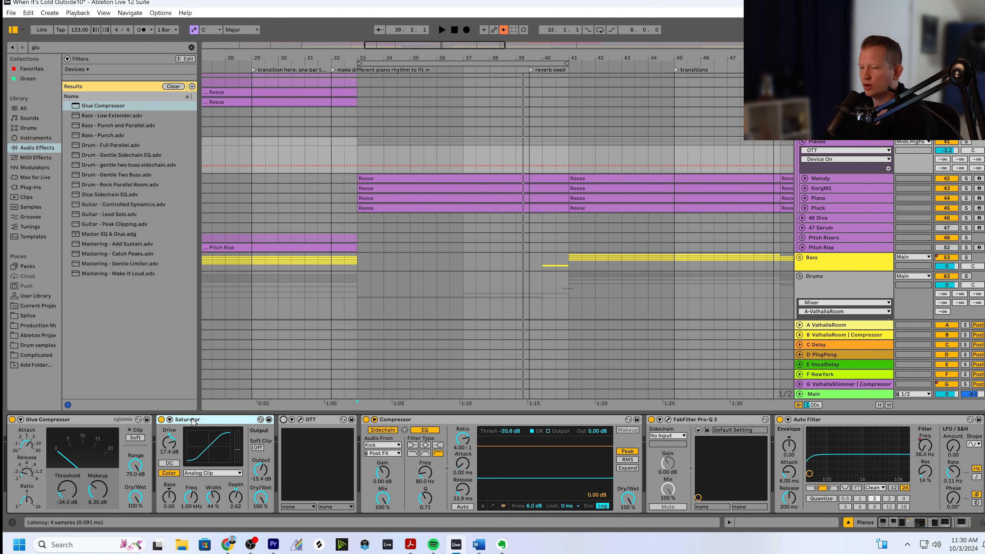
{"action": "left_click", "coordinate": [161, 420]}
{"action": "left_click", "coordinate": [85, 423]}
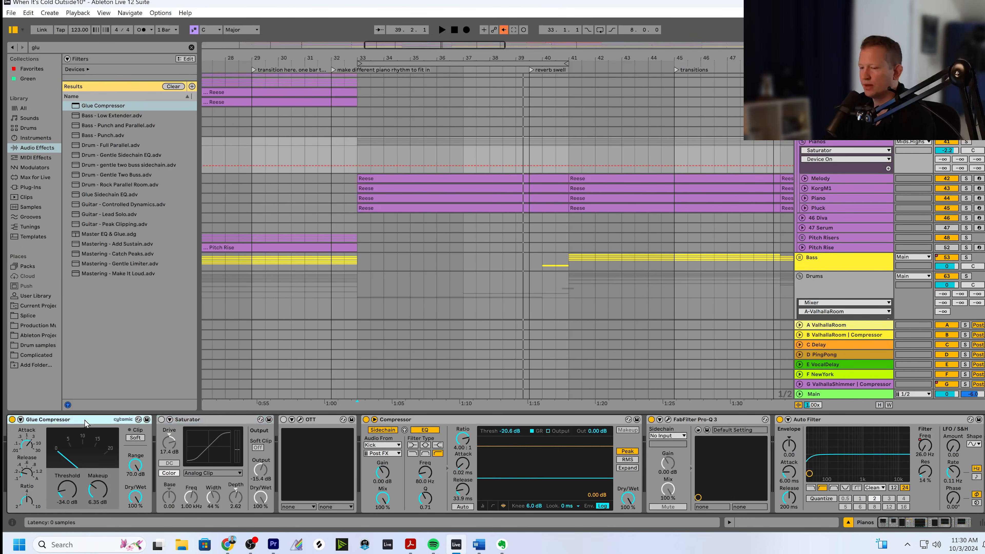
{"action": "left_click_drag", "start_coordinate": [421, 42], "coordinate": [431, 42]}
{"action": "left_click", "coordinate": [318, 146]}
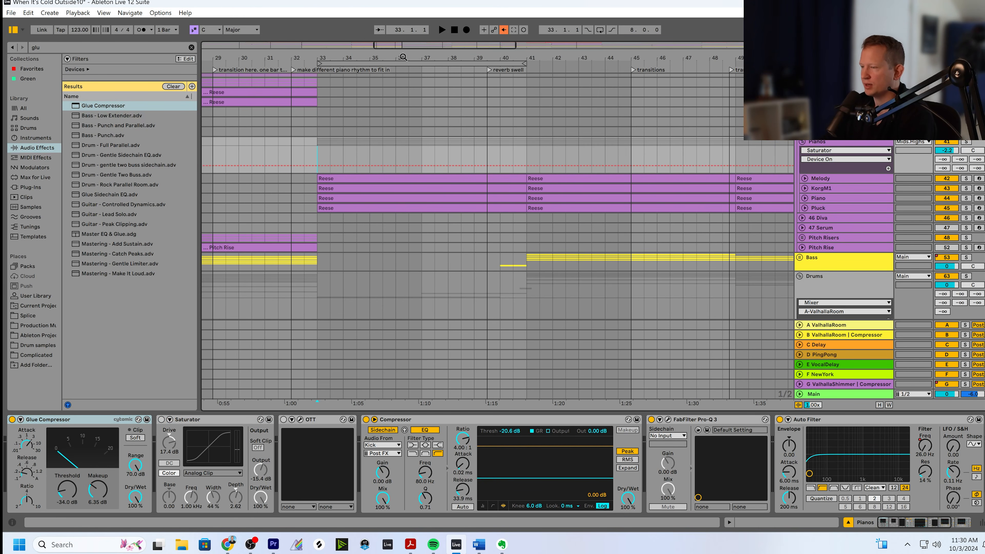
Fold the Pianos group and place the insert marker at bar 41 on the Drums group
{"action": "left_click_drag", "start_coordinate": [405, 44], "coordinate": [442, 51]}
{"action": "left_click", "coordinate": [801, 143]}
{"action": "scroll", "coordinate": [671, 178], "scroll_direction": "down", "scroll_amount": 2}
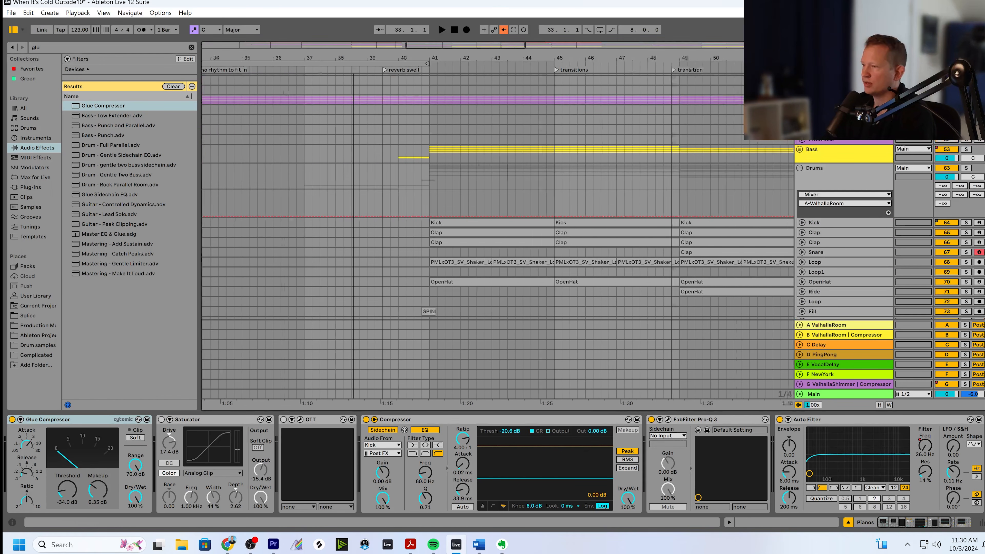
{"action": "left_click", "coordinate": [825, 174]}
{"action": "scroll", "coordinate": [773, 231], "scroll_direction": "down", "scroll_amount": 2}
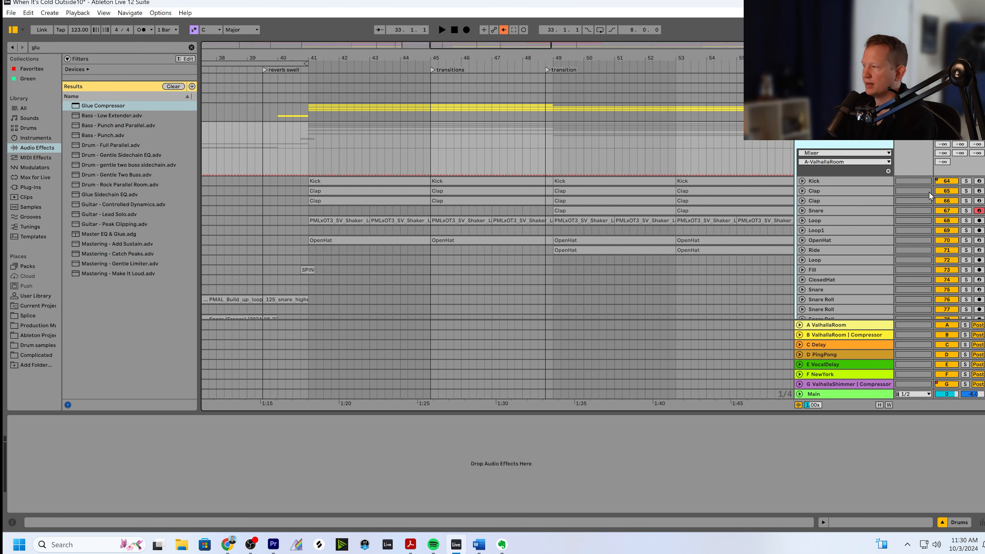
{"action": "scroll", "coordinate": [443, 179], "scroll_direction": "down", "scroll_amount": 1}
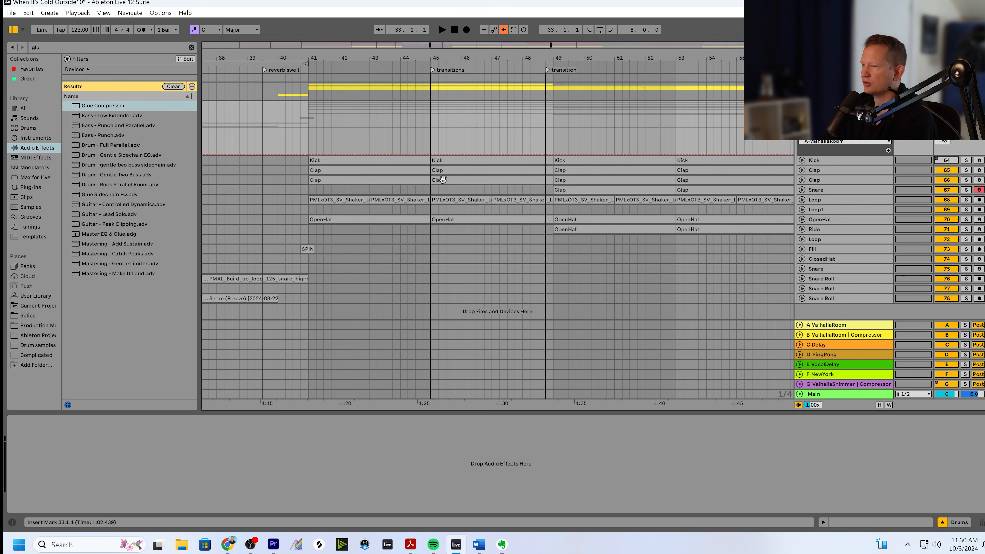
{"action": "left_click", "coordinate": [309, 140]}
{"action": "left_click_drag", "start_coordinate": [486, 45], "coordinate": [472, 54]}
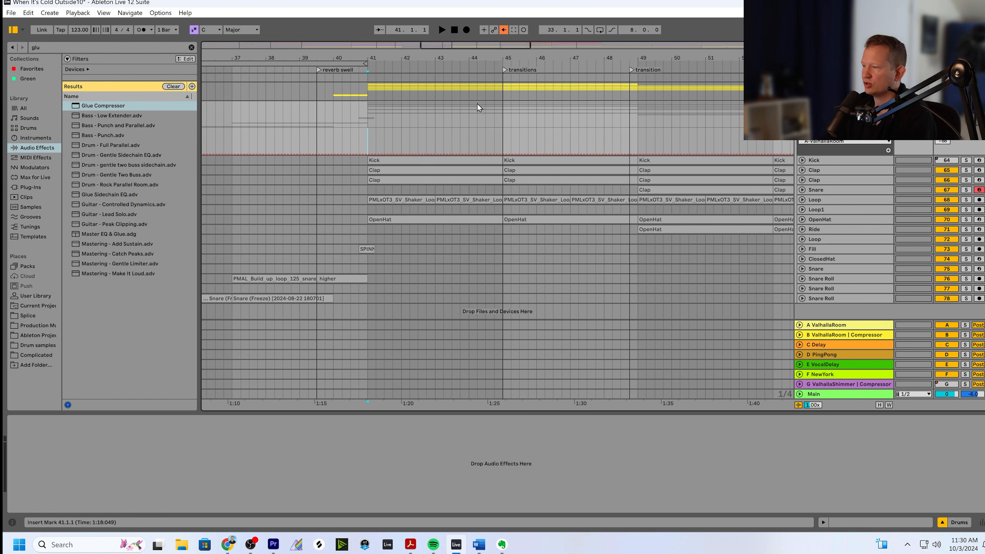
Unfold the Kick track and examine its device chain, then reselect the Drums group
{"action": "left_click", "coordinate": [802, 160]}
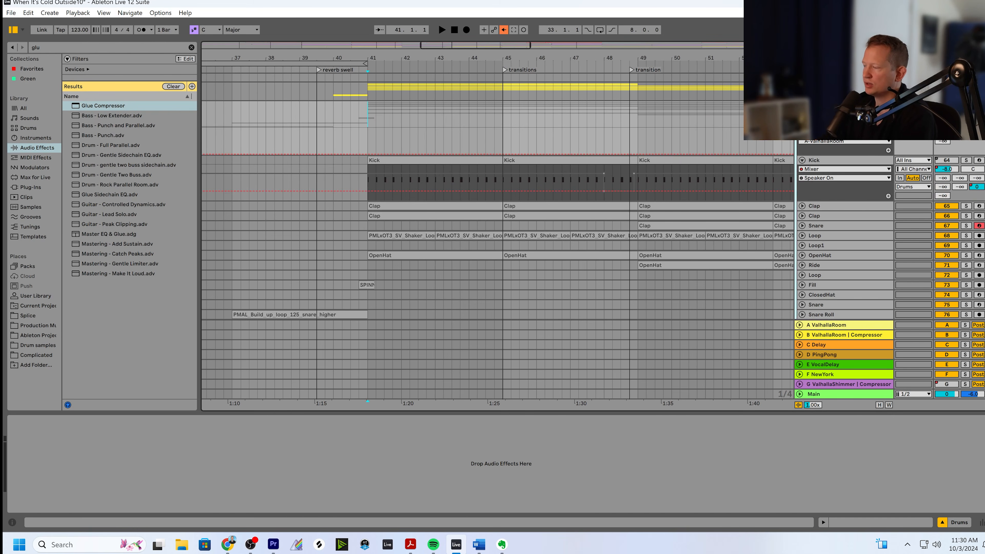
{"action": "left_click", "coordinate": [824, 163]}
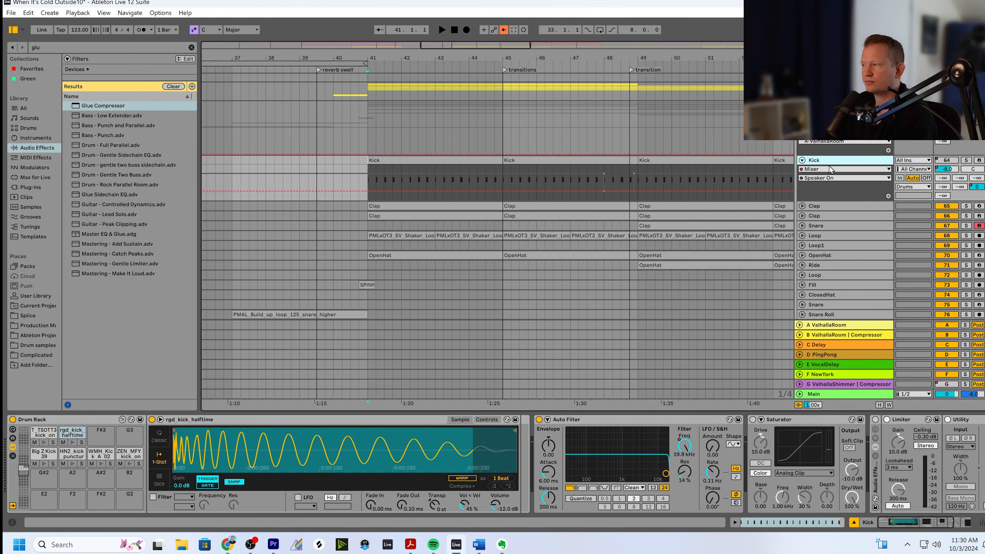
{"action": "left_click", "coordinate": [899, 524]}
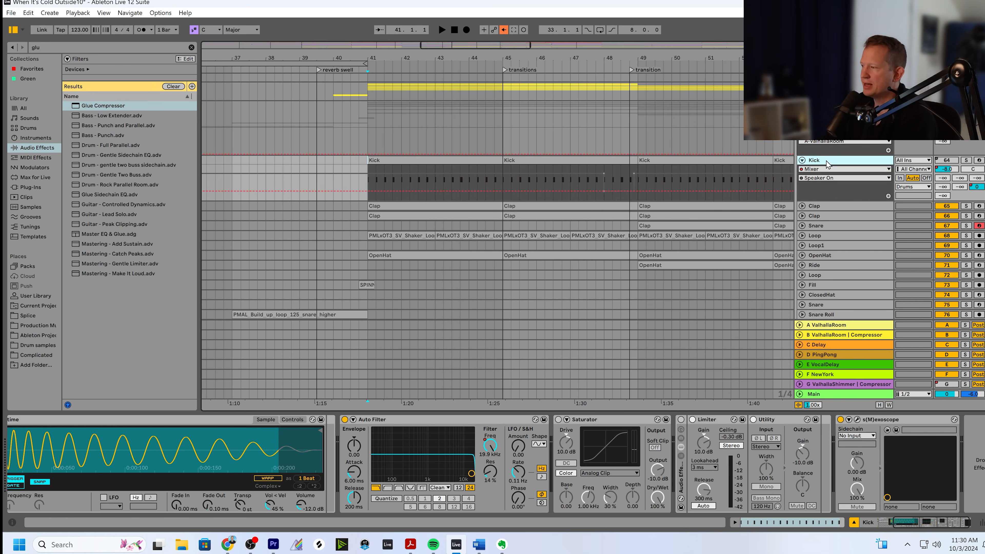
{"action": "left_click", "coordinate": [863, 152]}
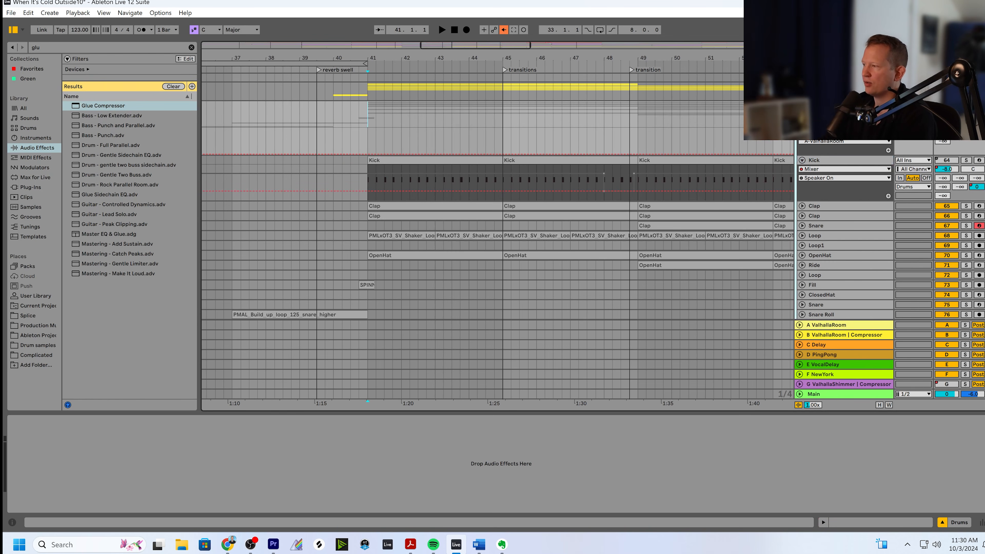
Play the arrangement briefly from bar 41 with the Kick track selected, then stop playback
{"action": "left_click", "coordinate": [374, 187]}
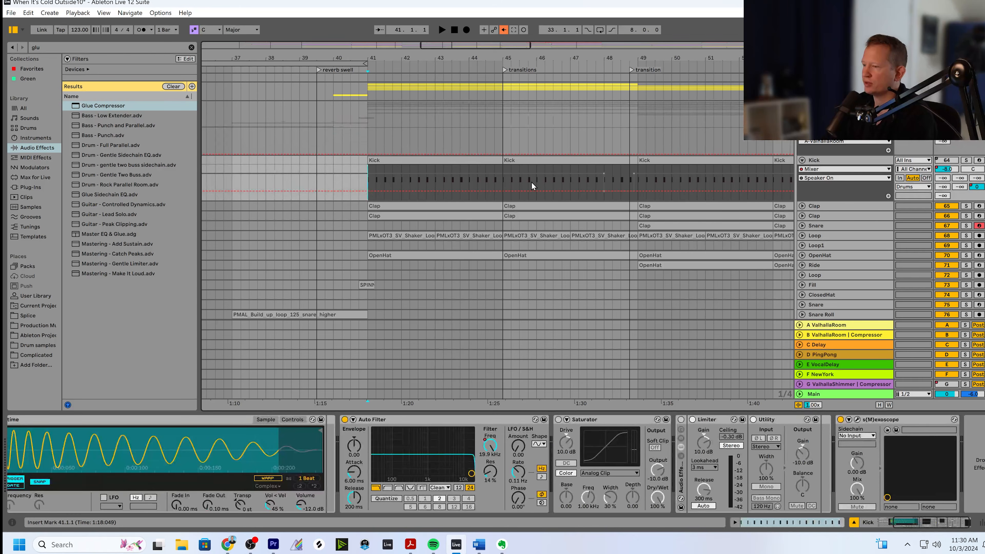
{"action": "key", "text": "space"}
{"action": "left_click_drag", "start_coordinate": [486, 44], "coordinate": [486, 31]}
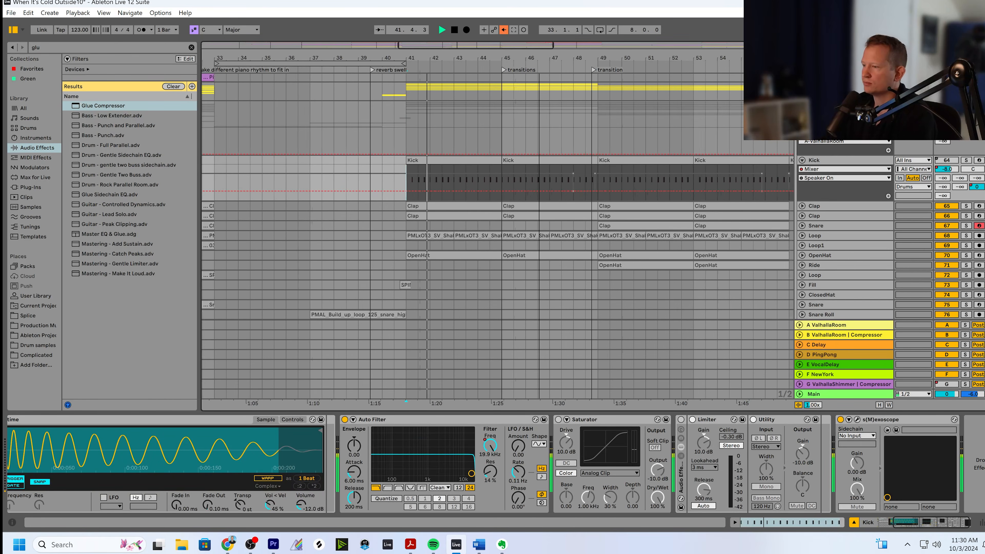
{"action": "key", "text": "space"}
Add a Glue Compressor to the Drums group and set its attack to 30 and release to .2
{"action": "left_click", "coordinate": [861, 151]}
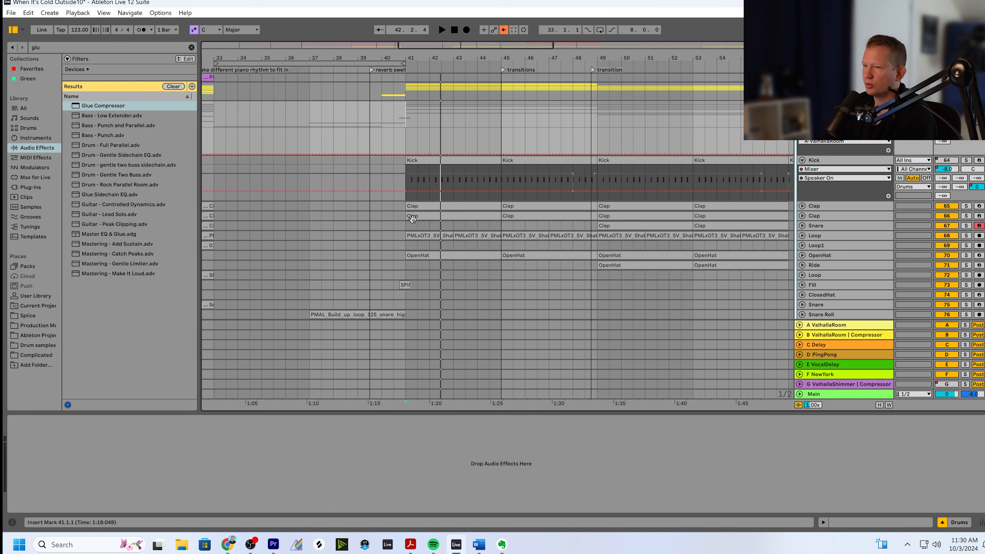
{"action": "left_click_drag", "start_coordinate": [90, 106], "coordinate": [134, 120]}
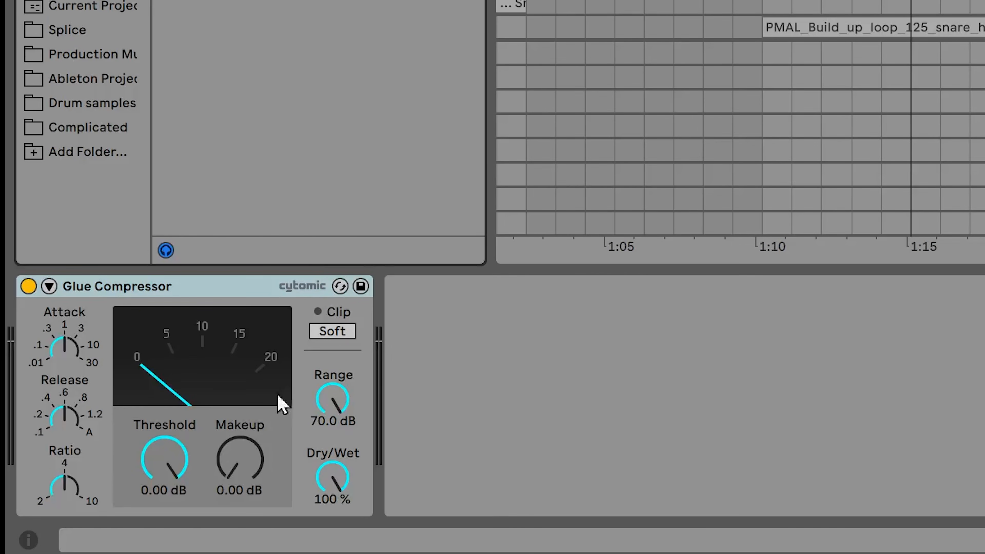
{"action": "left_click_drag", "start_coordinate": [77, 378], "coordinate": [73, 361]}
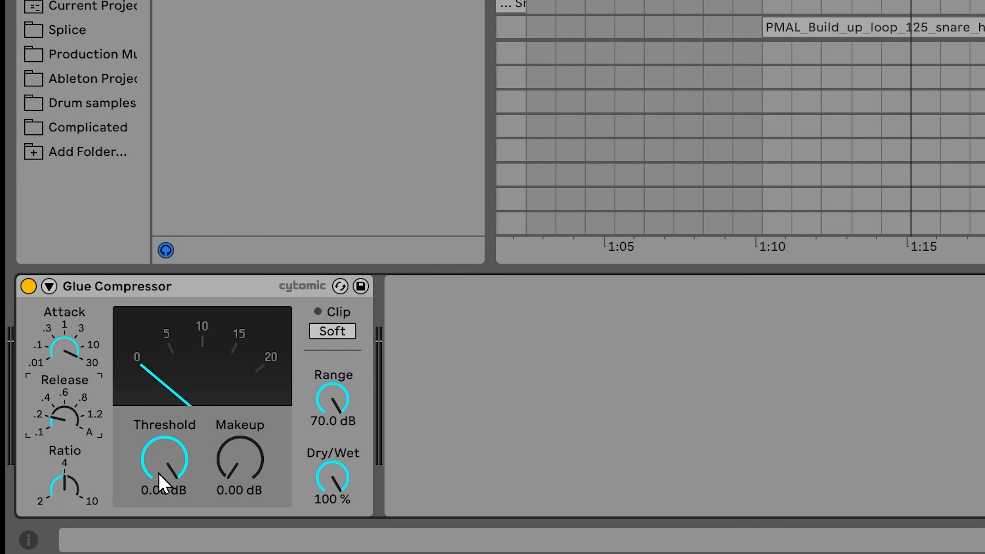
Set the Drums group's Glue Compressor threshold to -34.0 dB, makeup to 3.49 dB and attack to 10 during playback
{"action": "left_click_drag", "start_coordinate": [160, 476], "coordinate": [164, 493]}
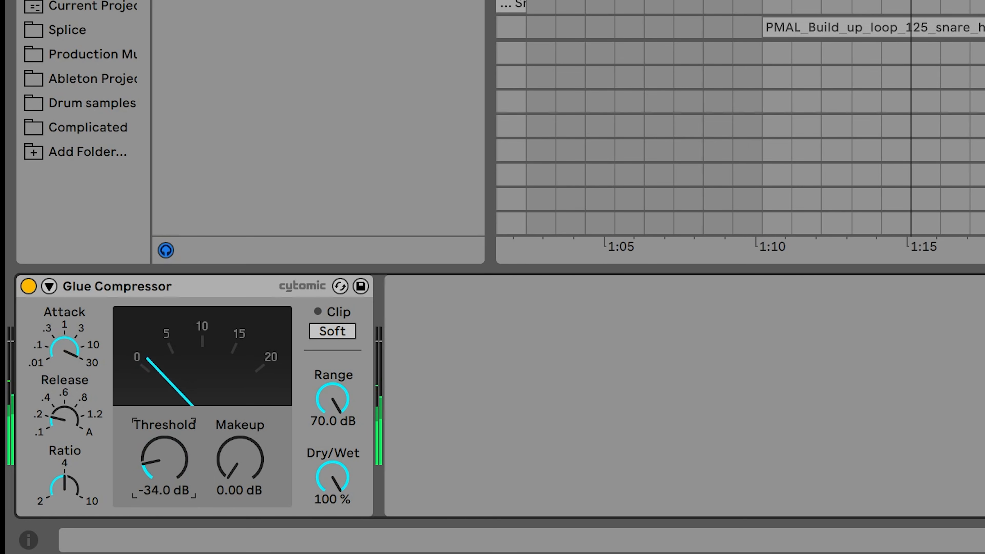
{"action": "left_click_drag", "start_coordinate": [240, 460], "coordinate": [240, 439]}
{"action": "left_click", "coordinate": [68, 351]}
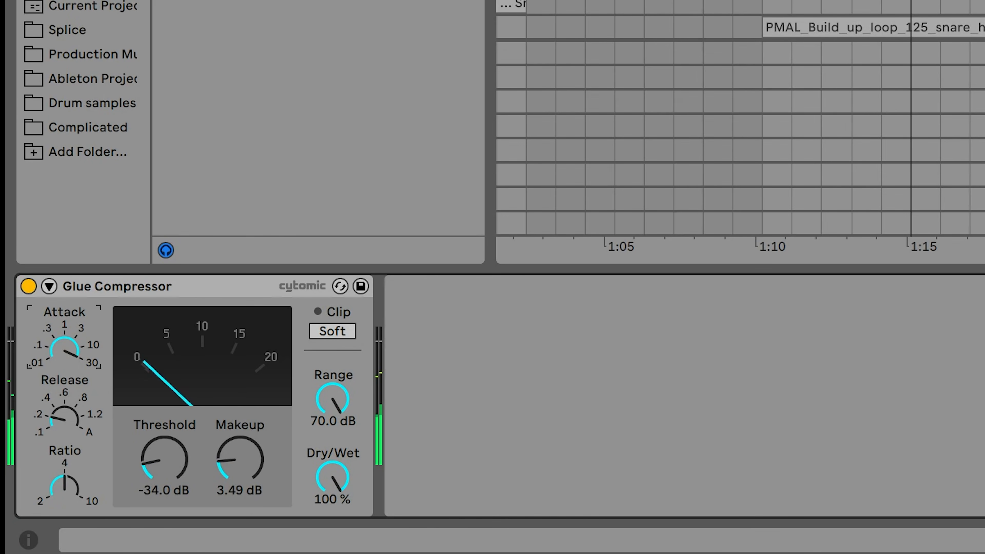
{"action": "left_click_drag", "start_coordinate": [68, 351], "coordinate": [67, 355]}
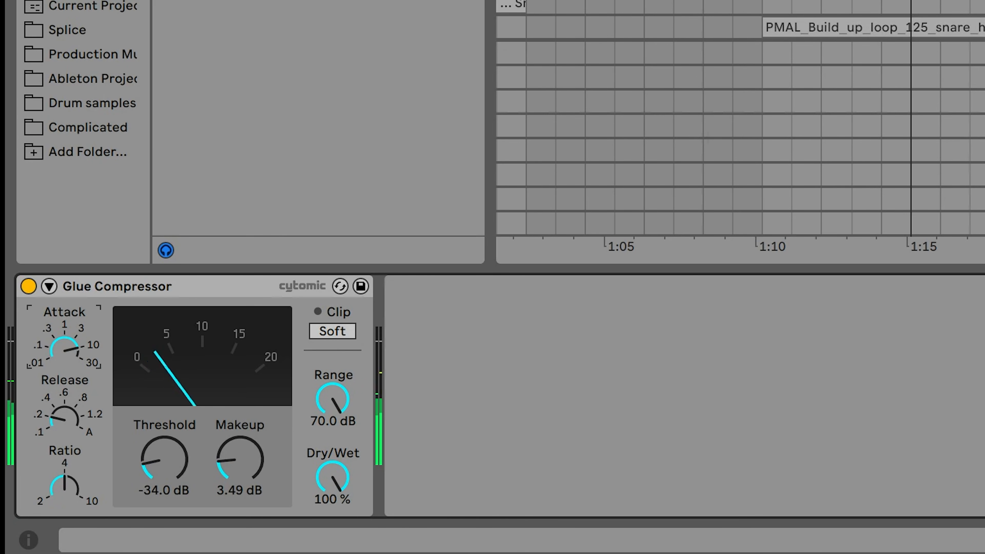
Bypass the Drums group's Glue Compressor and reactivate it to compare the drum sound
{"action": "left_click", "coordinate": [27, 287]}
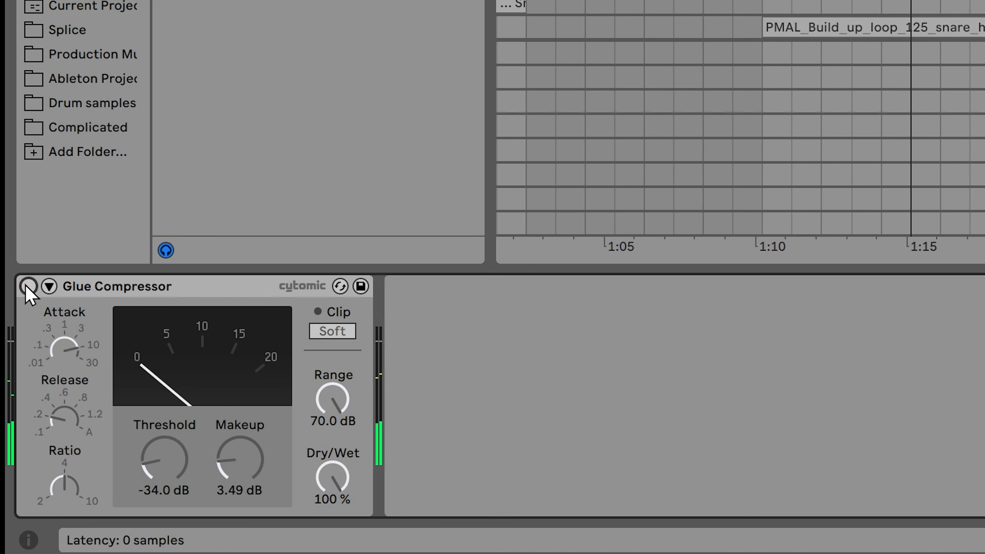
{"action": "left_click", "coordinate": [27, 287]}
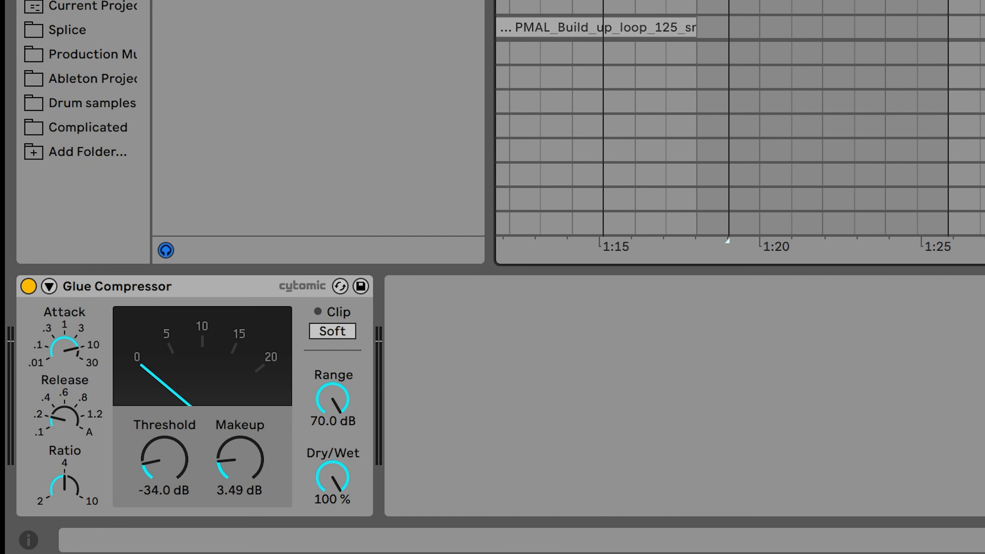
Select bars 41 to 49 in the arrangement and play from bar 41
{"action": "scroll", "coordinate": [740, 117], "scroll_direction": "left", "scroll_amount": 4}
{"action": "left_click", "coordinate": [834, 7]}
{"action": "left_click", "coordinate": [800, 8]}
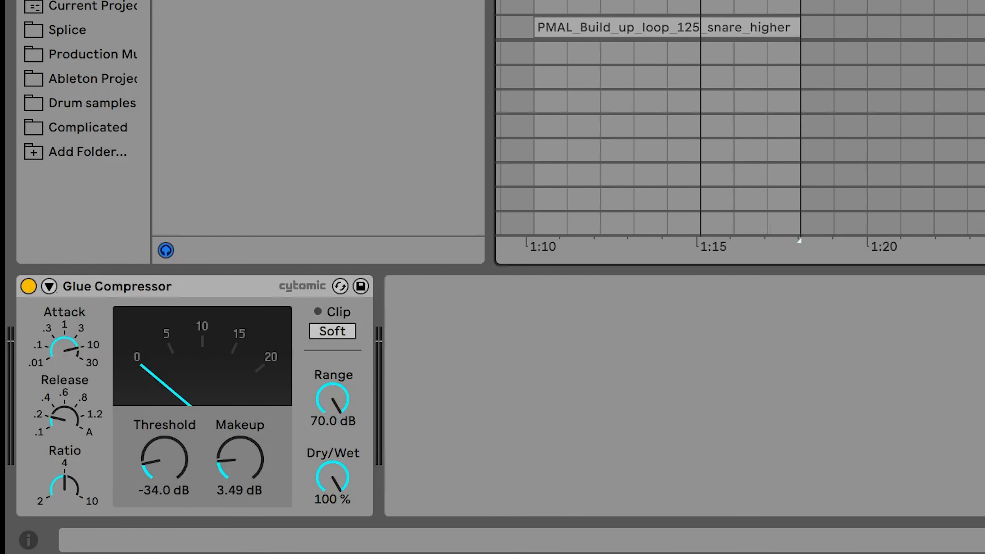
{"action": "key", "text": "space"}
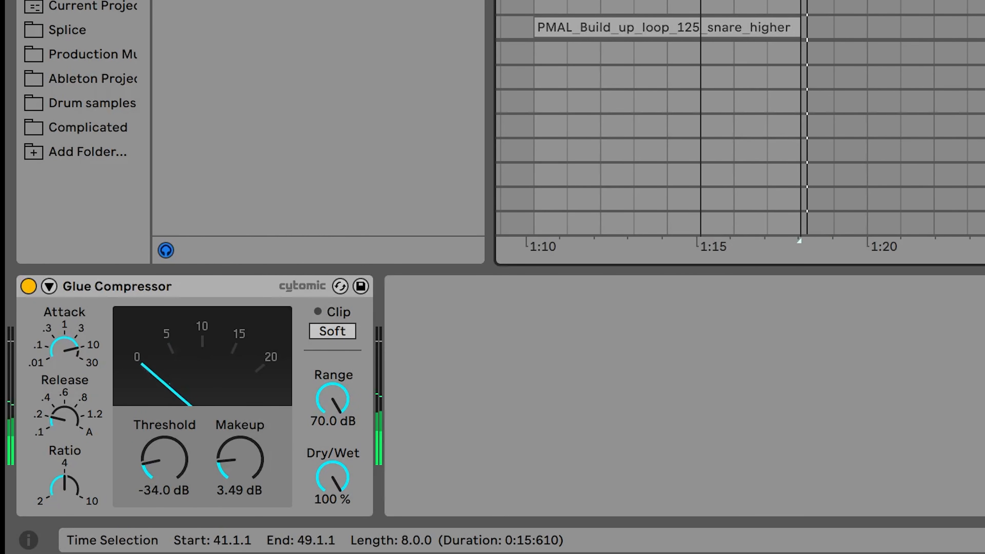
Bypass and reactivate the Drums group's Glue Compressor several times during playback to compare the drums with and without it
{"action": "left_click", "coordinate": [29, 287]}
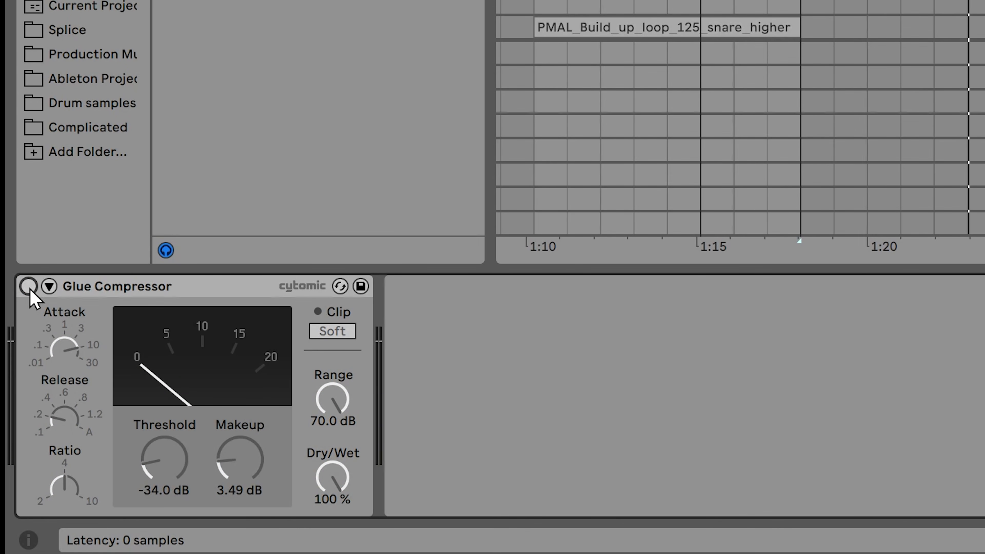
{"action": "left_click", "coordinate": [29, 287]}
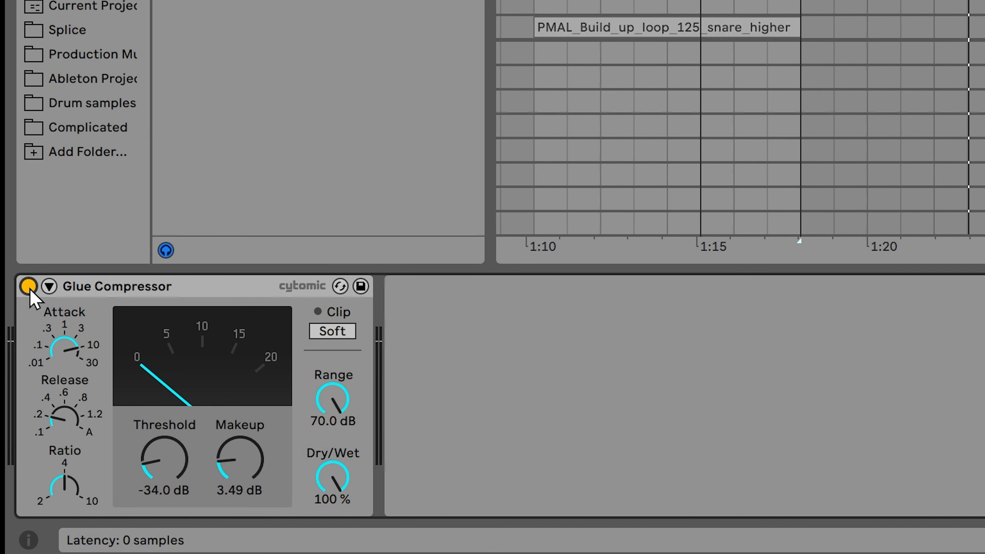
{"action": "key", "text": "space"}
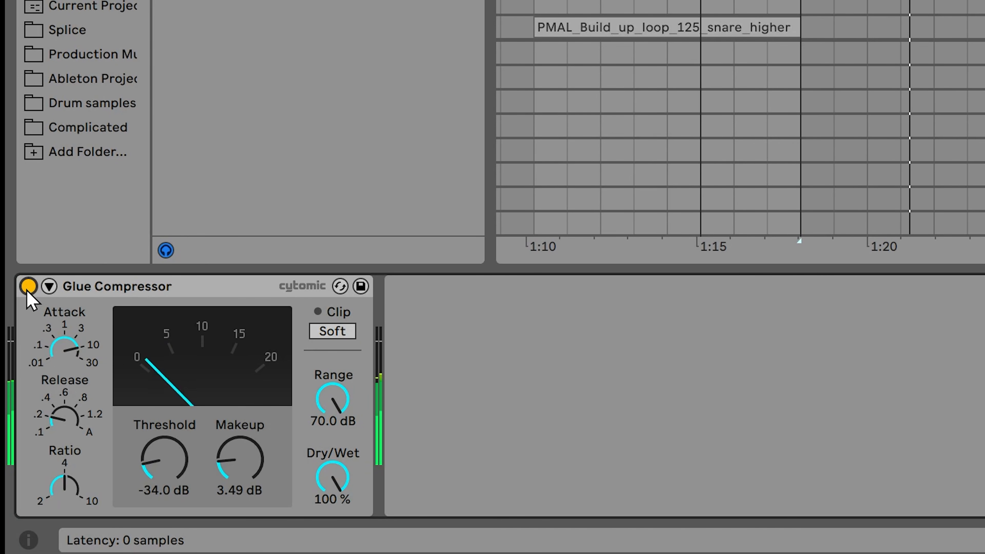
{"action": "left_click", "coordinate": [28, 286]}
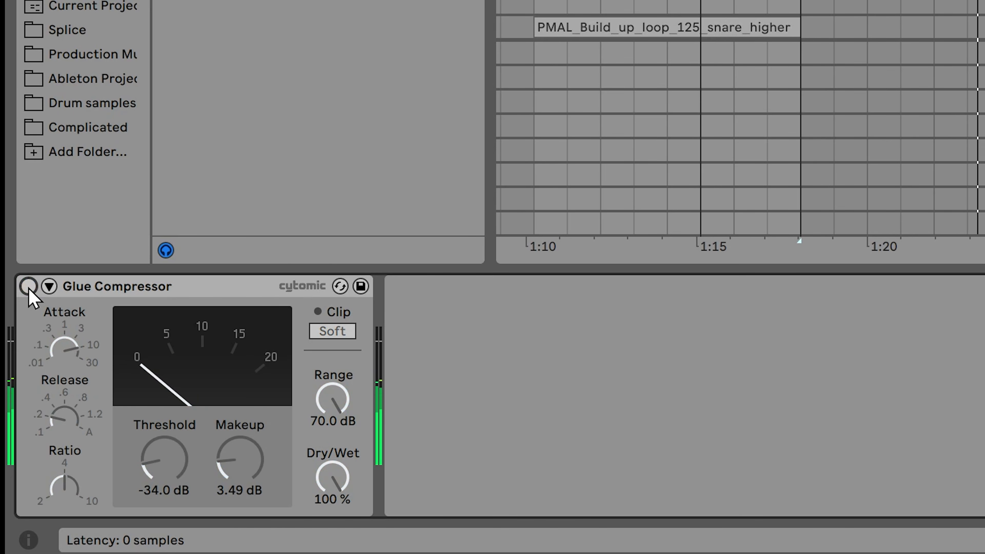
{"action": "left_click", "coordinate": [28, 287]}
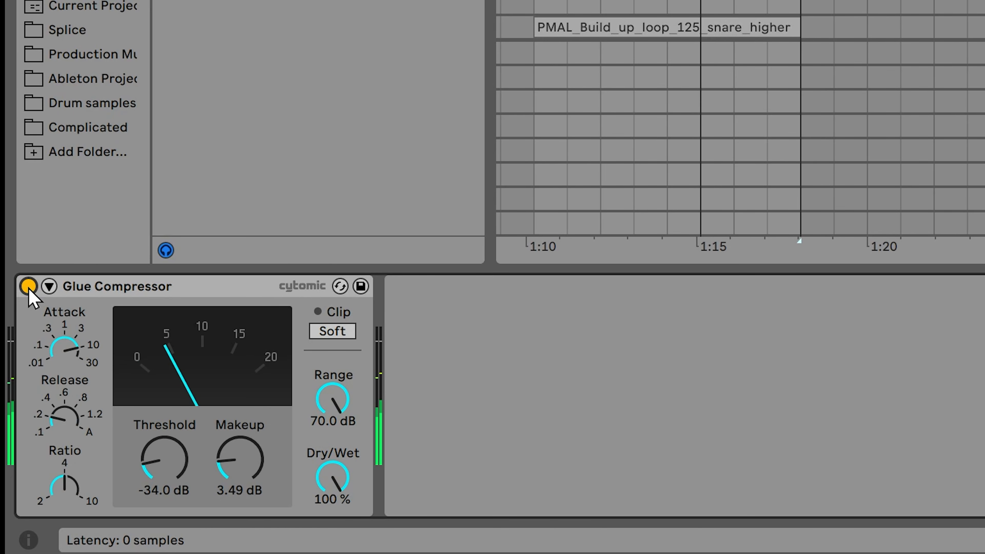
{"action": "left_click", "coordinate": [28, 286]}
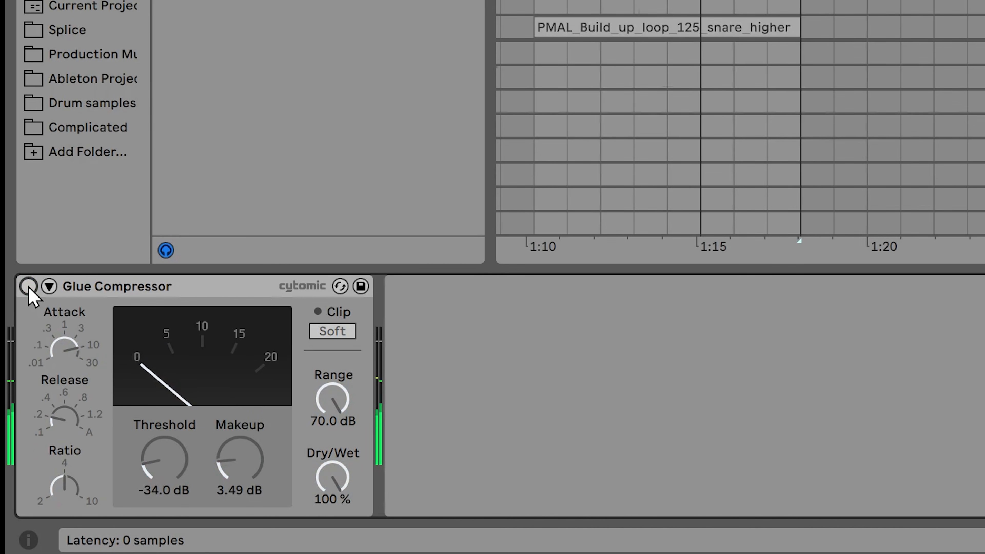
{"action": "left_click", "coordinate": [28, 287]}
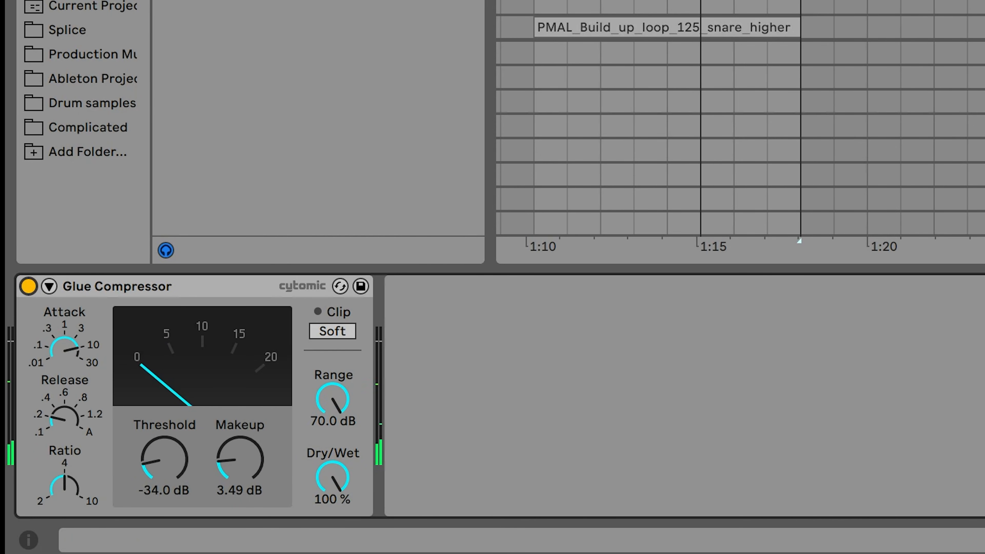
Set the Glue Compressor's makeup to 3.97 dB and its attack to 30, toggling the device off and on
{"action": "scroll", "coordinate": [740, 116], "scroll_direction": "left", "scroll_amount": 3}
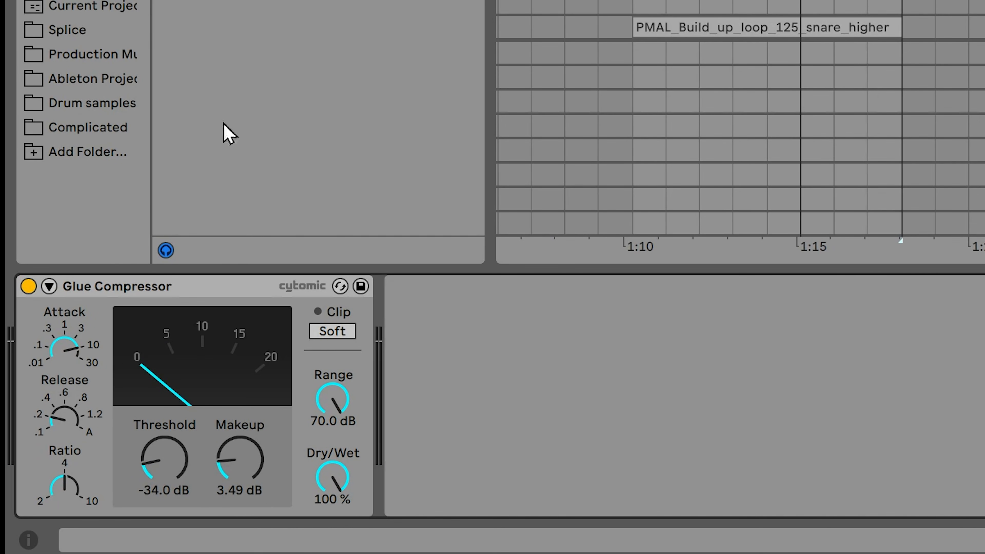
{"action": "left_click", "coordinate": [205, 458]}
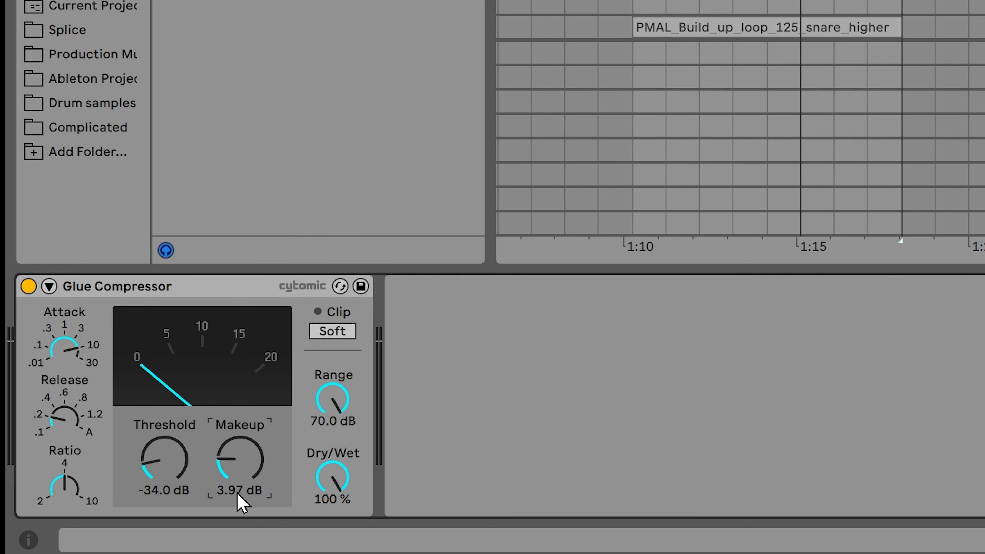
{"action": "left_click", "coordinate": [28, 286]}
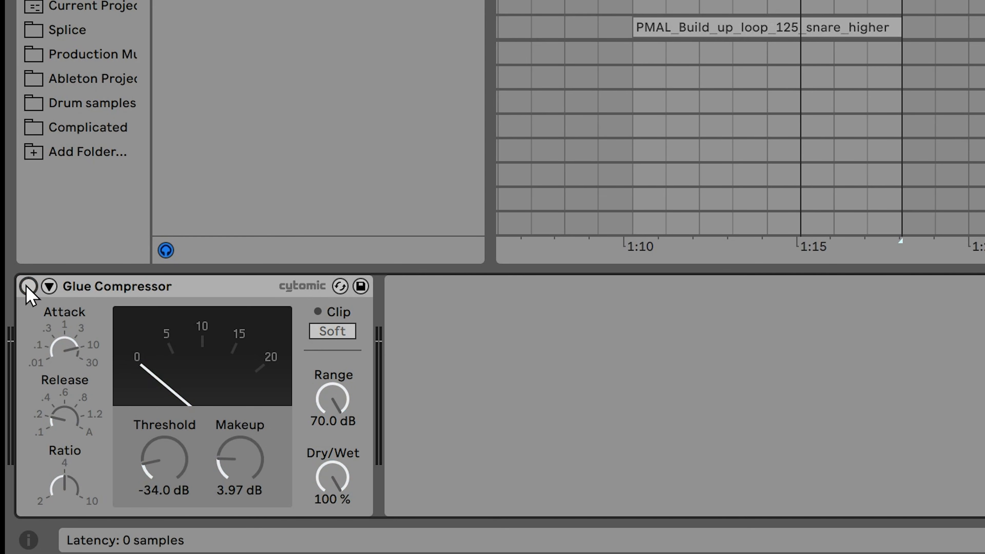
{"action": "left_click", "coordinate": [29, 286]}
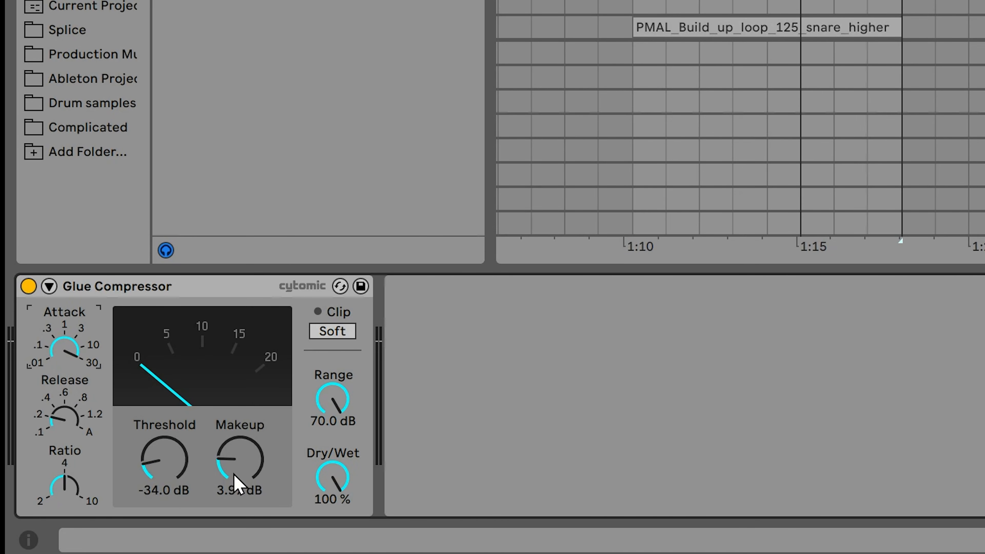
Compare the drums with the Glue Compressor off and on at attack 30 during playback
{"action": "left_click", "coordinate": [28, 287]}
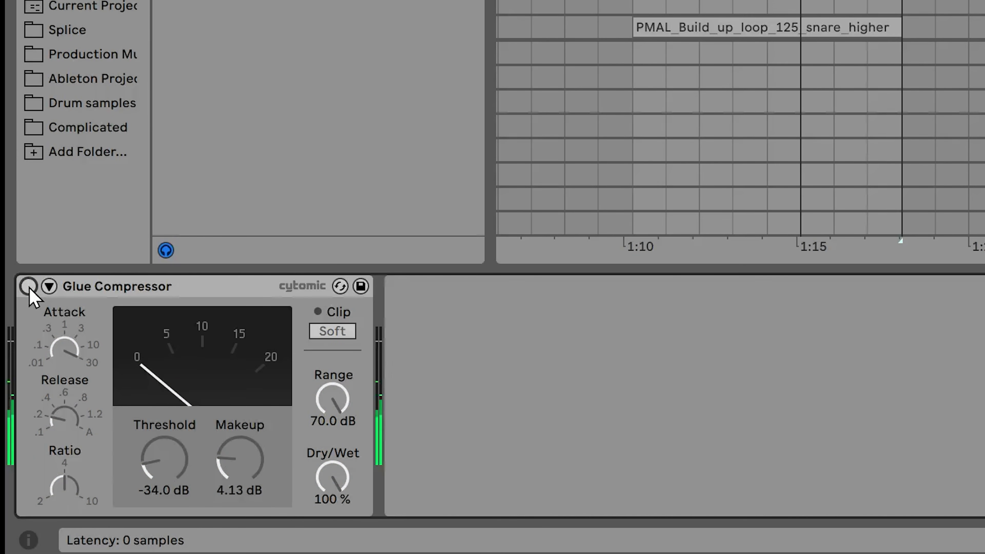
{"action": "left_click", "coordinate": [28, 287]}
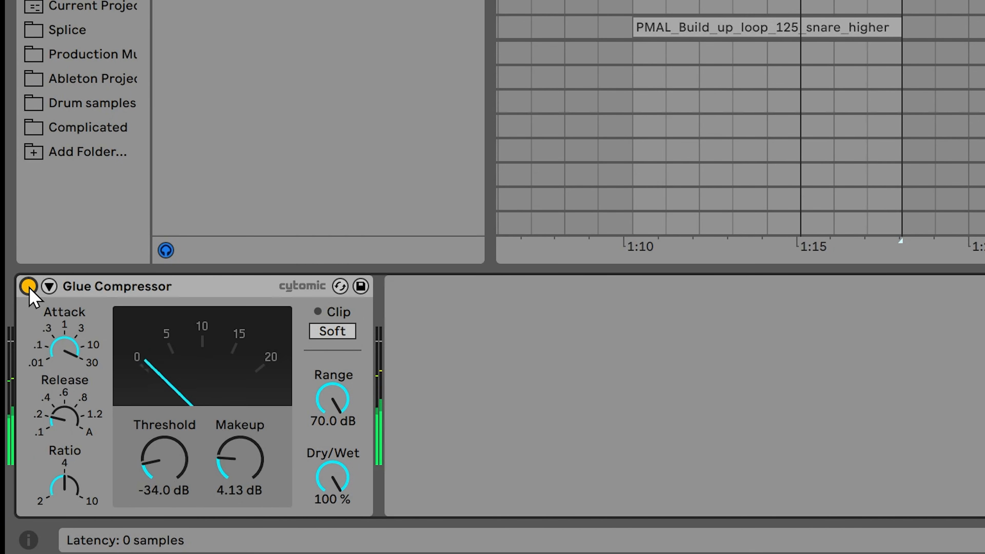
{"action": "left_click", "coordinate": [28, 287]}
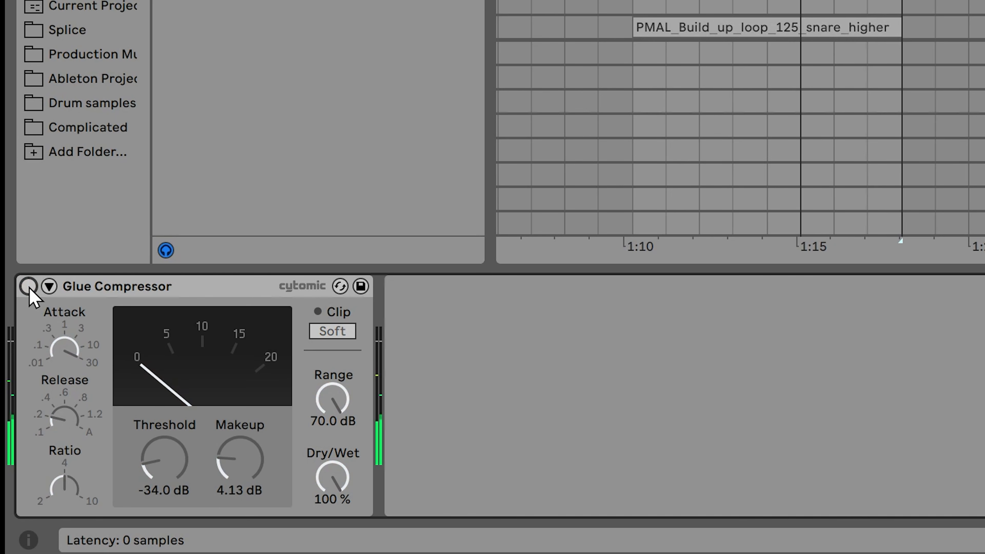
{"action": "left_click", "coordinate": [29, 287]}
Set the Glue Compressor's makeup to 3.81 dB and attack to .01, and compare the drums with it off and on
{"action": "left_click_drag", "start_coordinate": [227, 462], "coordinate": [227, 468]}
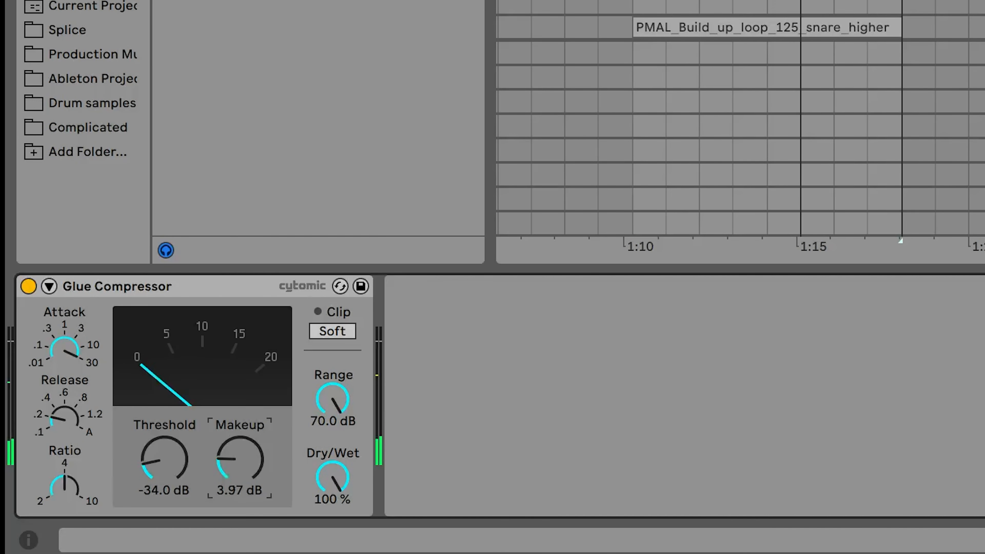
{"action": "left_click_drag", "start_coordinate": [227, 467], "coordinate": [227, 471]}
{"action": "left_click", "coordinate": [173, 486]}
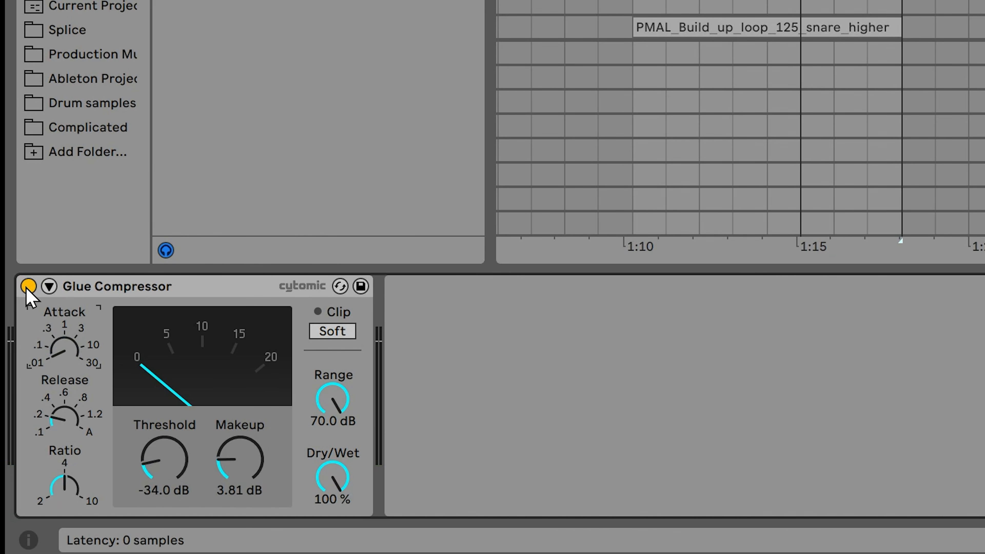
{"action": "key", "text": "space"}
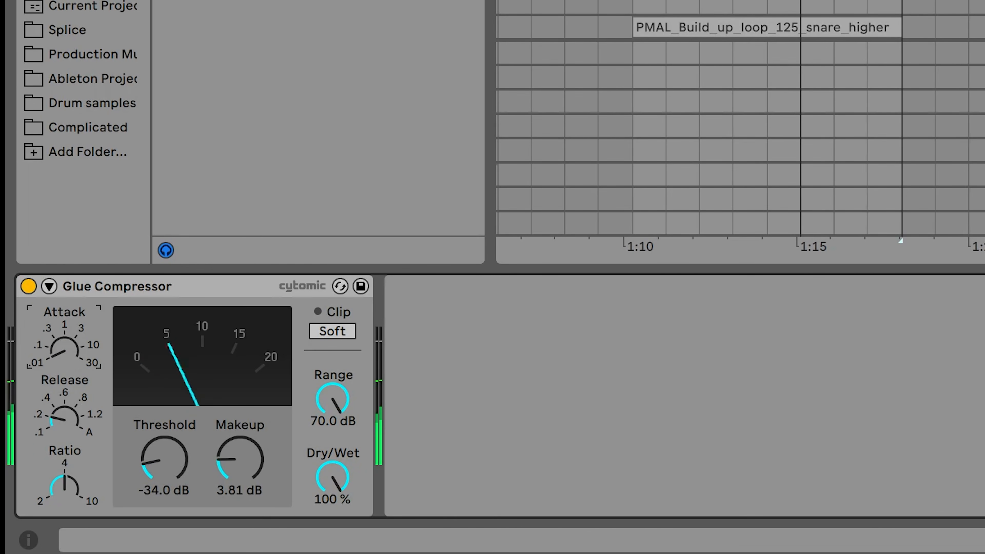
{"action": "left_click", "coordinate": [28, 287]}
{"action": "left_click", "coordinate": [28, 286]}
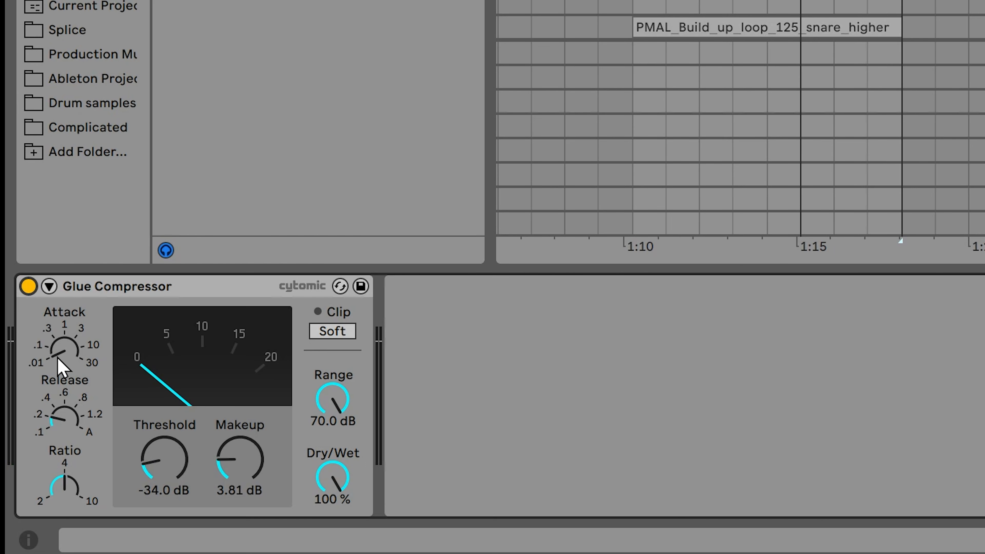
Raise the Glue Compressor's attack to .1 and on to .3 while listening to the drums
{"action": "left_click_drag", "start_coordinate": [65, 351], "coordinate": [65, 343]}
{"action": "key", "text": "space"}
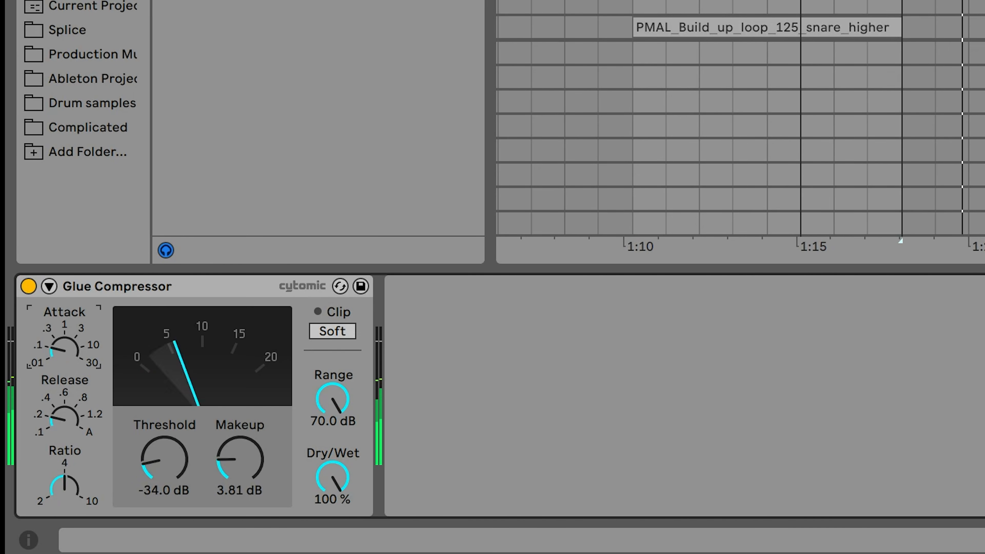
{"action": "left_click_drag", "start_coordinate": [65, 344], "coordinate": [65, 312]}
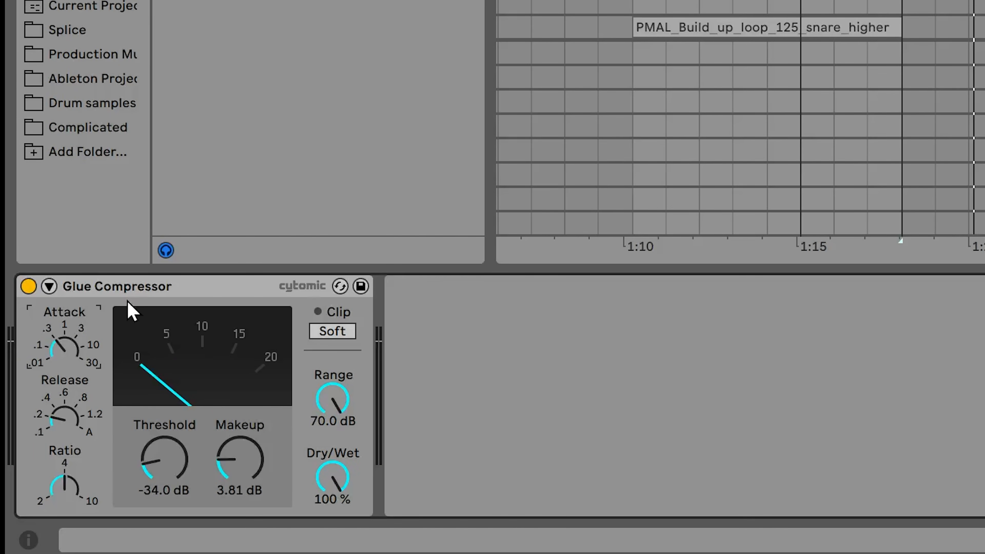
Place the insert mark at 41.1.1, play from there and show the Drums group's Glue Compressor again
{"action": "mouse_move", "coordinate": [776, 2]}
{"action": "left_mouse_down"}
{"action": "mouse_move", "coordinate": [723, 1]}
{"action": "mouse_move", "coordinate": [773, 1]}
{"action": "left_mouse_up"}
{"action": "scroll", "coordinate": [774, 4], "scroll_direction": "up", "scroll_amount": 2}
{"action": "scroll", "coordinate": [675, 29], "scroll_direction": "up", "scroll_amount": 3}
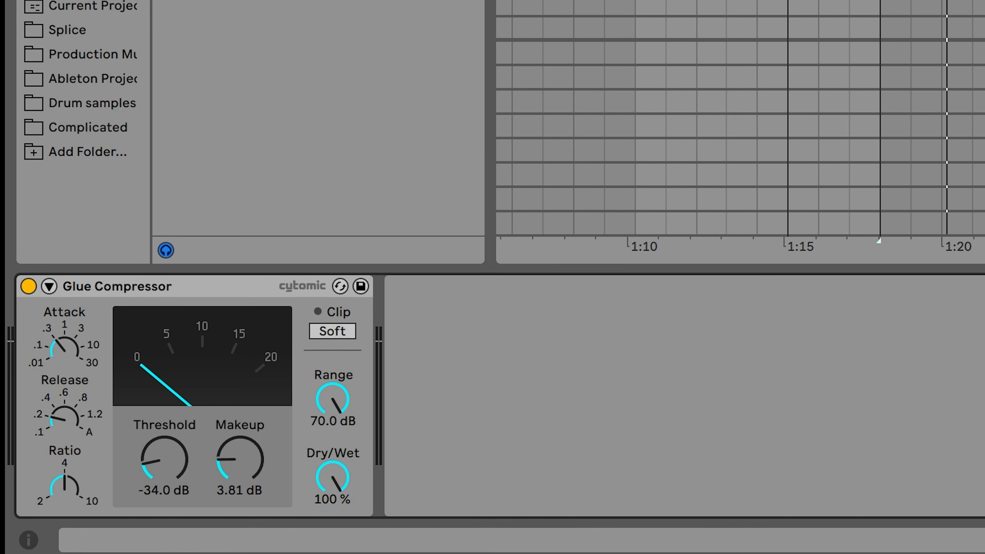
{"action": "scroll", "coordinate": [740, 20], "scroll_direction": "down", "scroll_amount": 5}
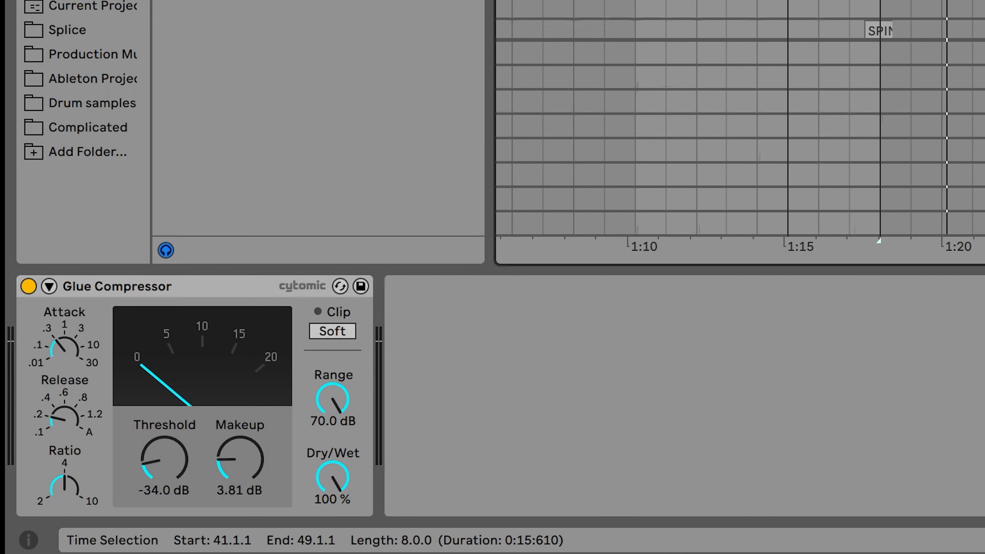
{"action": "key", "text": "space"}
{"action": "left_click", "coordinate": [880, 8]}
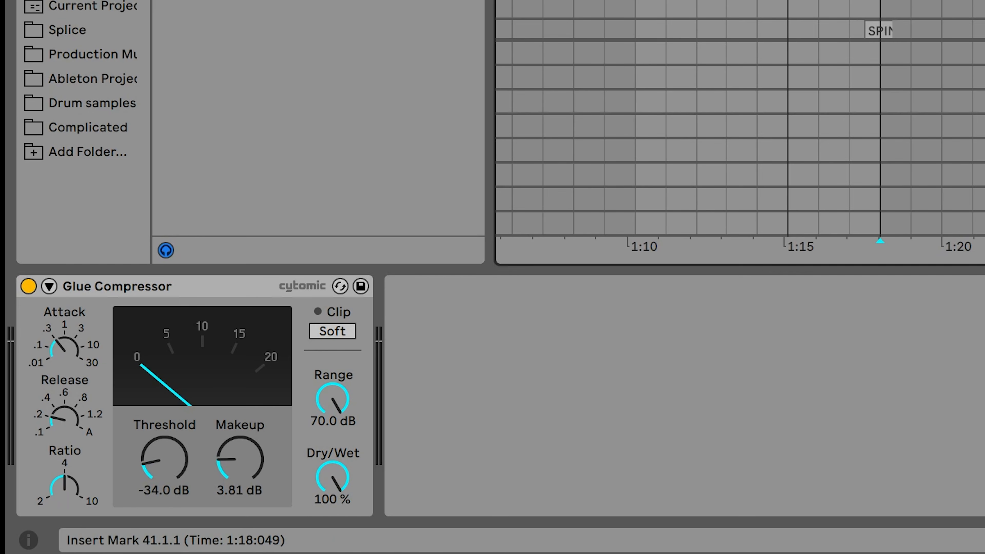
{"action": "key", "text": "space"}
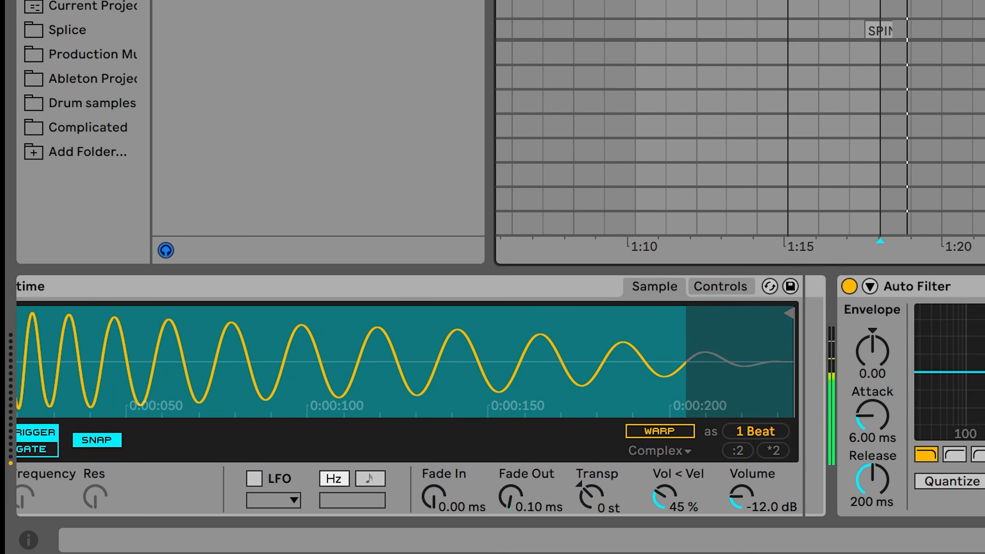
{"action": "left_click", "coordinate": [980, 11]}
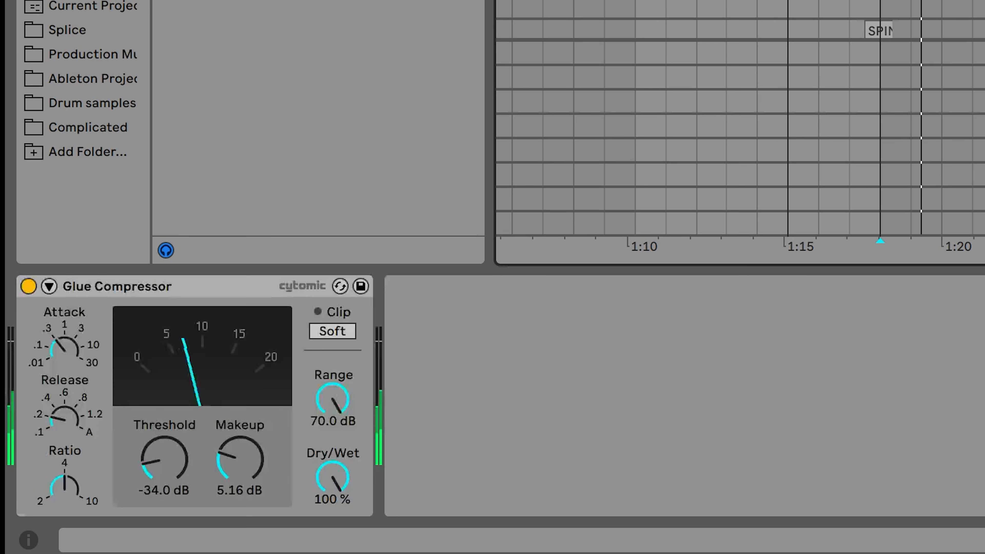
Compare the drums with the Glue Compressor off and on at attack .3 during playback
{"action": "left_click", "coordinate": [28, 286]}
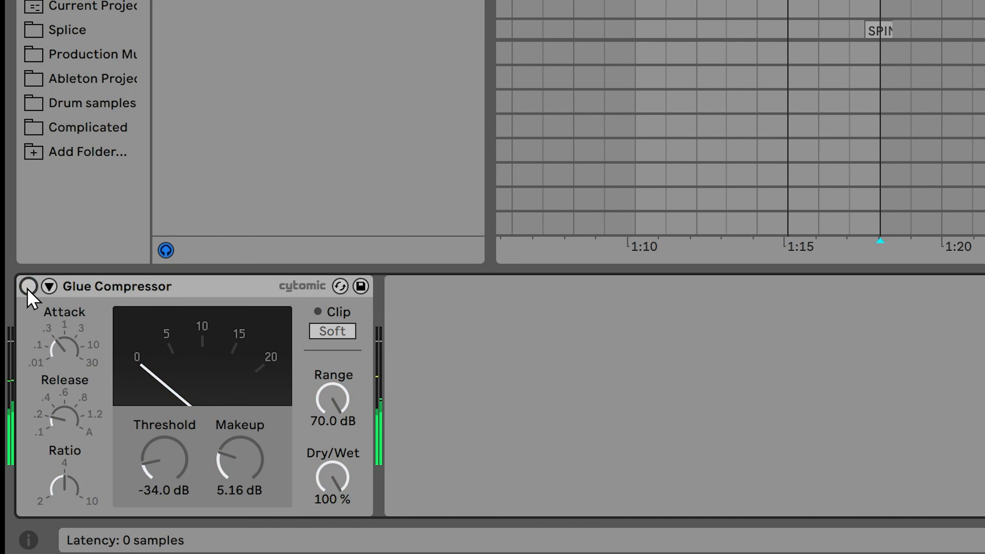
{"action": "left_click", "coordinate": [28, 287]}
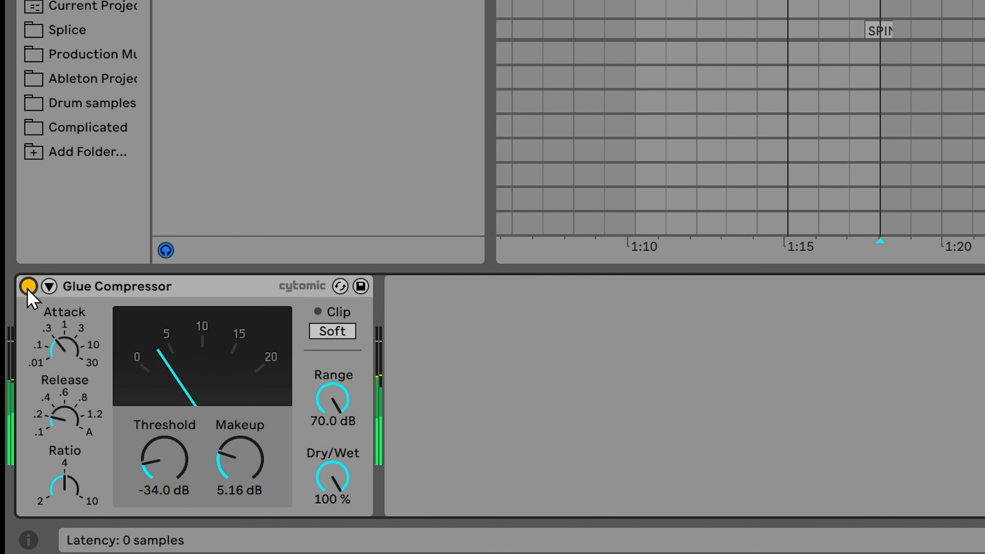
{"action": "left_click", "coordinate": [28, 286]}
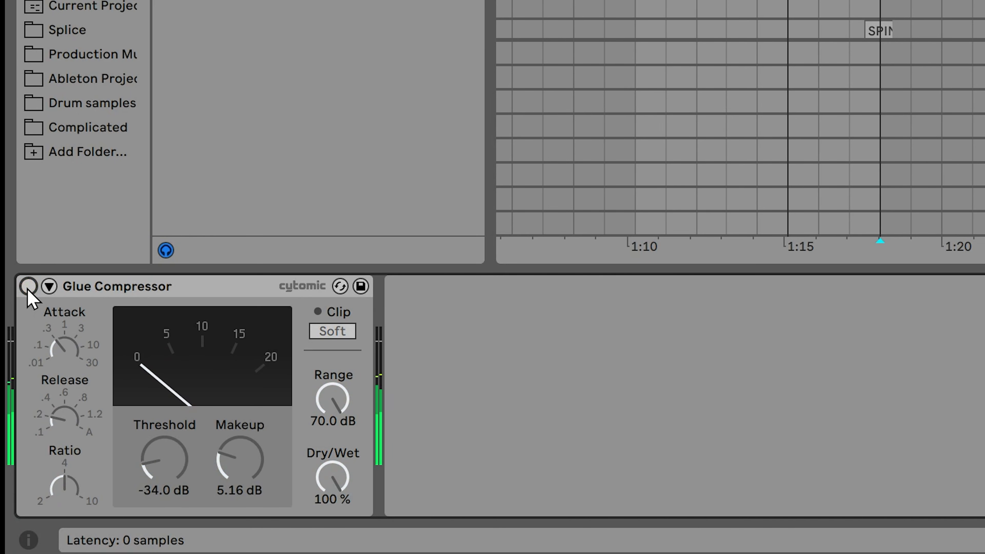
{"action": "left_click", "coordinate": [28, 286]}
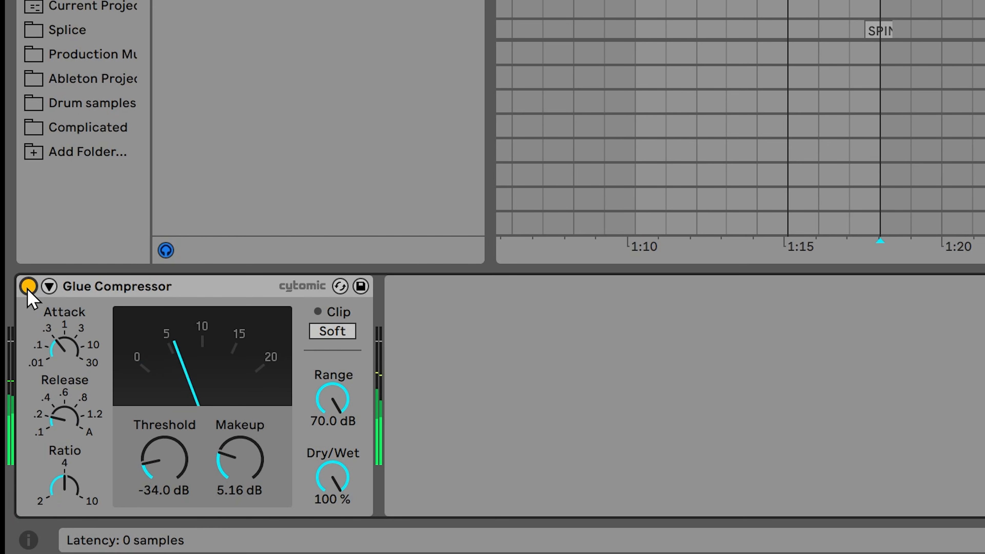
Set the Glue Compressor's attack to 3 and adjust its makeup to 9.52 dB and back down to 8.25 dB
{"action": "left_click", "coordinate": [235, 488]}
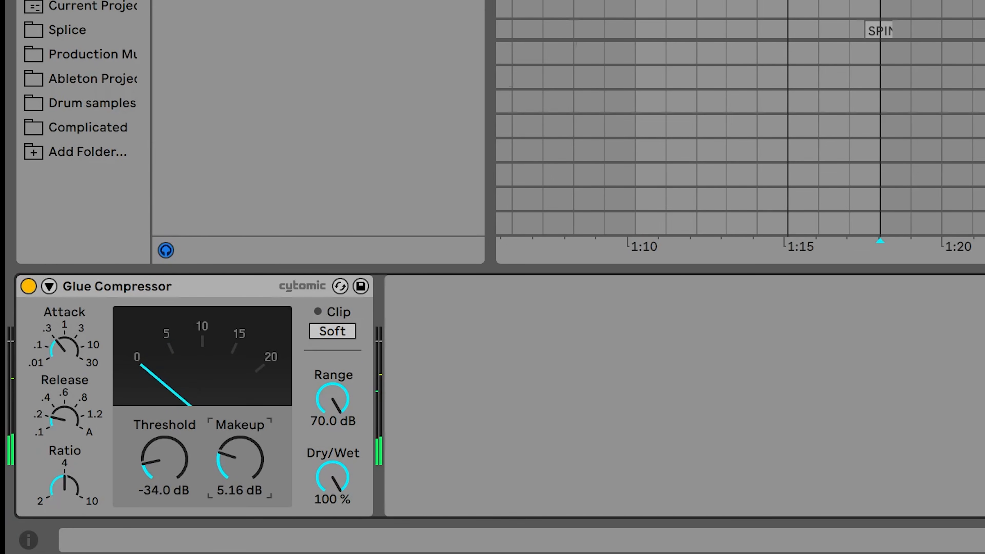
{"action": "left_click_drag", "start_coordinate": [236, 488], "coordinate": [231, 456]}
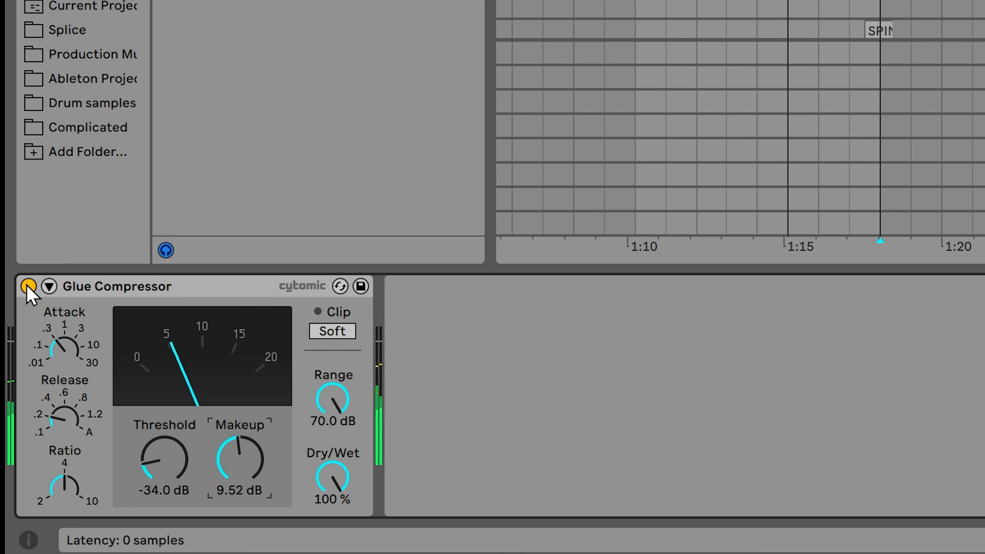
{"action": "left_click_drag", "start_coordinate": [66, 348], "coordinate": [66, 334]}
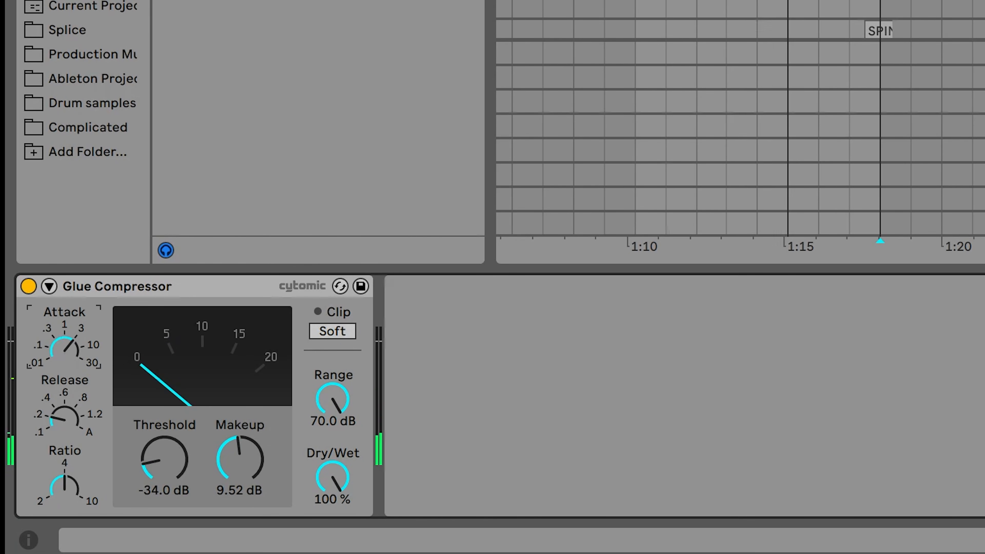
{"action": "left_click_drag", "start_coordinate": [235, 469], "coordinate": [235, 478]}
Compare the drums with the Glue Compressor off and on while lowering its makeup to 6.98 dB and on to 6.51 dB
{"action": "left_click", "coordinate": [27, 287]}
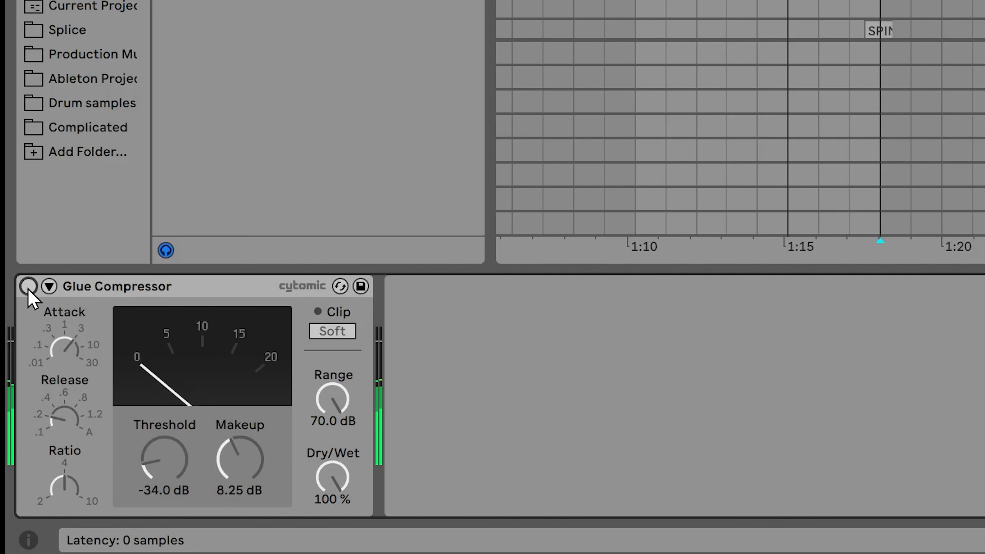
{"action": "left_click", "coordinate": [27, 286]}
{"action": "left_click_drag", "start_coordinate": [251, 482], "coordinate": [252, 487]}
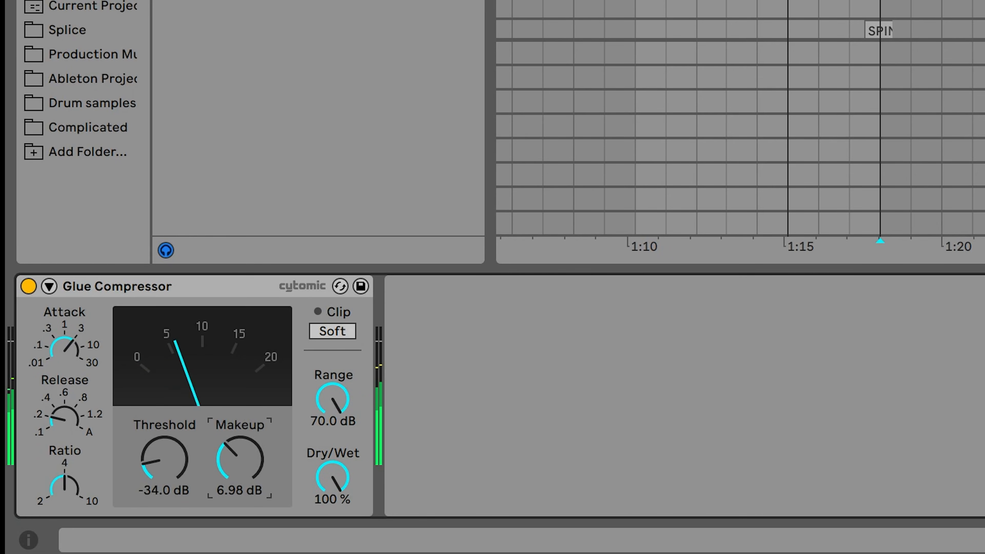
{"action": "left_click", "coordinate": [28, 287]}
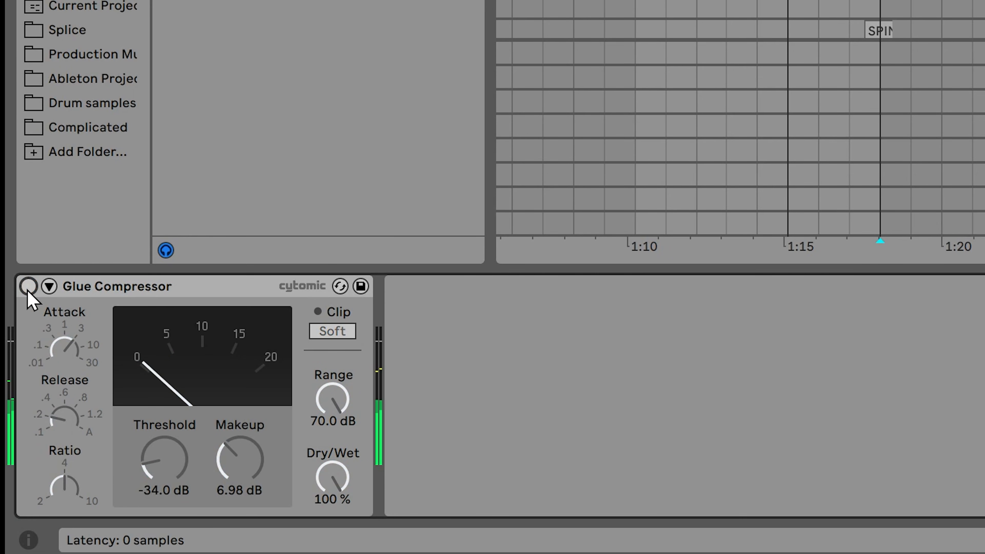
{"action": "left_click", "coordinate": [970, 8]}
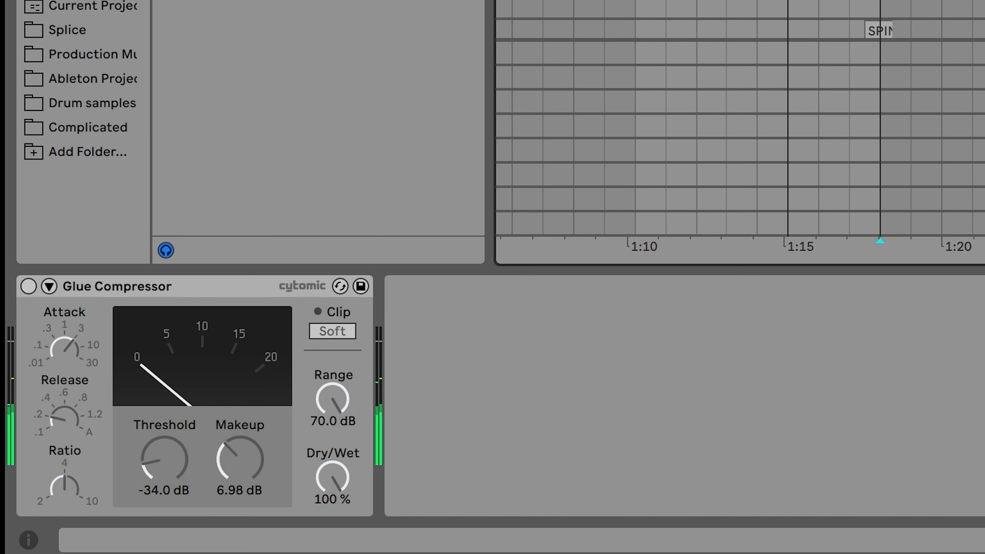
{"action": "left_click", "coordinate": [28, 286]}
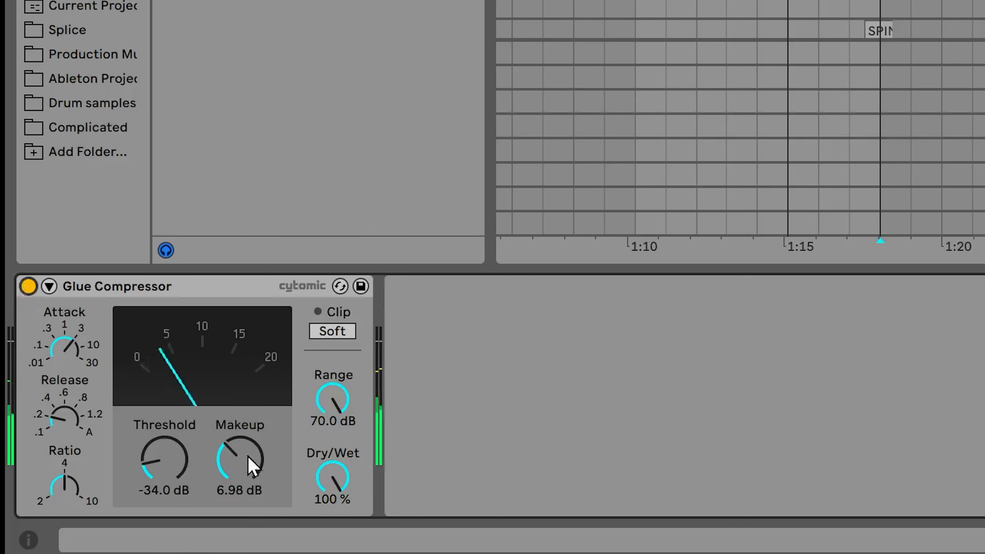
{"action": "left_click_drag", "start_coordinate": [250, 462], "coordinate": [249, 464]}
Bypass and re-enable the Glue Compressor twice during playback and lower its makeup to 6.19 dB
{"action": "left_click", "coordinate": [28, 287]}
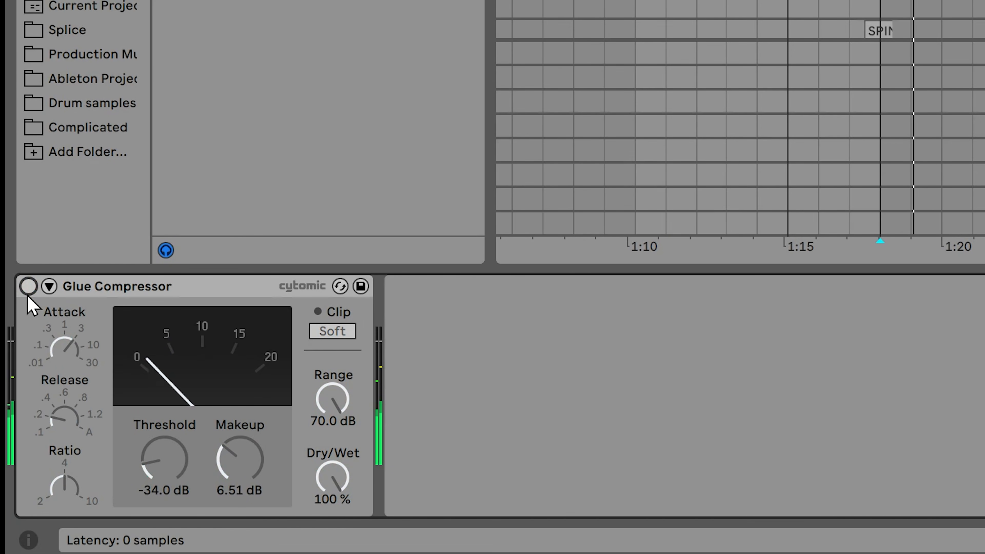
{"action": "left_click", "coordinate": [29, 286]}
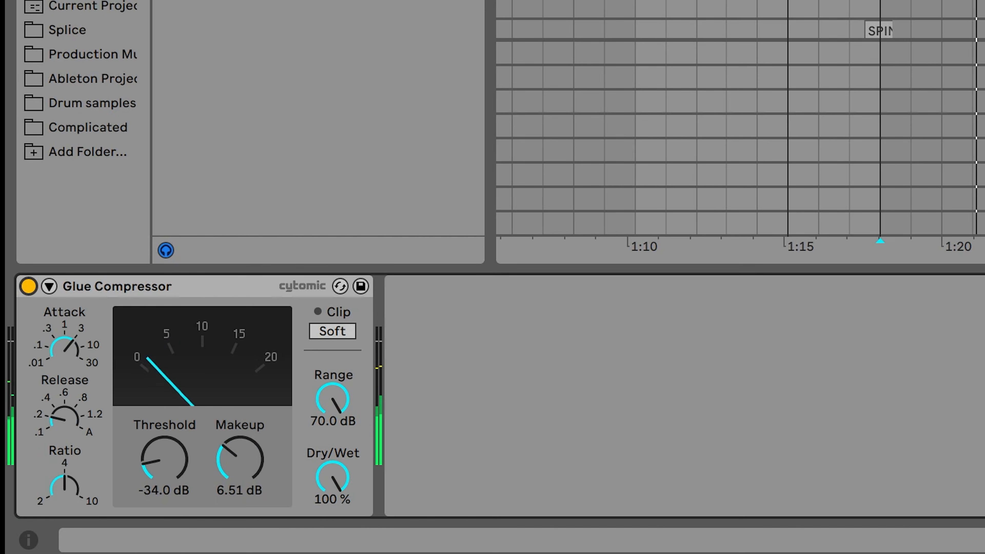
{"action": "left_click", "coordinate": [30, 293]}
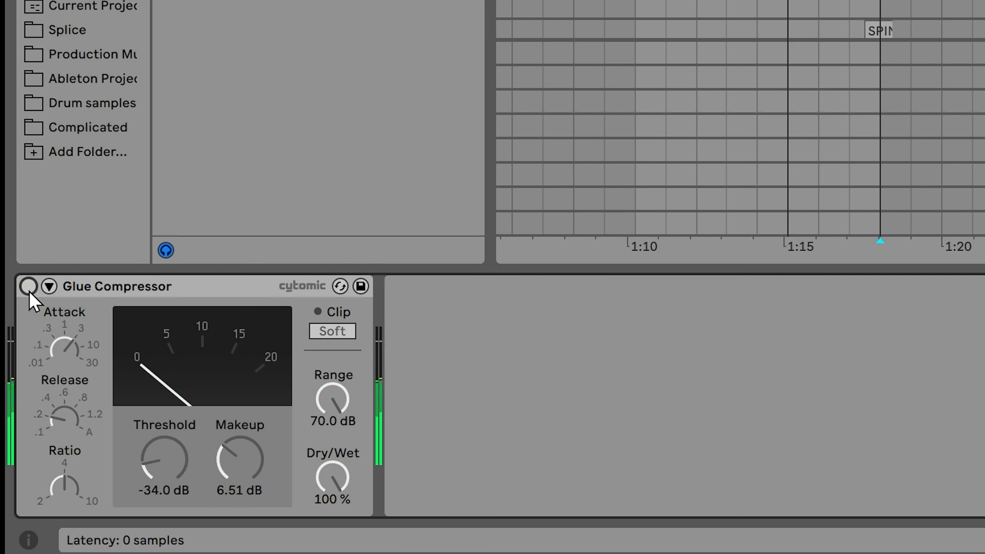
{"action": "left_click", "coordinate": [30, 291]}
{"action": "left_click_drag", "start_coordinate": [259, 466], "coordinate": [259, 474]}
Check the compressed drums against the bypassed sound again and lower the Glue Compressor's makeup to 5.56 dB
{"action": "left_click", "coordinate": [28, 287]}
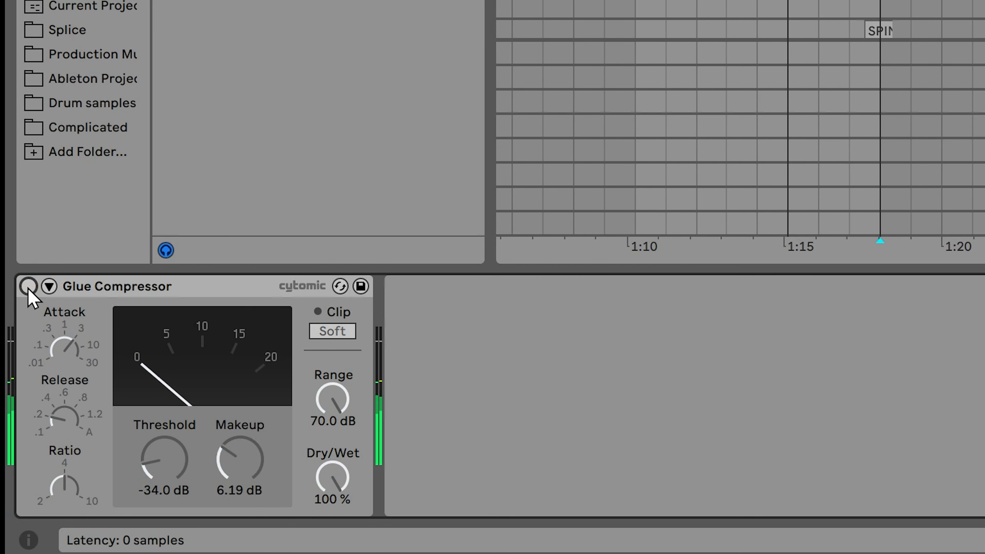
{"action": "left_click", "coordinate": [29, 288]}
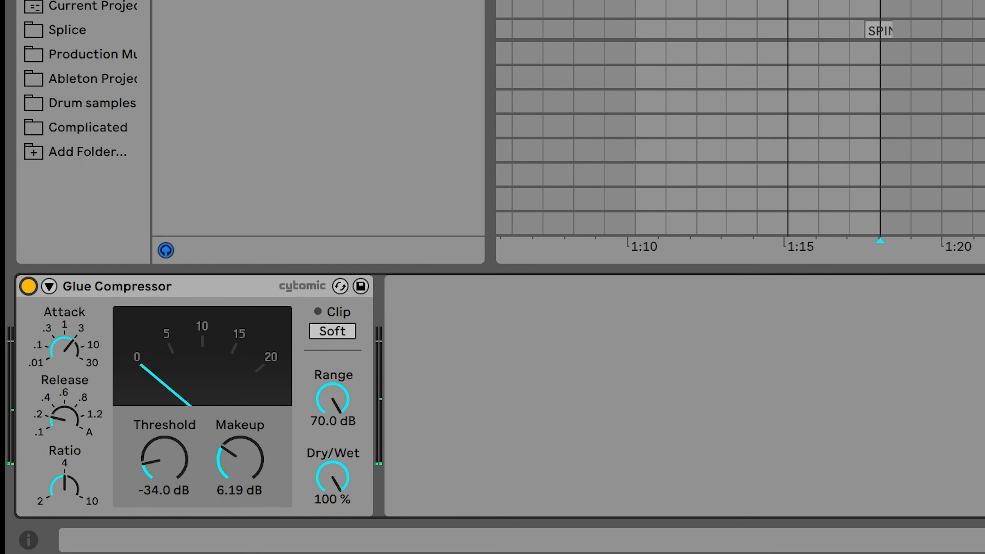
{"action": "left_click", "coordinate": [543, 0]}
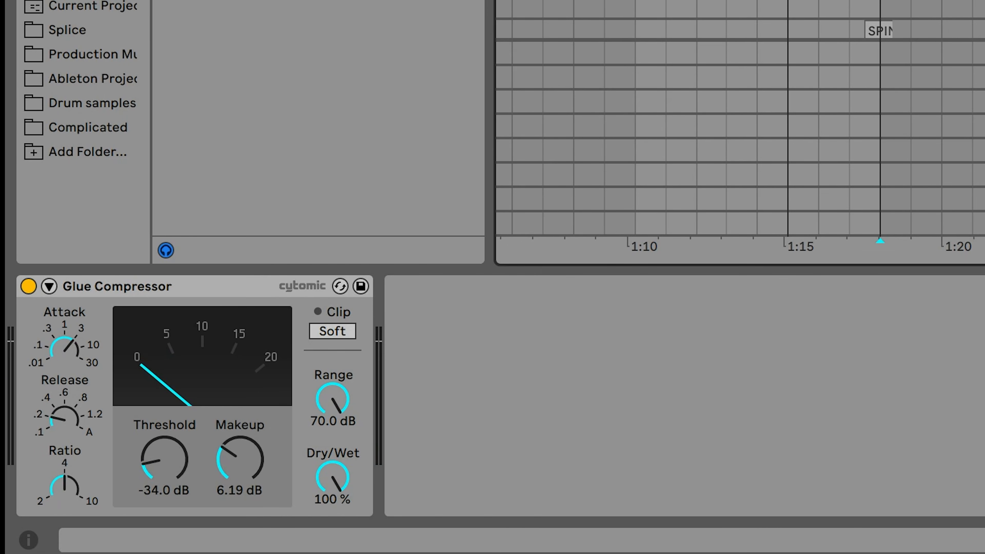
{"action": "left_click", "coordinate": [29, 287]}
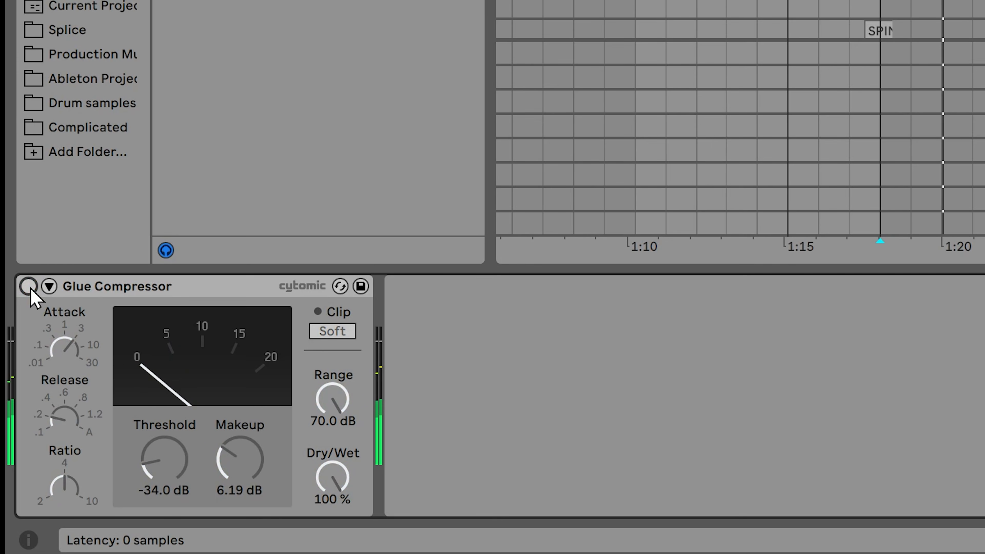
{"action": "left_click", "coordinate": [29, 288]}
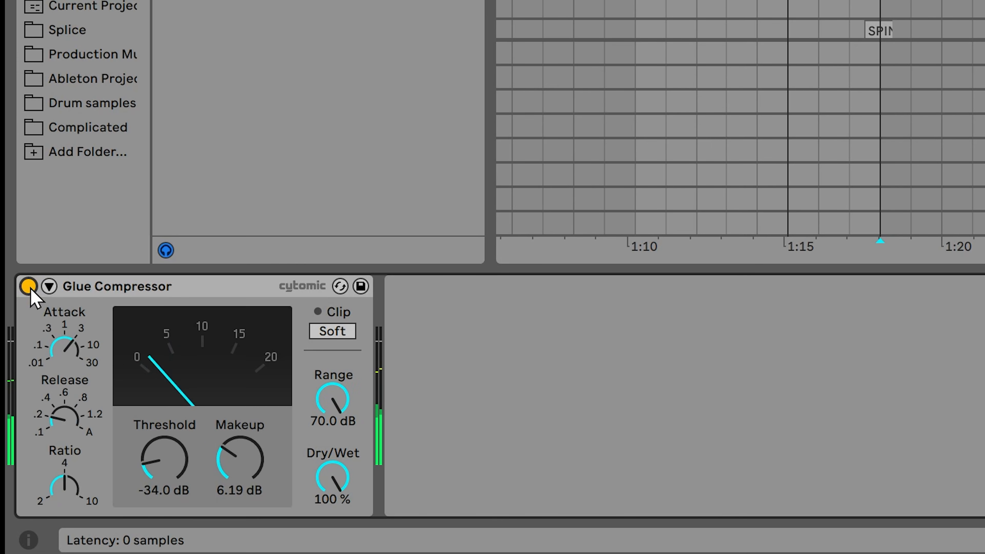
{"action": "left_click_drag", "start_coordinate": [232, 454], "coordinate": [232, 461]}
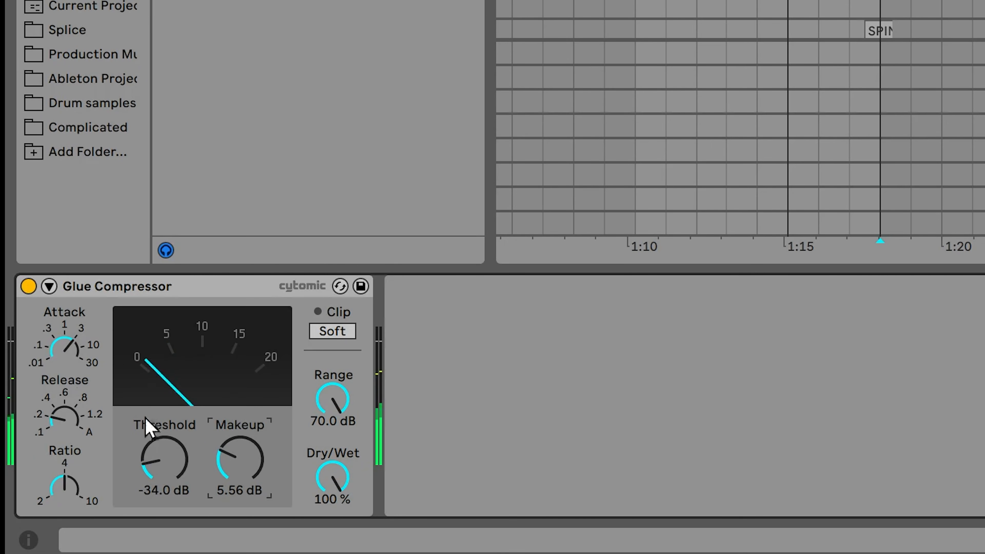
Compare the drum loudness with the Glue Compressor off and on at makeup 5.56 dB, replaying the section from 41.1.1
{"action": "left_click", "coordinate": [29, 287]}
{"action": "left_click", "coordinate": [29, 287]}
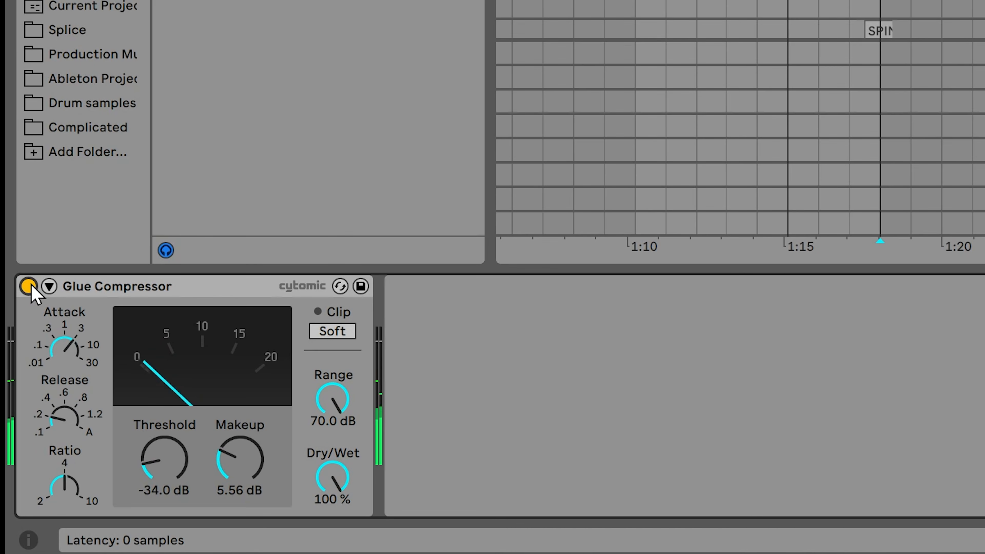
{"action": "left_click", "coordinate": [29, 288]}
{"action": "left_click", "coordinate": [29, 287]}
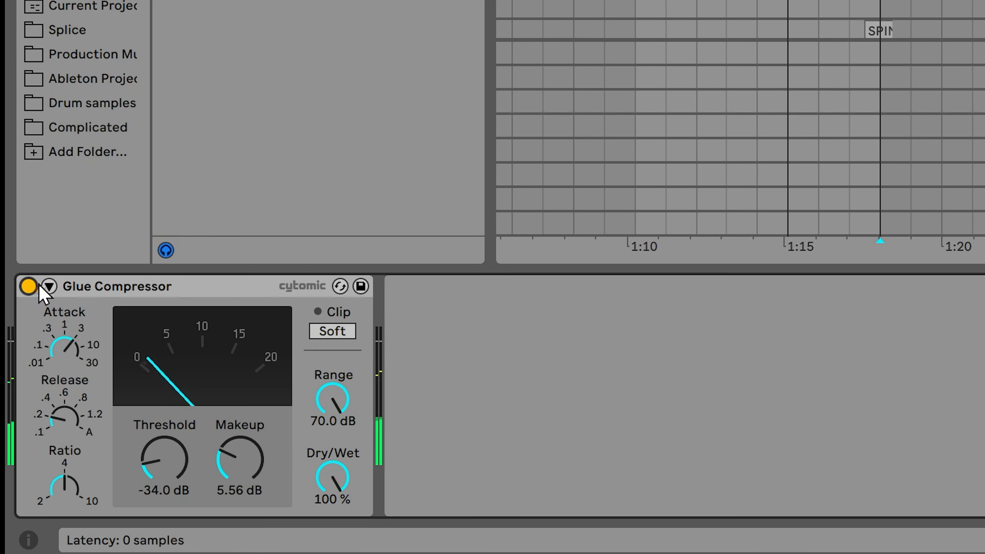
{"action": "left_click", "coordinate": [880, 8]}
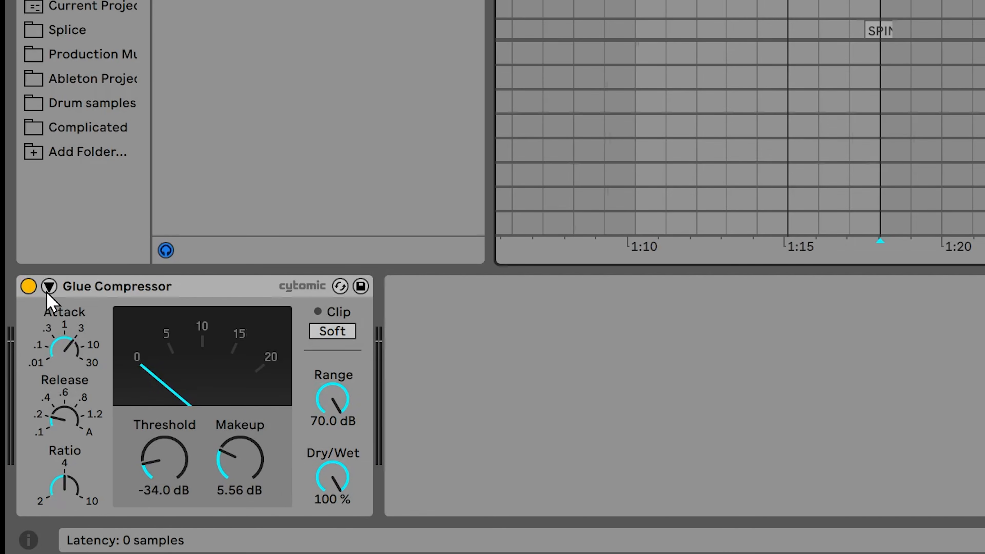
{"action": "key", "text": "space"}
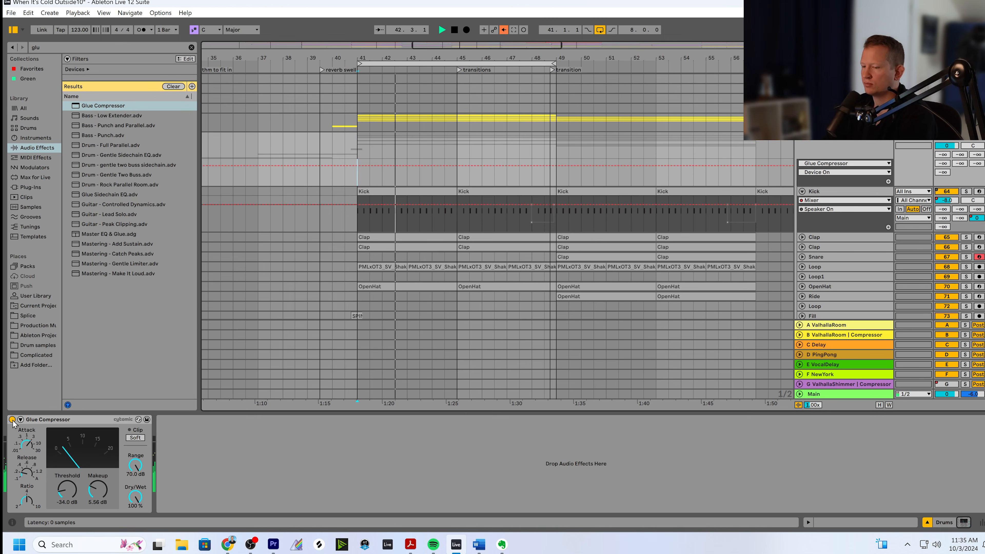
{"action": "left_click", "coordinate": [12, 420]}
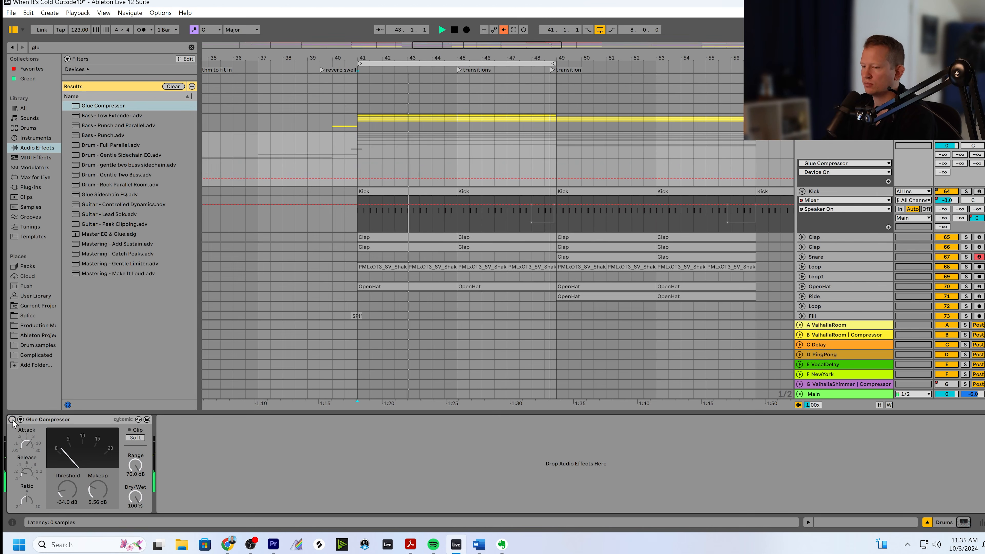
{"action": "left_click", "coordinate": [12, 420]}
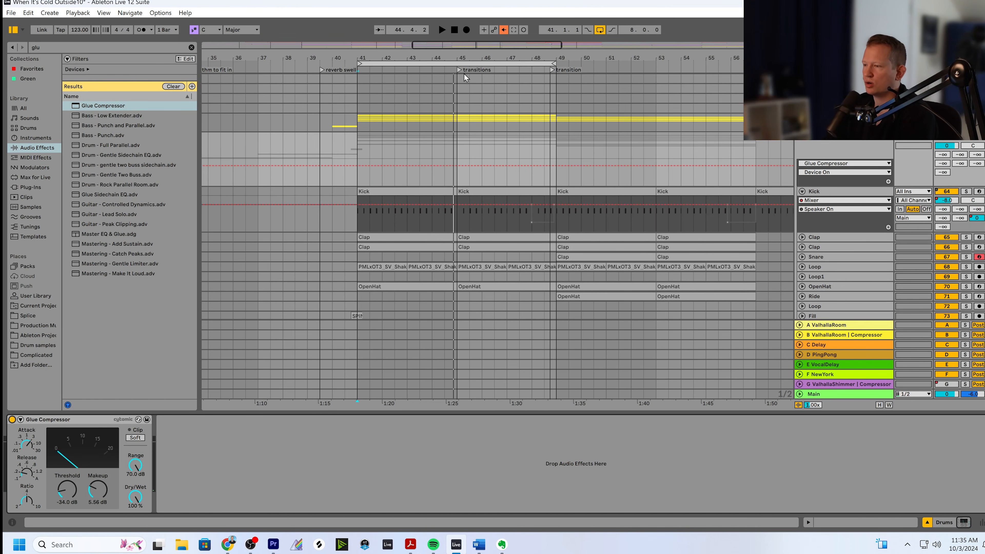
Collapse the Kick track's automation view and fold the Drums group so its member tracks are hidden
{"action": "left_click_drag", "start_coordinate": [472, 50], "coordinate": [469, 51]}
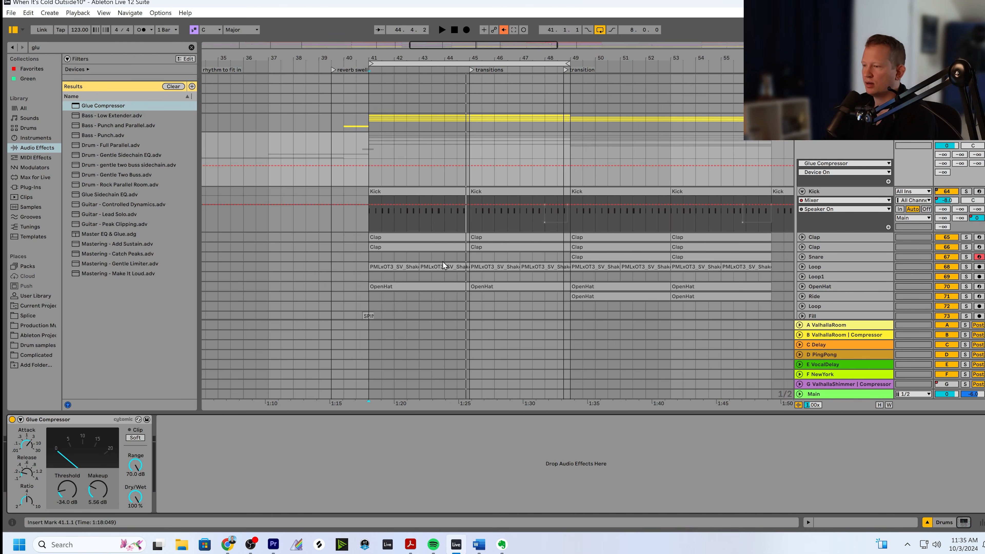
{"action": "left_click", "coordinate": [56, 420]}
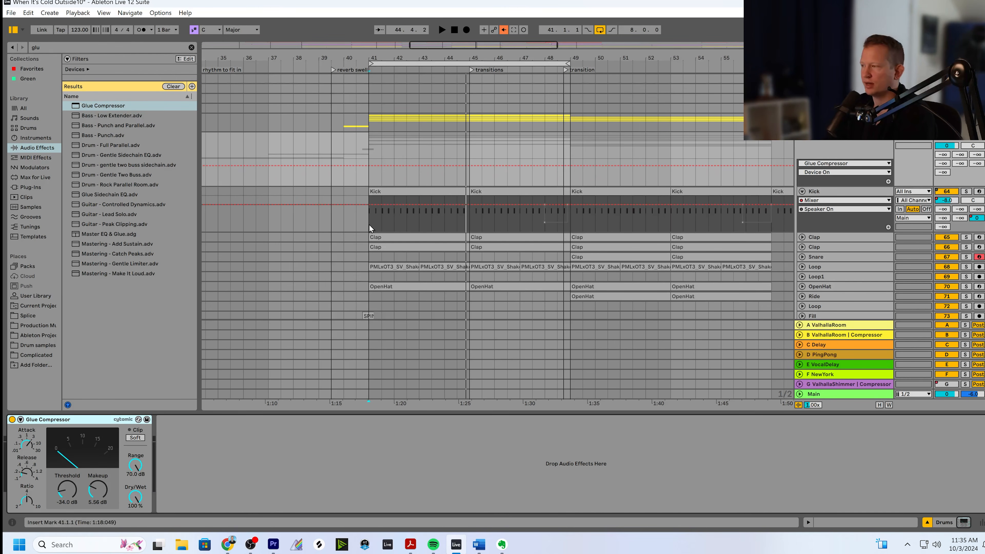
{"action": "left_click", "coordinate": [801, 191]}
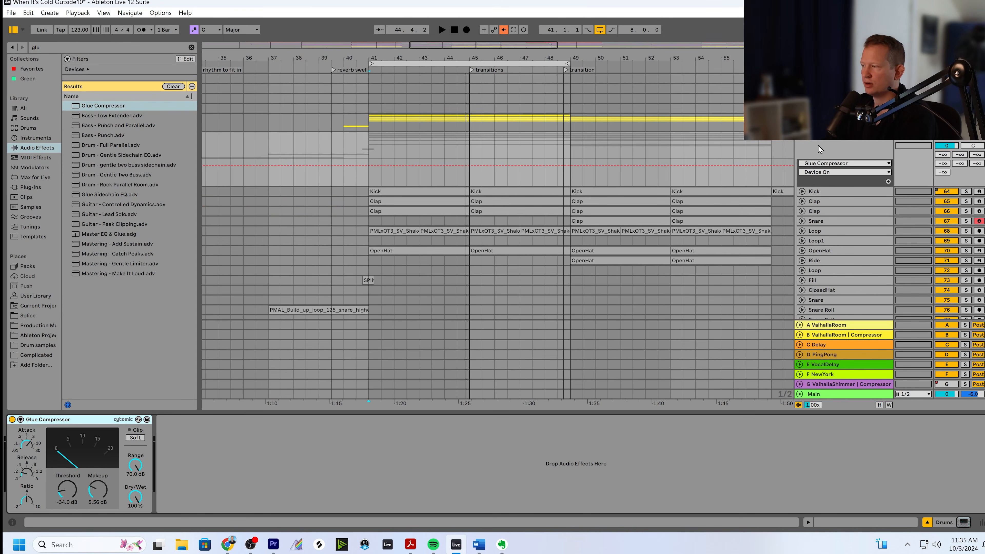
{"action": "left_click", "coordinate": [814, 147]}
{"action": "left_click", "coordinate": [801, 140]}
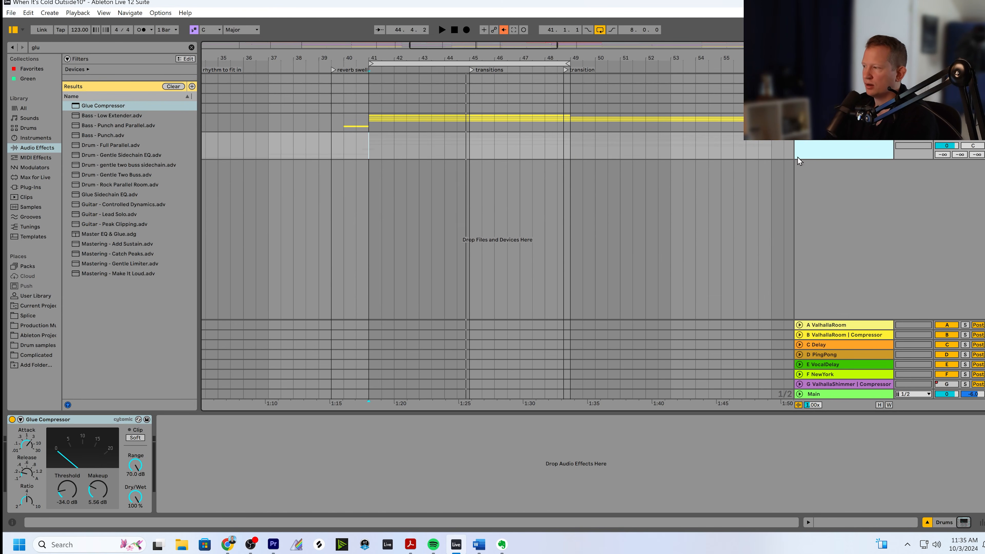
{"action": "scroll", "coordinate": [798, 163], "scroll_direction": "up", "scroll_amount": 2}
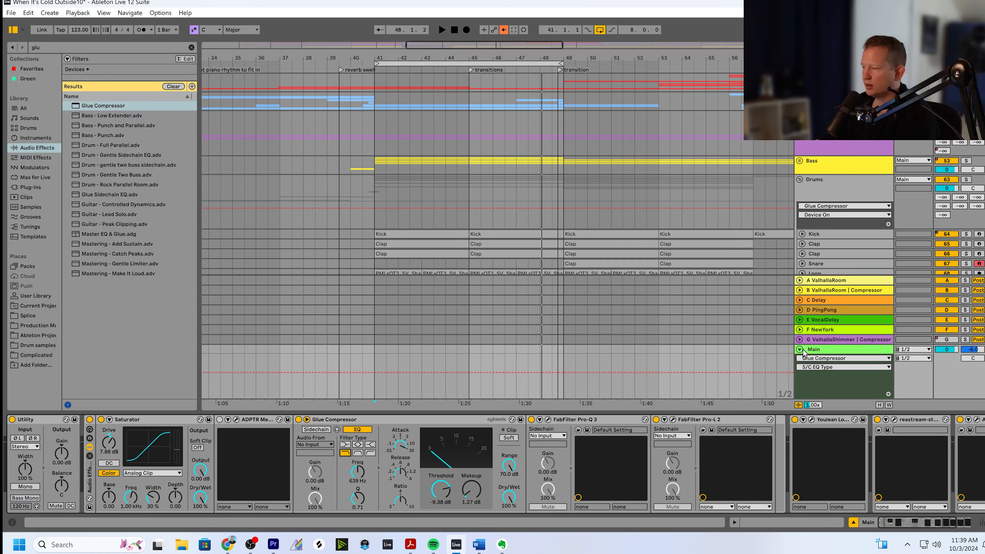
Collapse the Main track's automation view and fold the Drums group after showing its Glue Compressor
{"action": "left_click", "coordinate": [800, 350]}
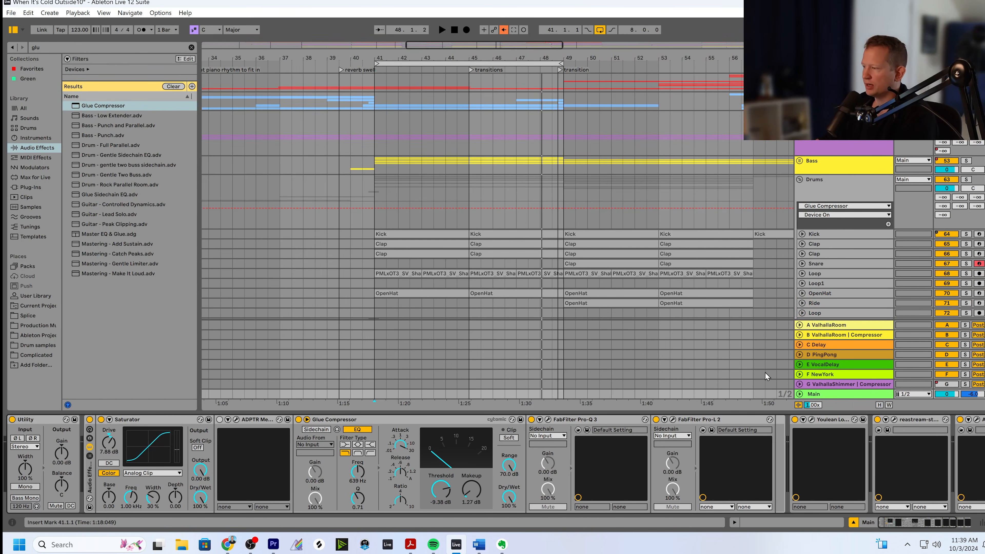
{"action": "left_click", "coordinate": [800, 184]}
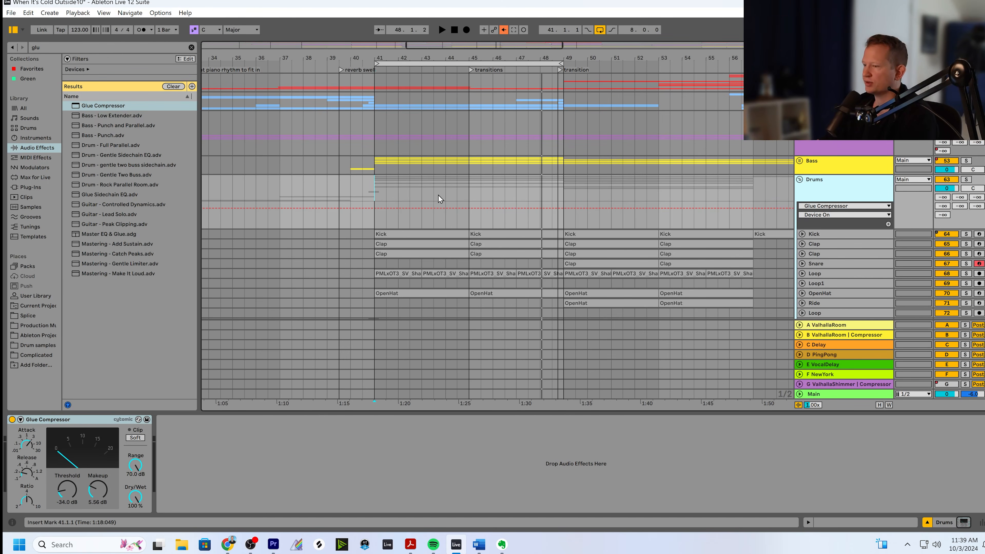
{"action": "left_click", "coordinate": [799, 180]}
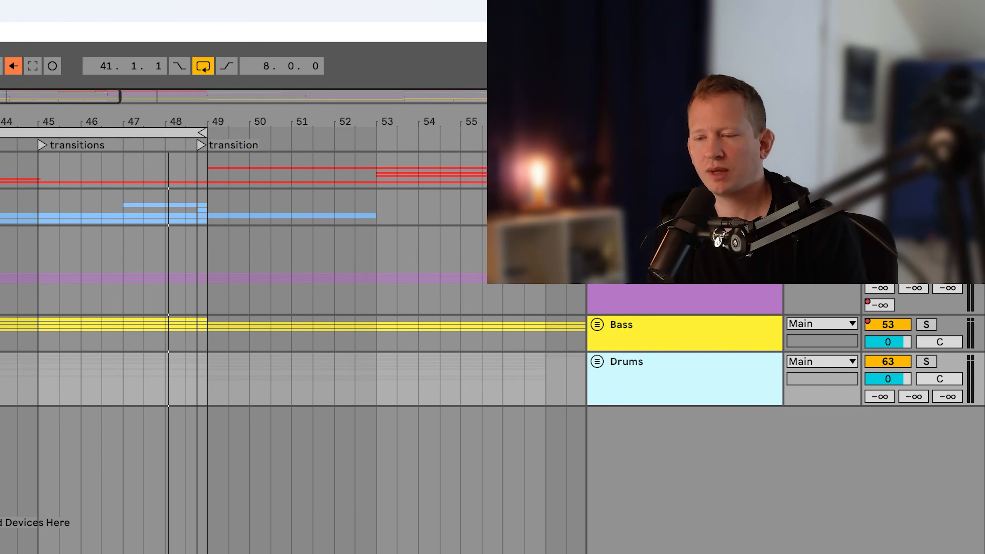